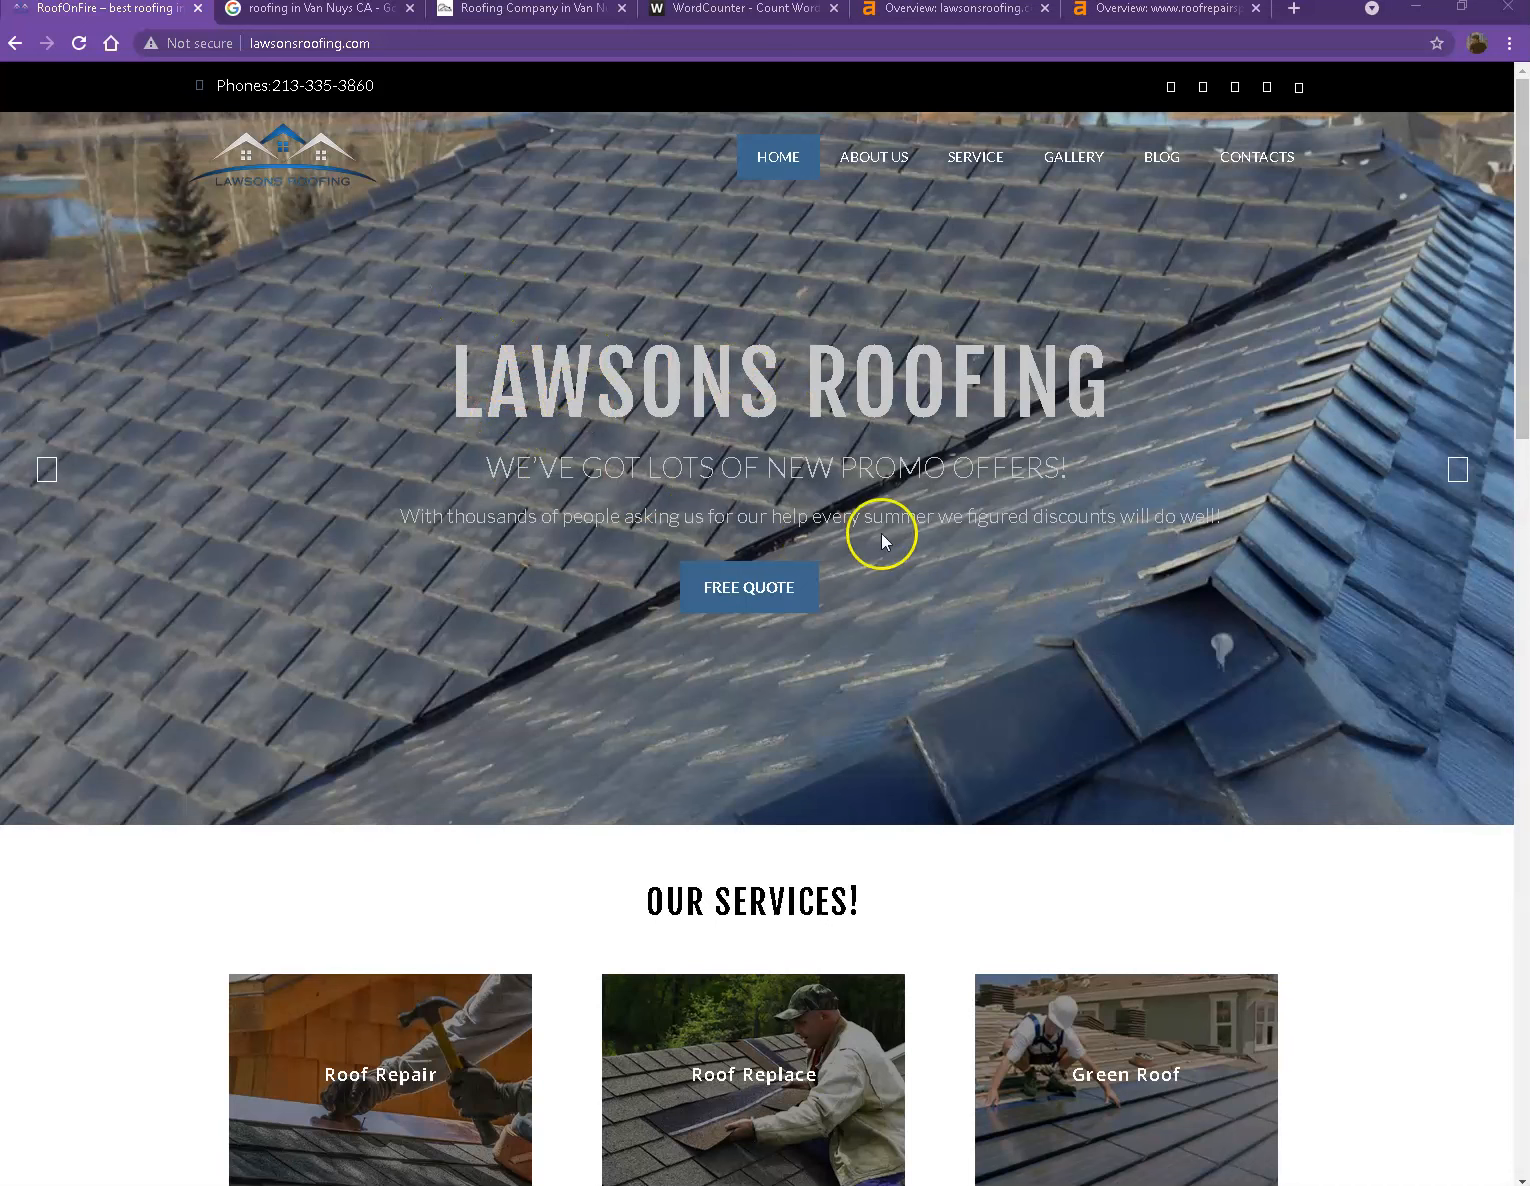
Step: Review the Lawsons Roofing homepage from the top banner down to the footer contacts and back
{"action": "scroll", "coordinate": [994, 574], "scroll_direction": "down", "scroll_amount": 6}
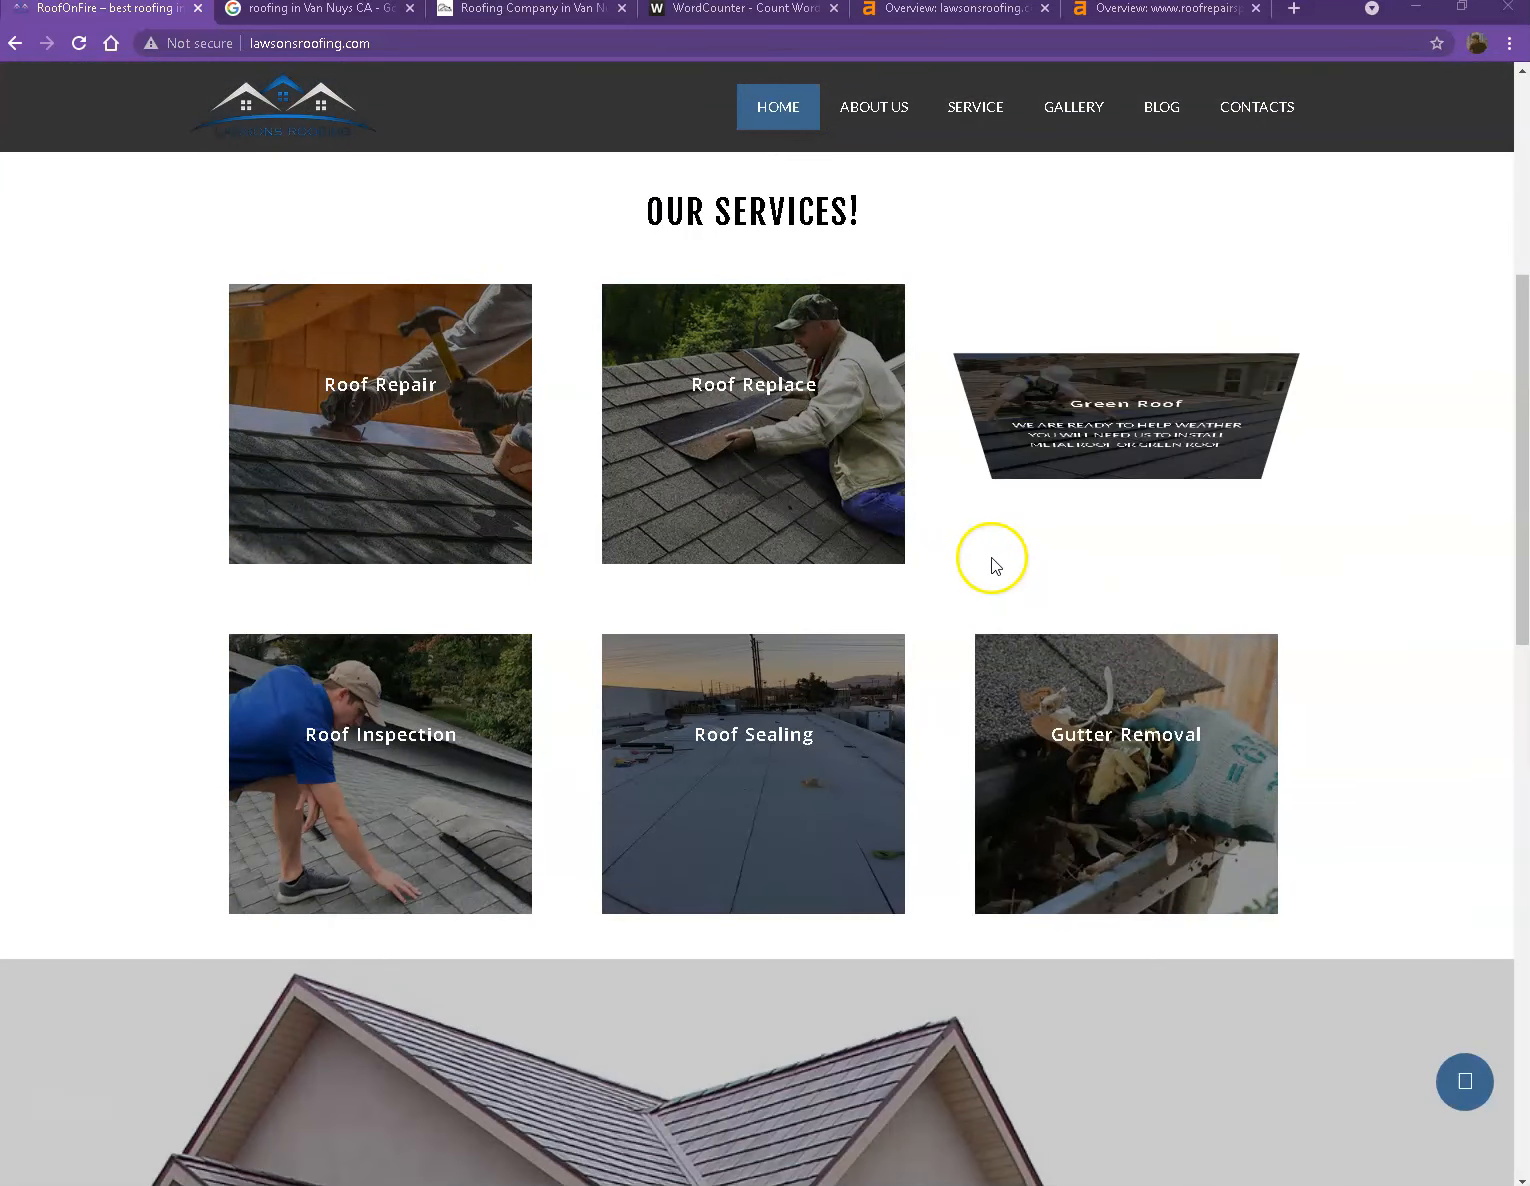
{"action": "scroll", "coordinate": [971, 555], "scroll_direction": "down", "scroll_amount": 10}
{"action": "scroll", "coordinate": [574, 546], "scroll_direction": "down", "scroll_amount": 4}
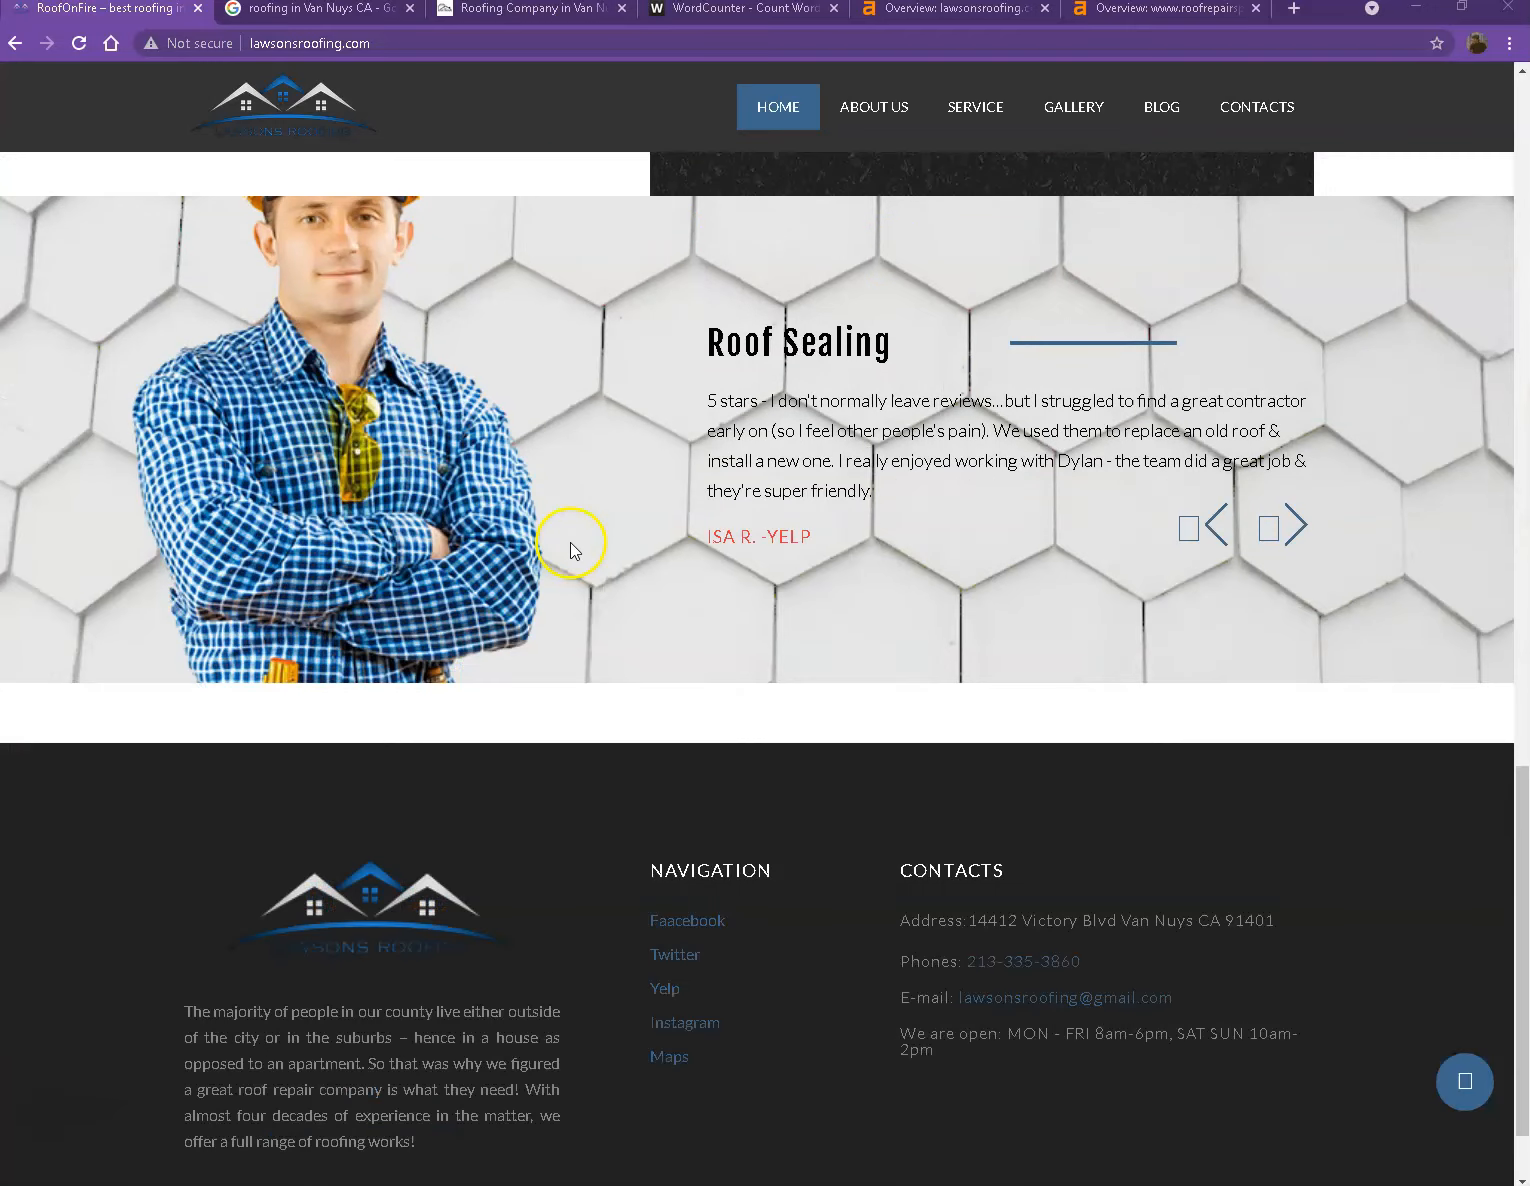
{"action": "scroll", "coordinate": [573, 530], "scroll_direction": "up", "scroll_amount": 1}
{"action": "scroll", "coordinate": [573, 529], "scroll_direction": "up", "scroll_amount": 12}
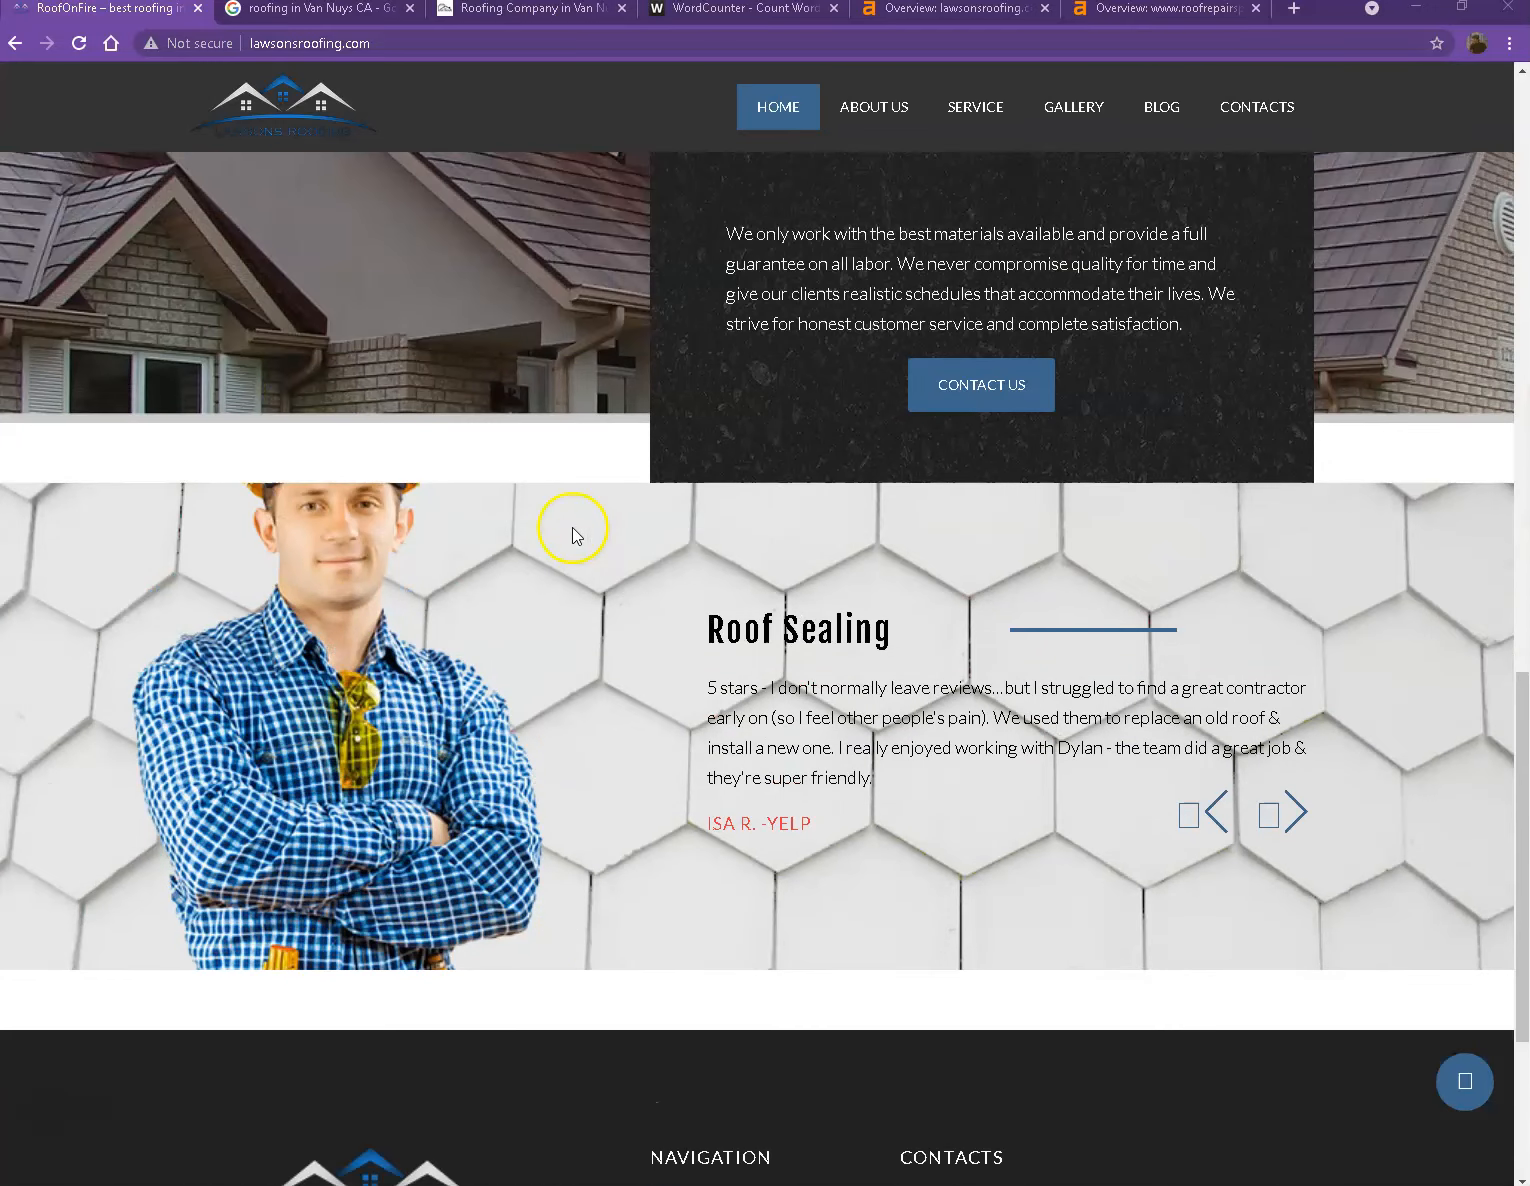
{"action": "scroll", "coordinate": [509, 548], "scroll_direction": "up", "scroll_amount": 7}
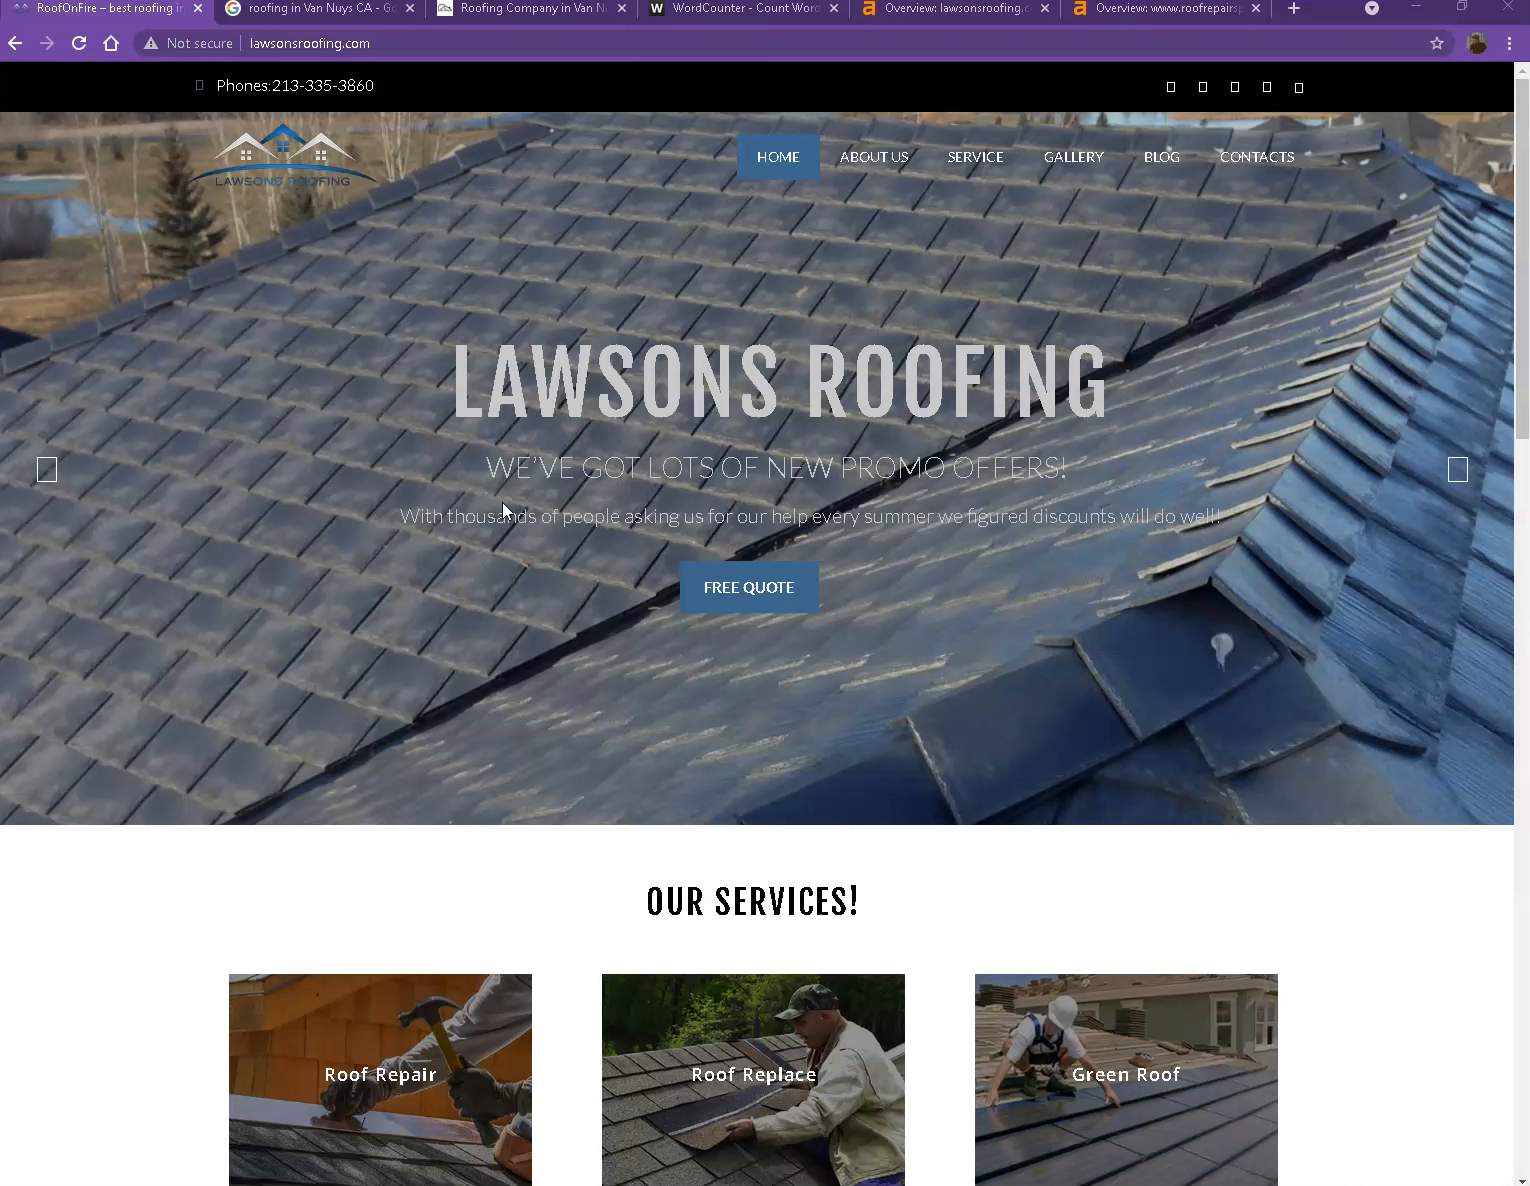
Step: Copy all the text of the Lawsons Roofing homepage and paste it over the existing text in WordCounter
{"action": "left_click", "coordinate": [483, 451]}
{"action": "left_click", "coordinate": [346, 462]}
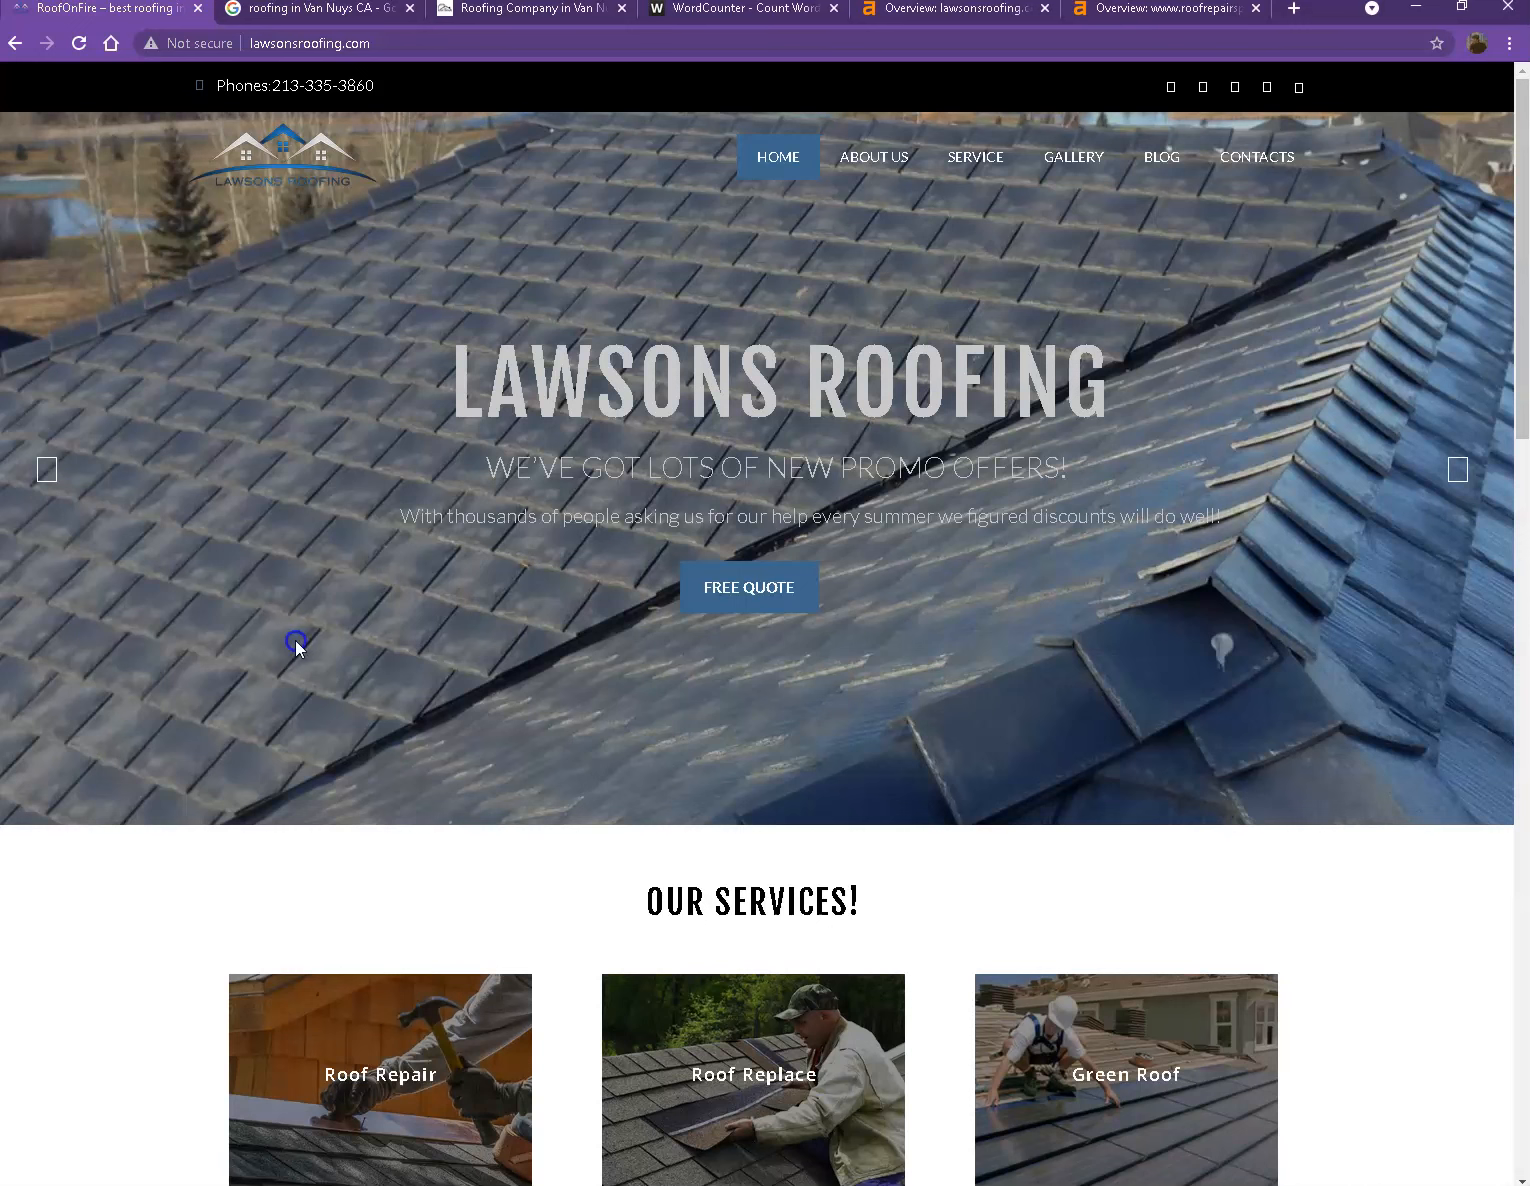
{"action": "key", "text": "ctrl+a"}
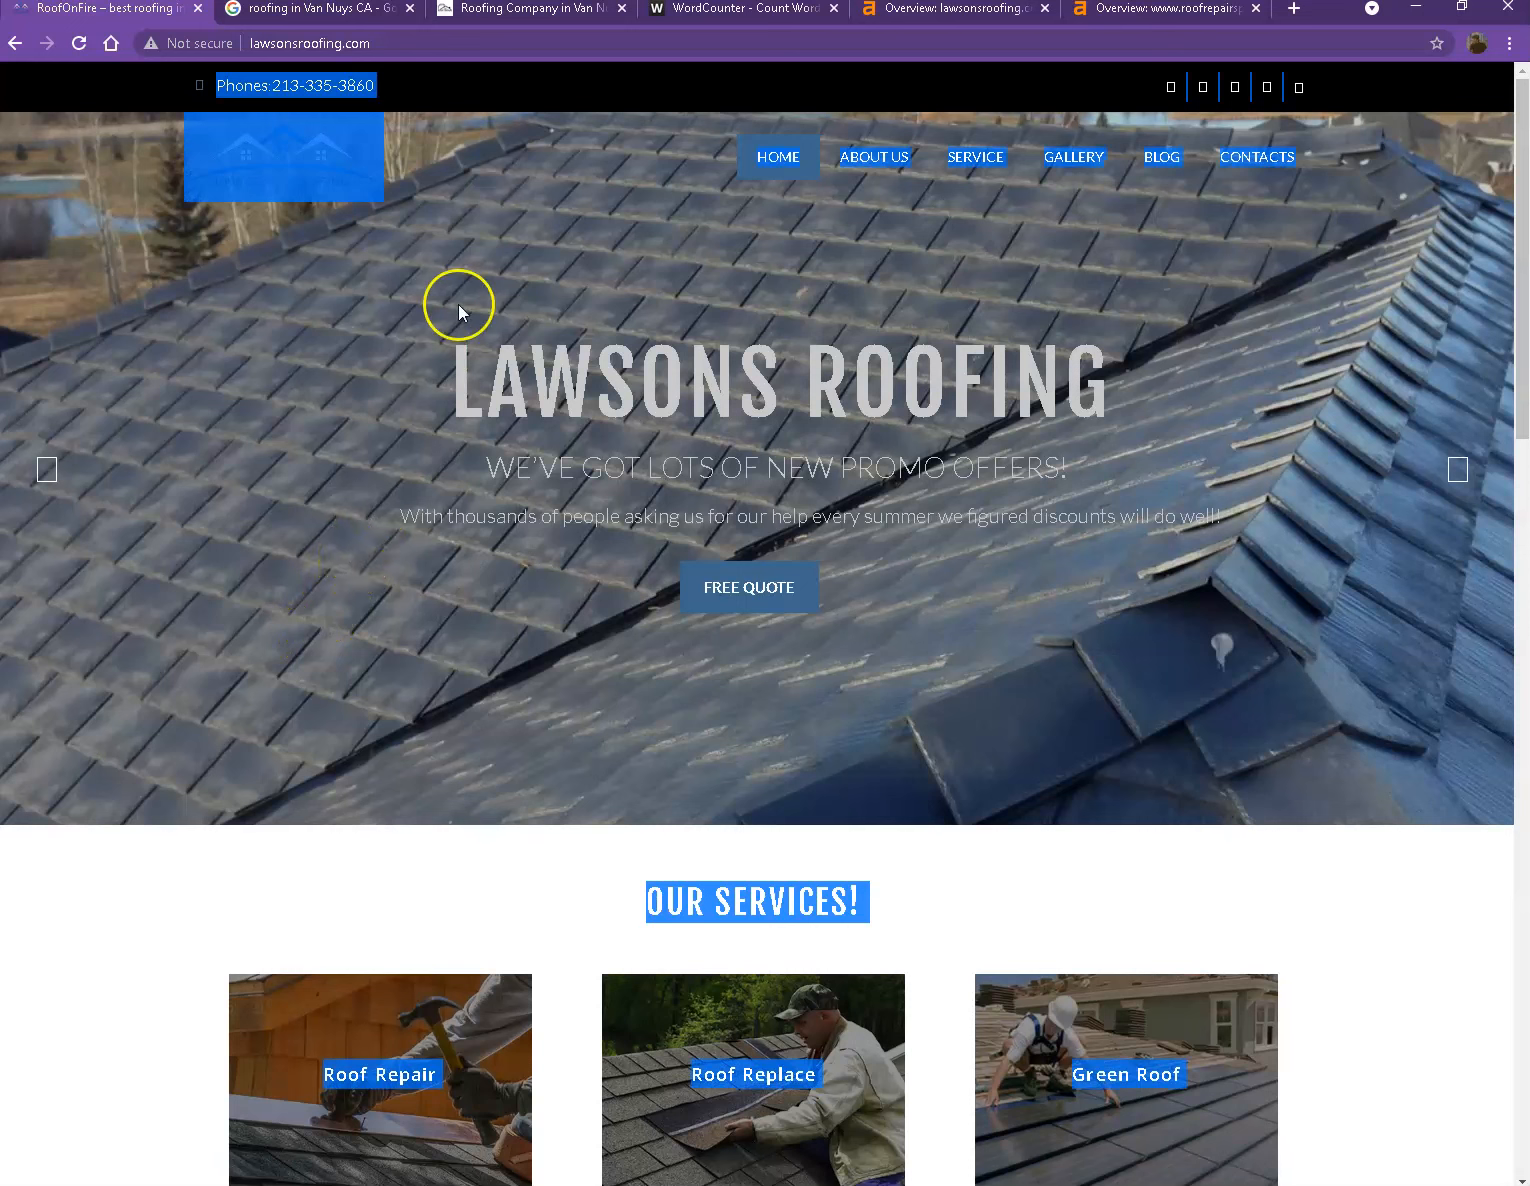
{"action": "left_click", "coordinate": [681, 9]}
{"action": "left_click", "coordinate": [516, 420]}
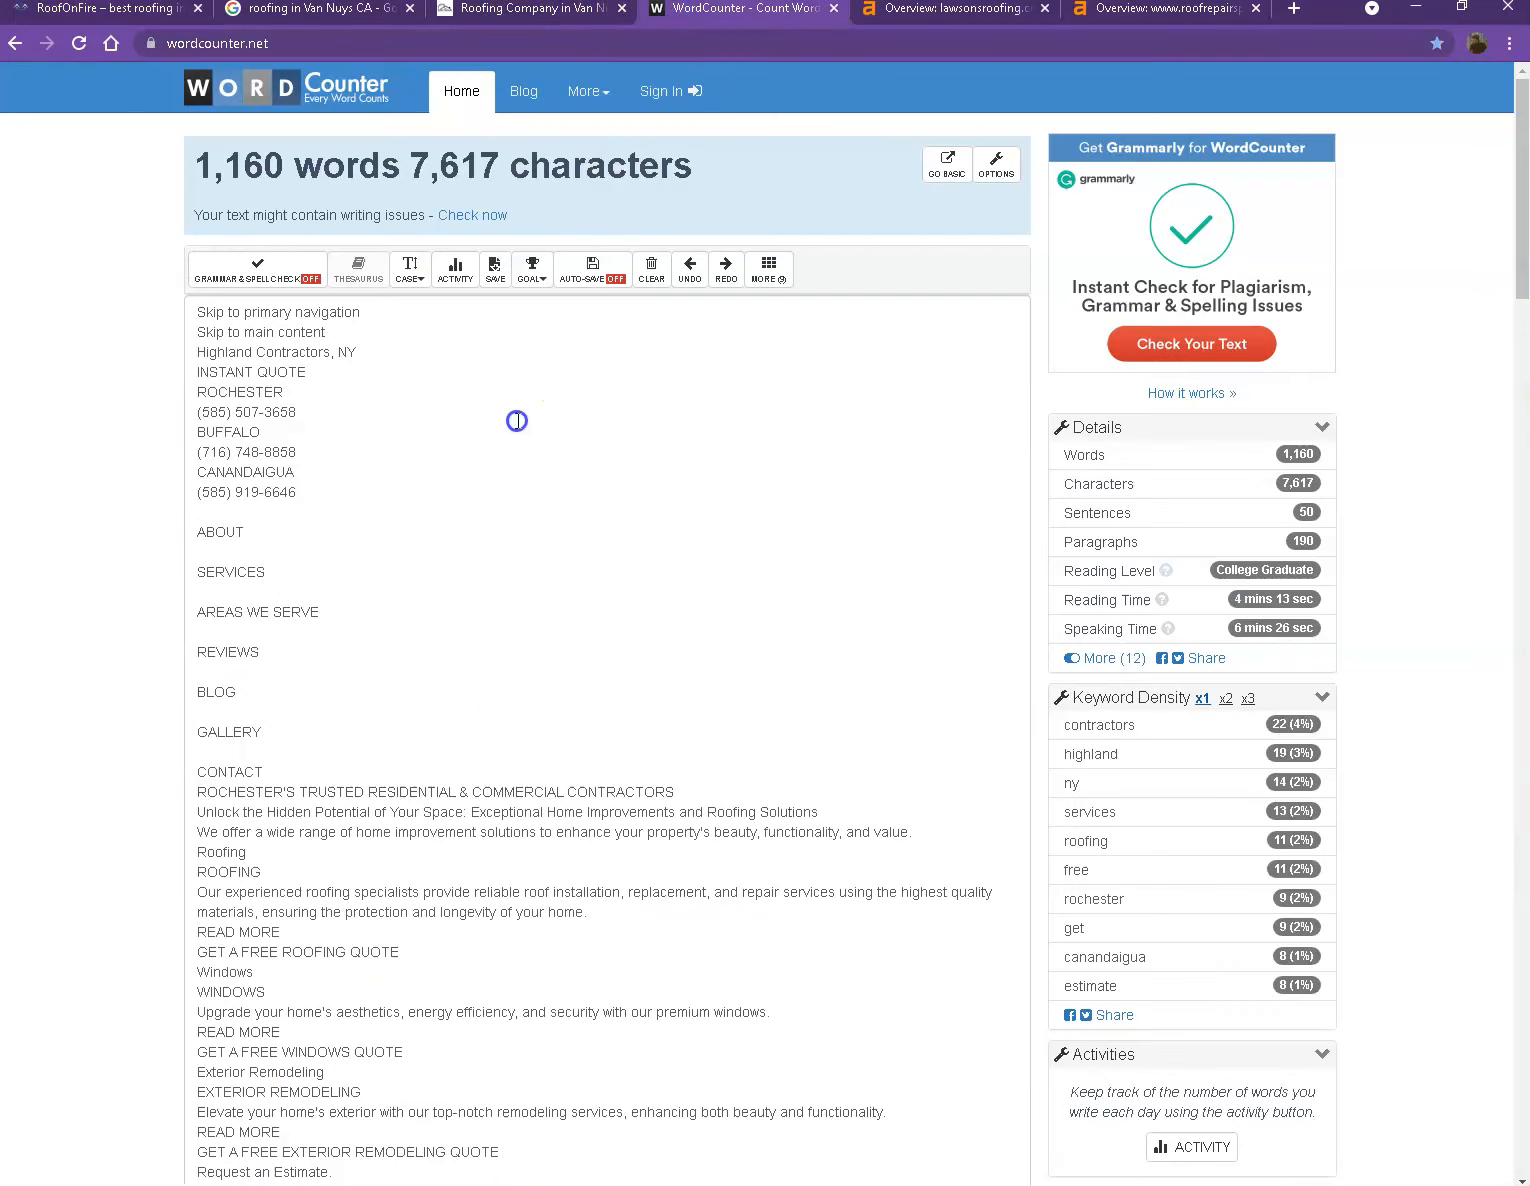
{"action": "key", "text": "ctrl+a"}
{"action": "key", "text": "ctrl+v"}
{"action": "scroll", "coordinate": [536, 479], "scroll_direction": "up", "scroll_amount": 20}
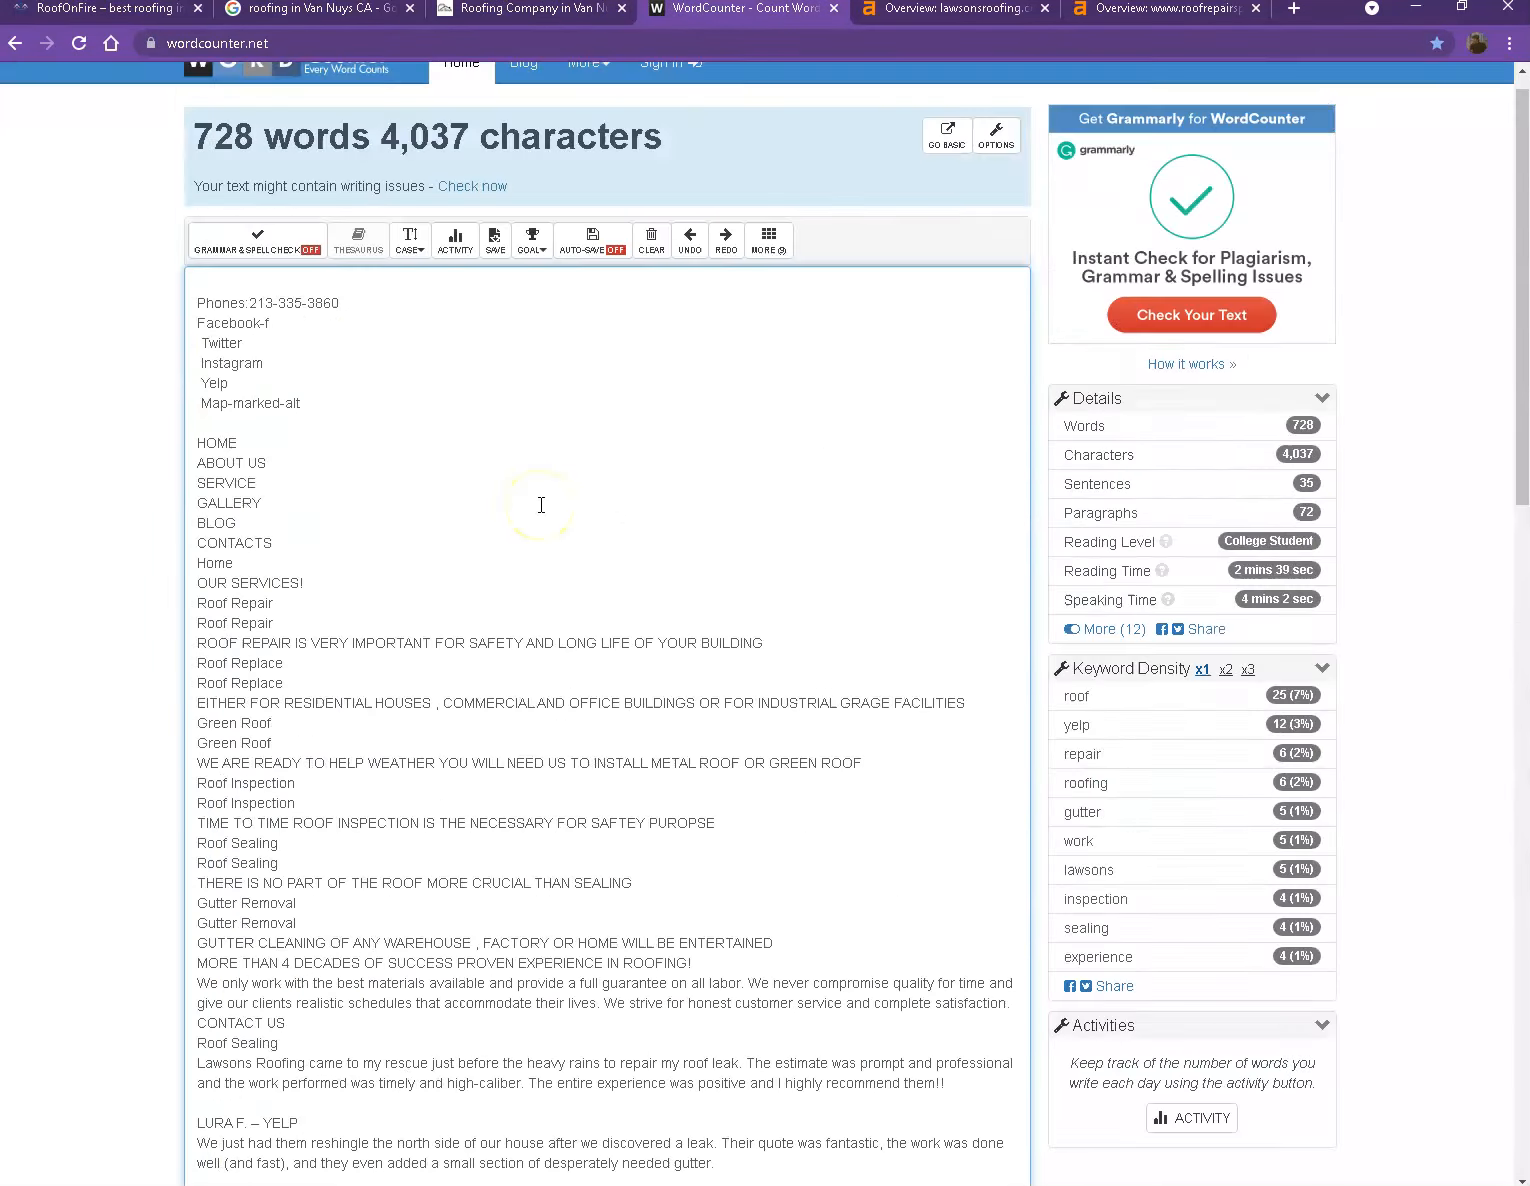
{"action": "scroll", "coordinate": [542, 505], "scroll_direction": "up", "scroll_amount": 1}
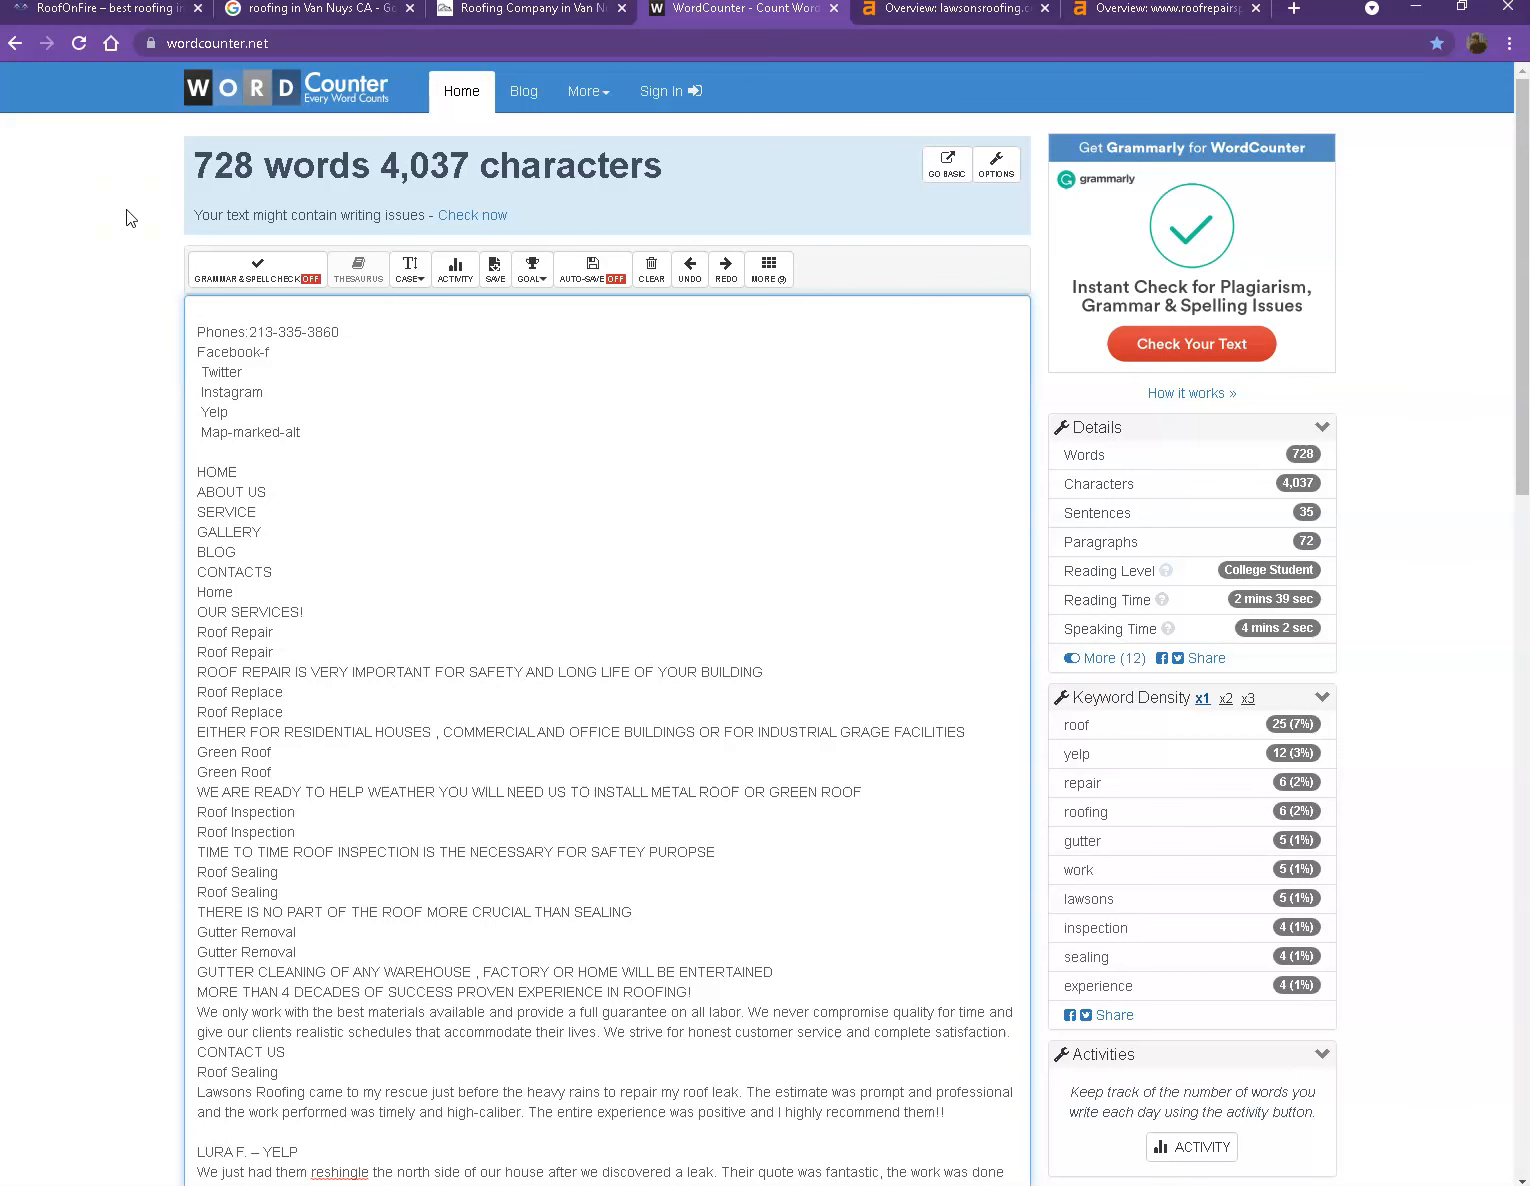
Step: Return to the Lawsons Roofing site, examine the homepage's service sections, images and footer, and open its gallery page
{"action": "left_click", "coordinate": [144, 12]}
{"action": "left_click", "coordinate": [133, 766]}
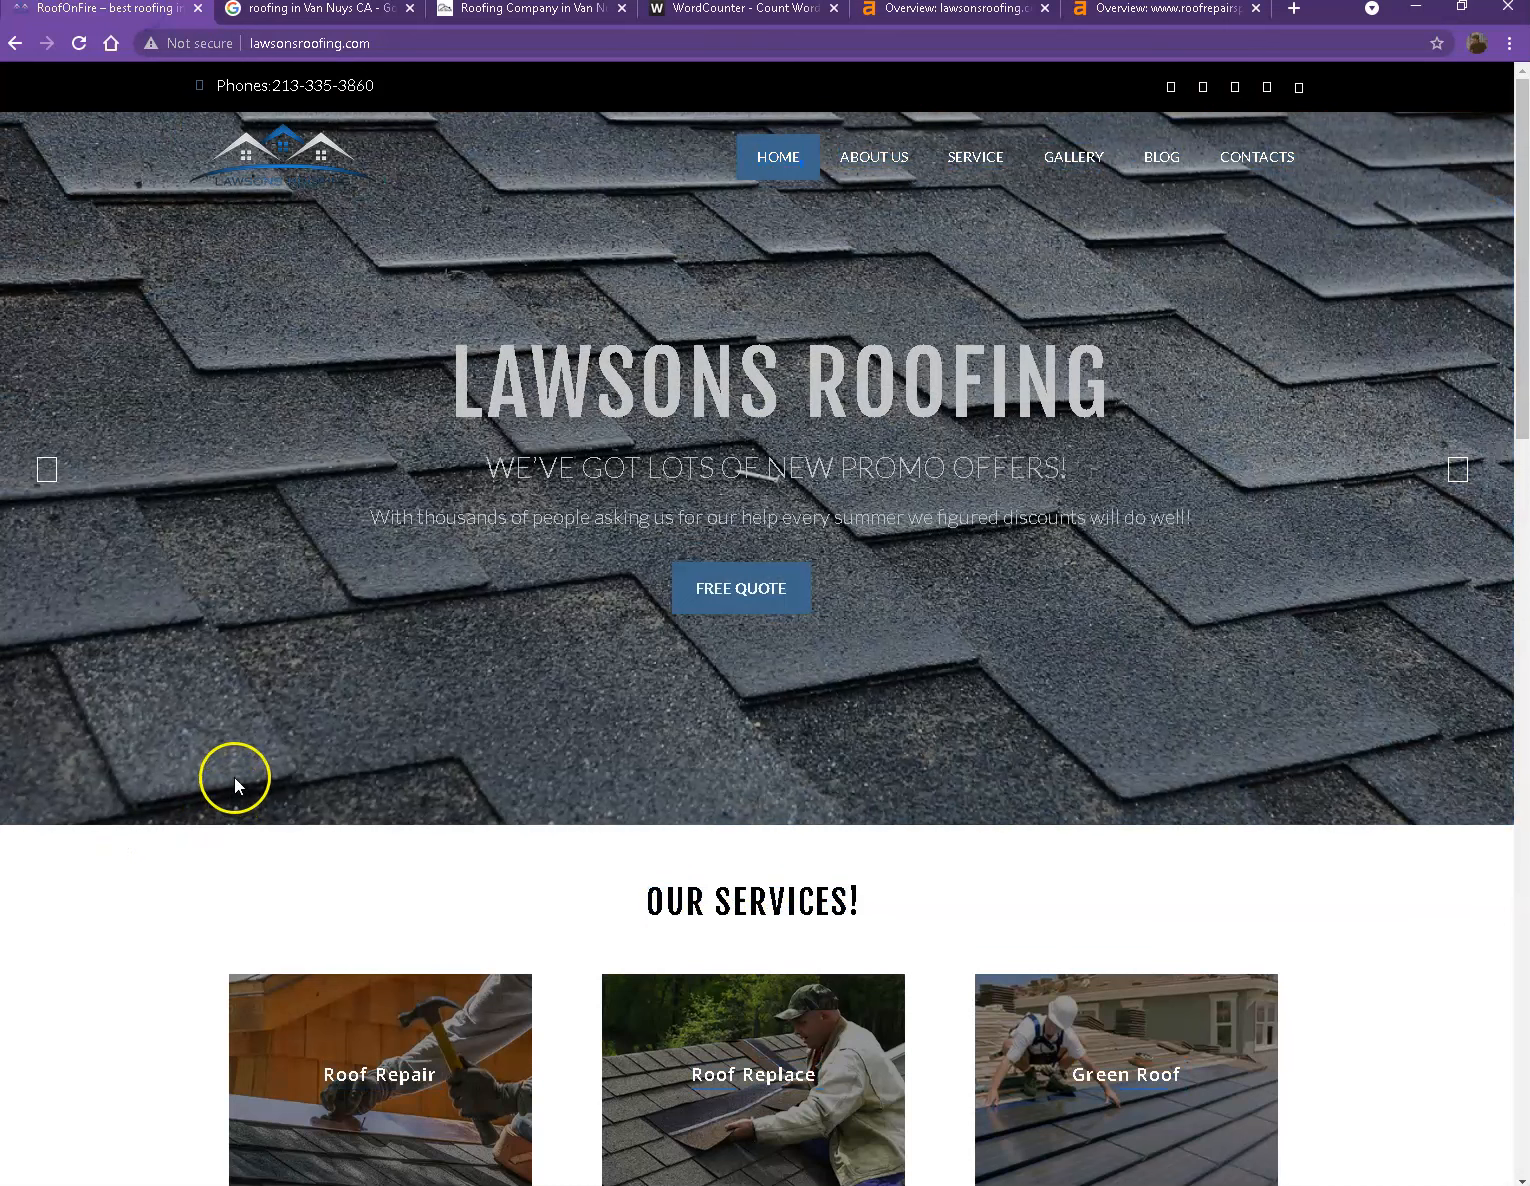
{"action": "scroll", "coordinate": [249, 650], "scroll_direction": "down", "scroll_amount": 8}
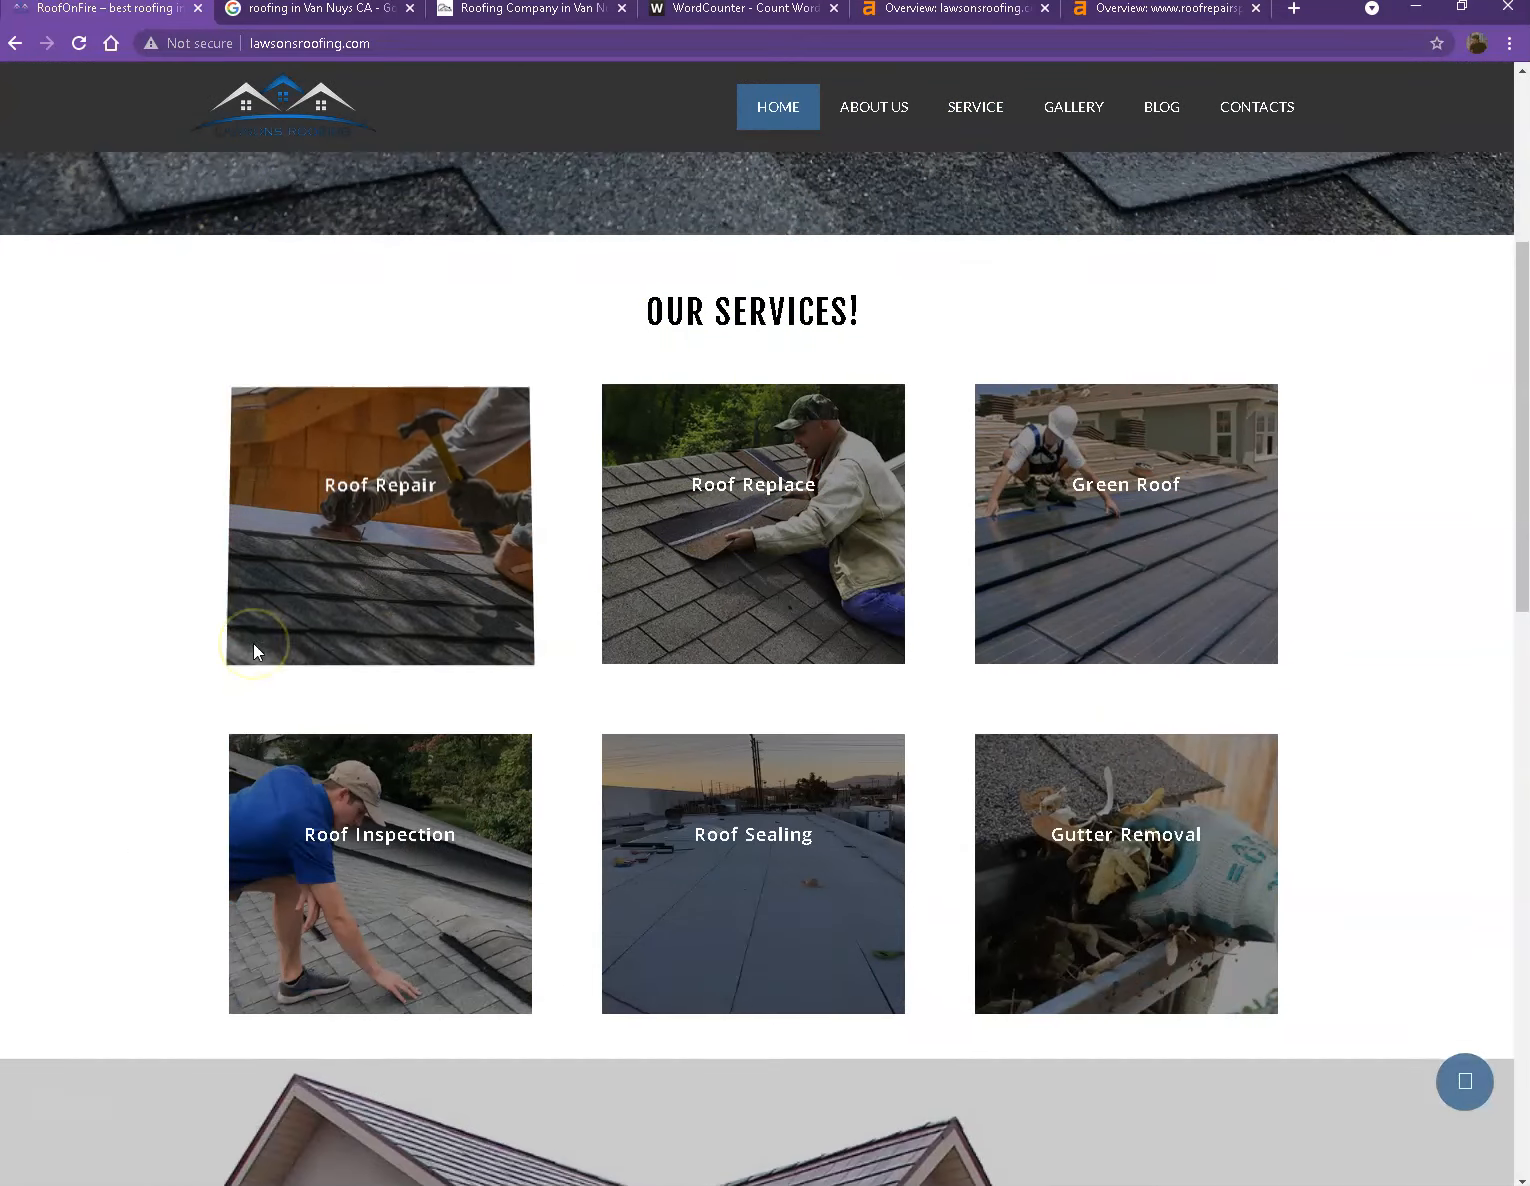
{"action": "scroll", "coordinate": [253, 643], "scroll_direction": "down", "scroll_amount": 7}
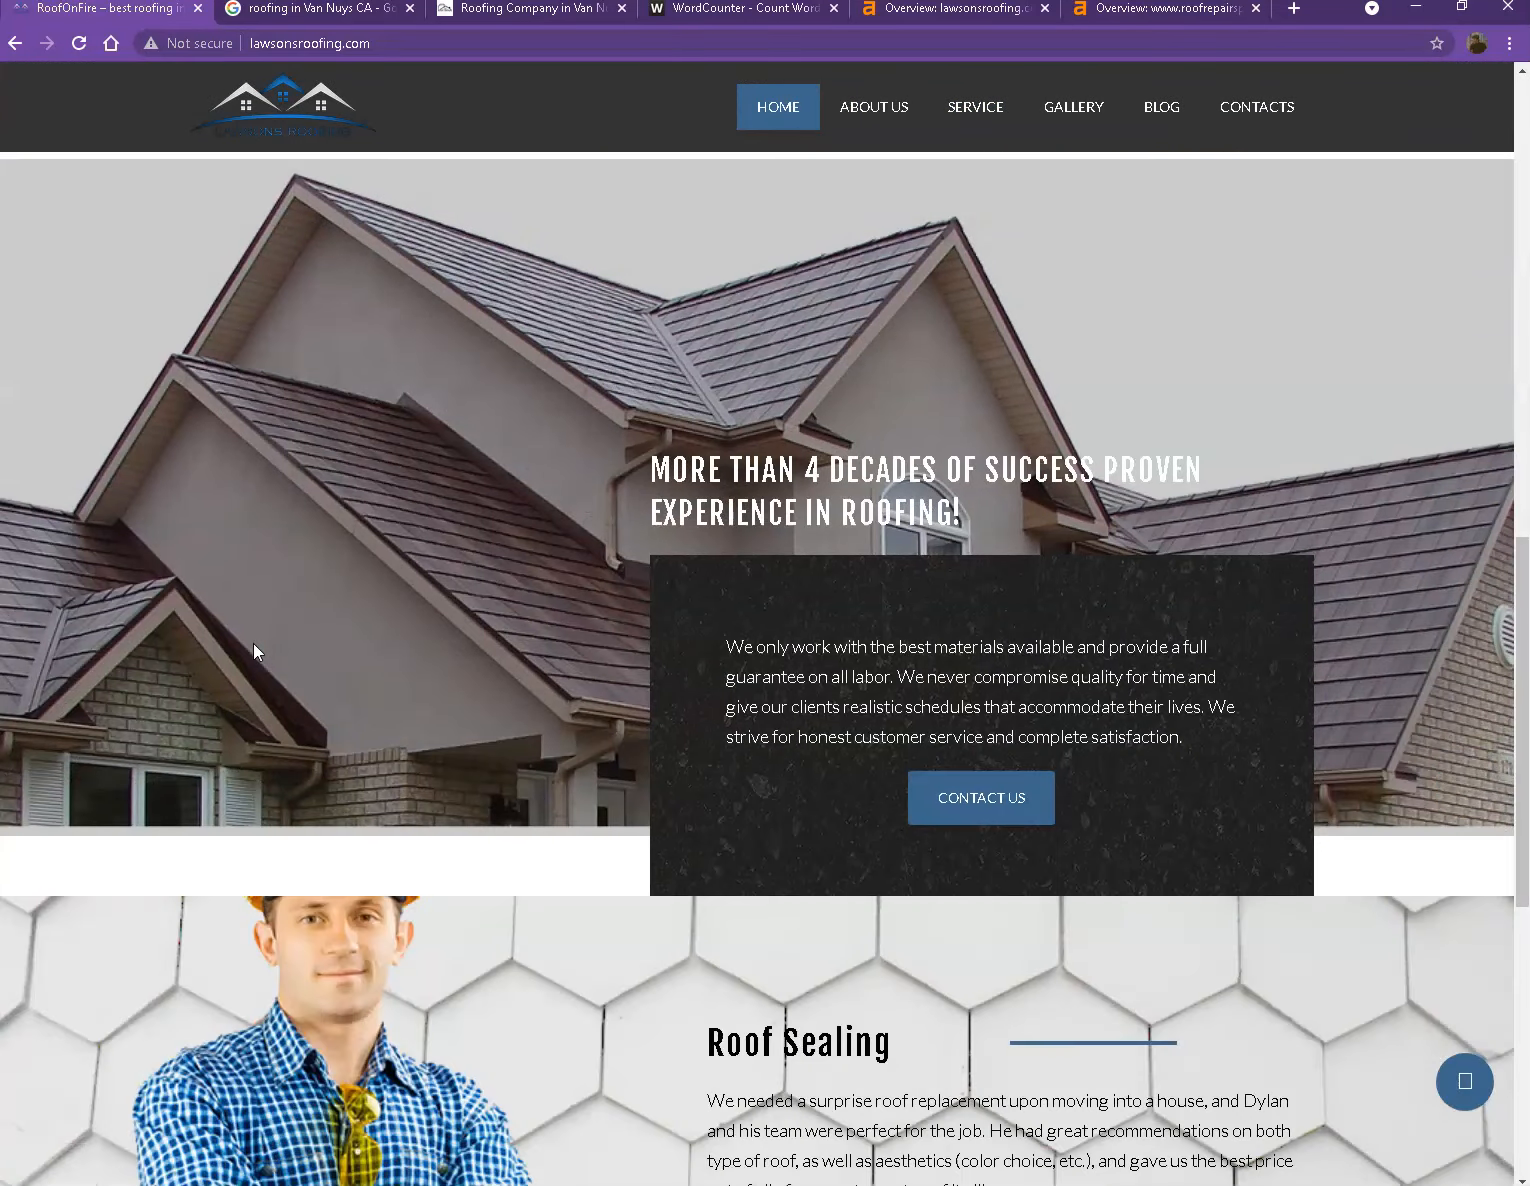
{"action": "scroll", "coordinate": [254, 646], "scroll_direction": "down", "scroll_amount": 2}
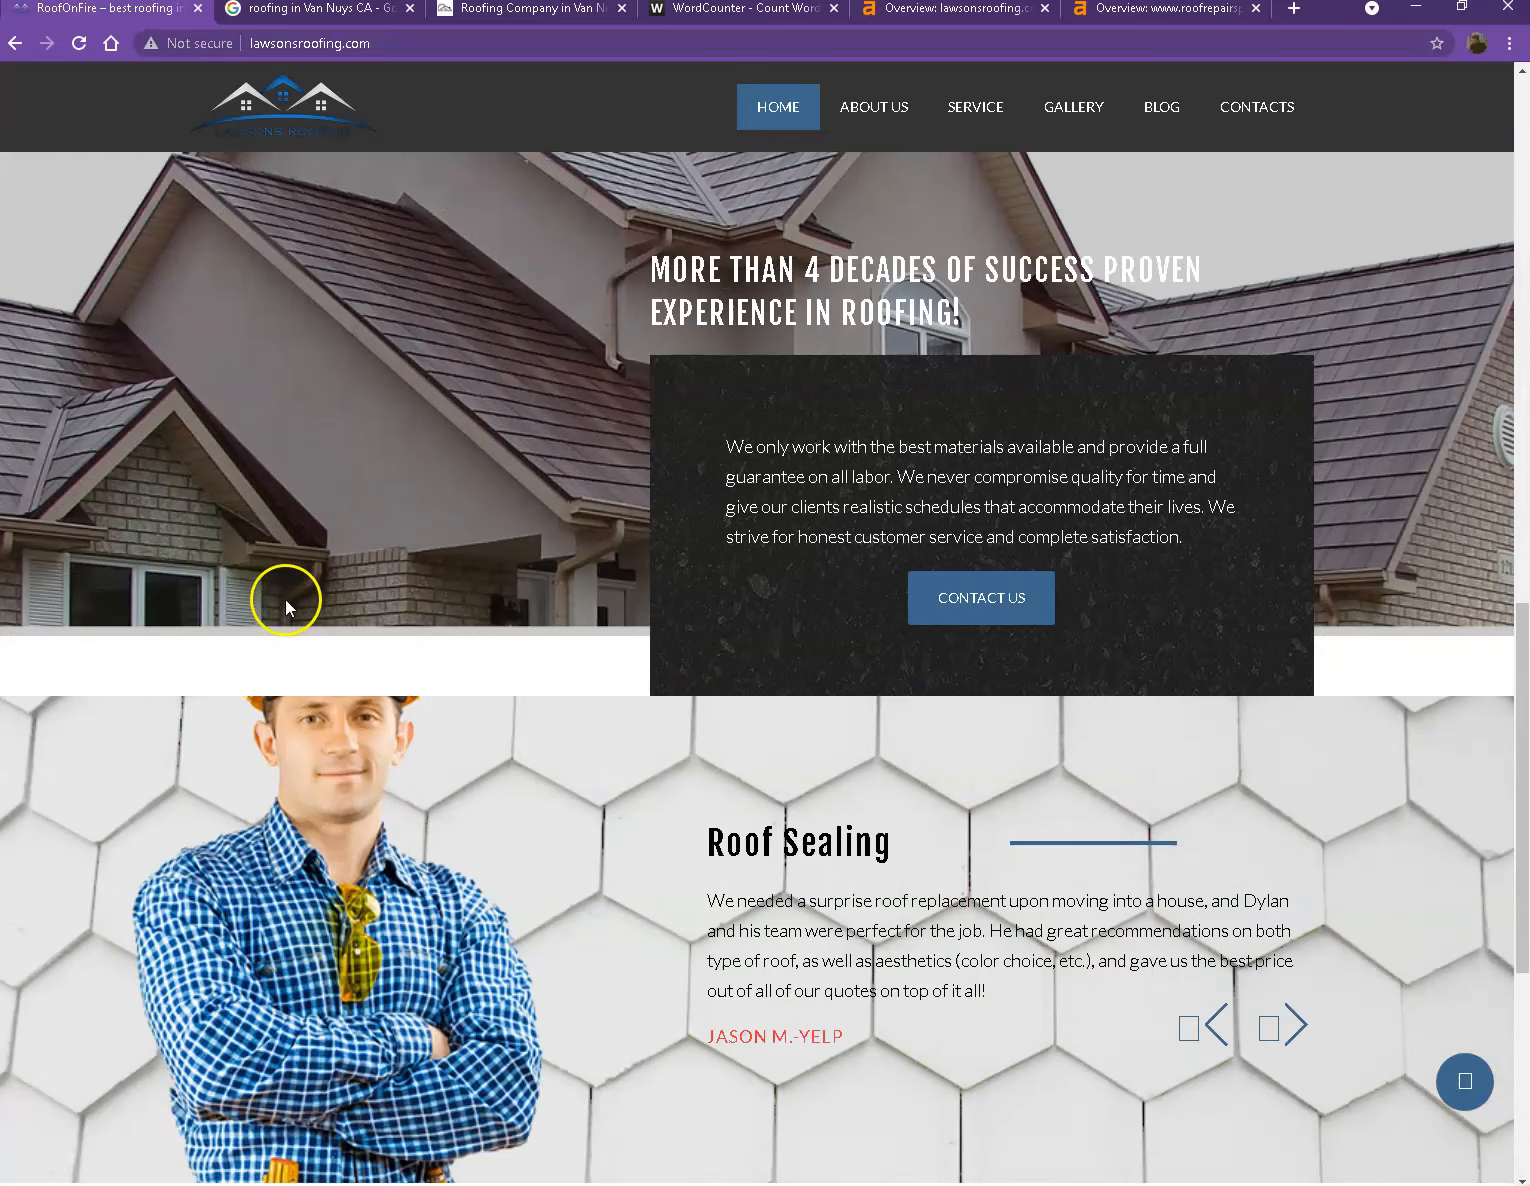
{"action": "right_click", "coordinate": [300, 377]}
{"action": "left_click", "coordinate": [236, 396]}
{"action": "scroll", "coordinate": [240, 399], "scroll_direction": "down", "scroll_amount": 4}
{"action": "right_click", "coordinate": [331, 444]}
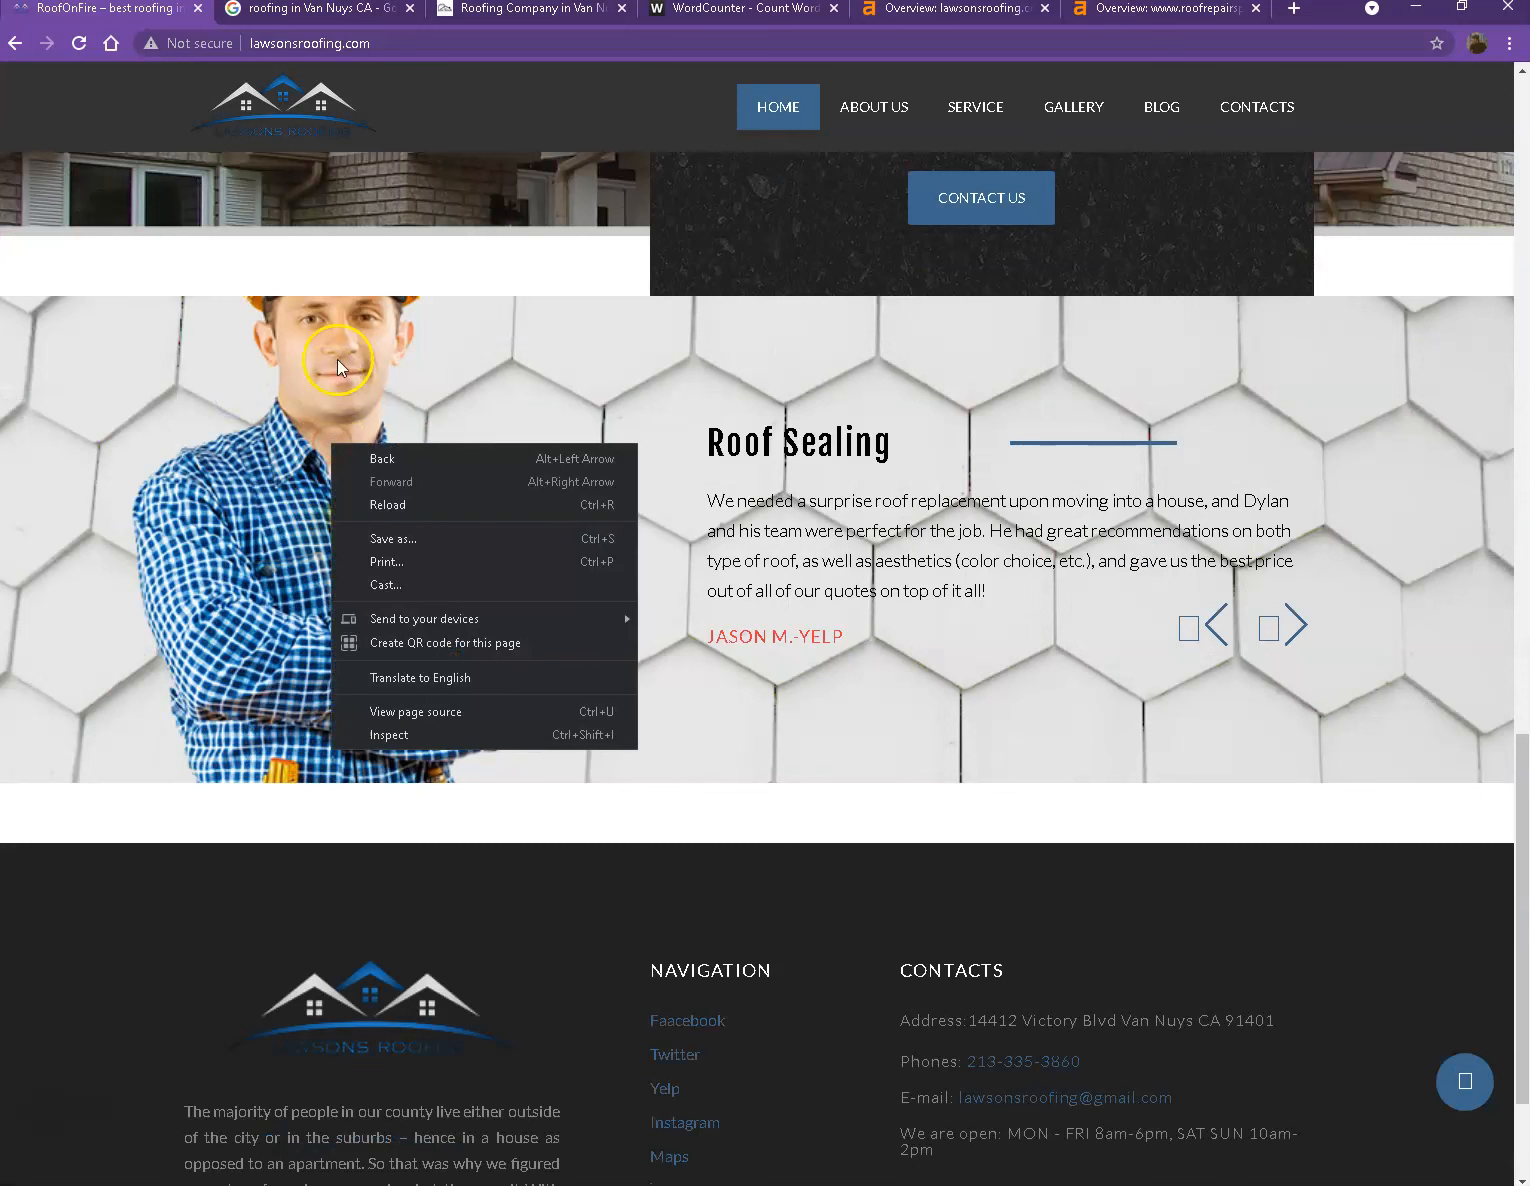
{"action": "left_click", "coordinate": [382, 245]}
{"action": "scroll", "coordinate": [407, 446], "scroll_direction": "down", "scroll_amount": 2}
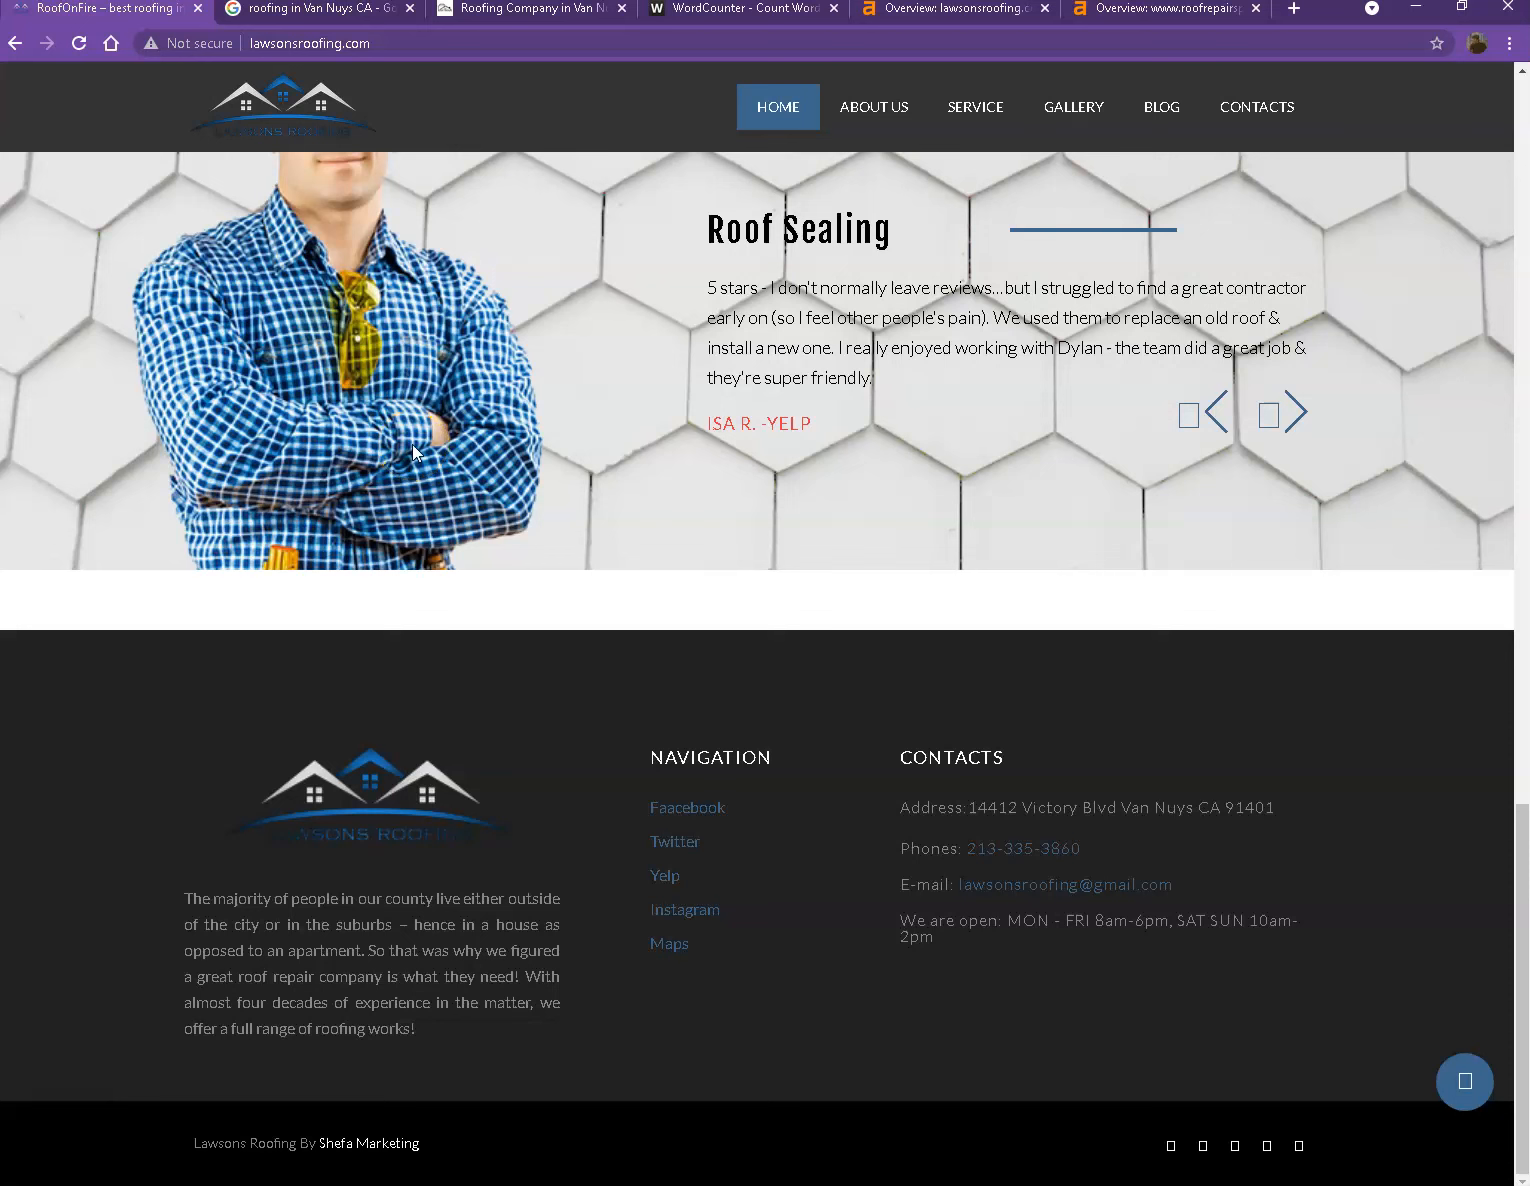
{"action": "left_click", "coordinate": [1068, 107]}
Step: Examine the business listings and organic results of the Google search for "roofing in Van Nuys CA"
{"action": "left_click", "coordinate": [320, 15]}
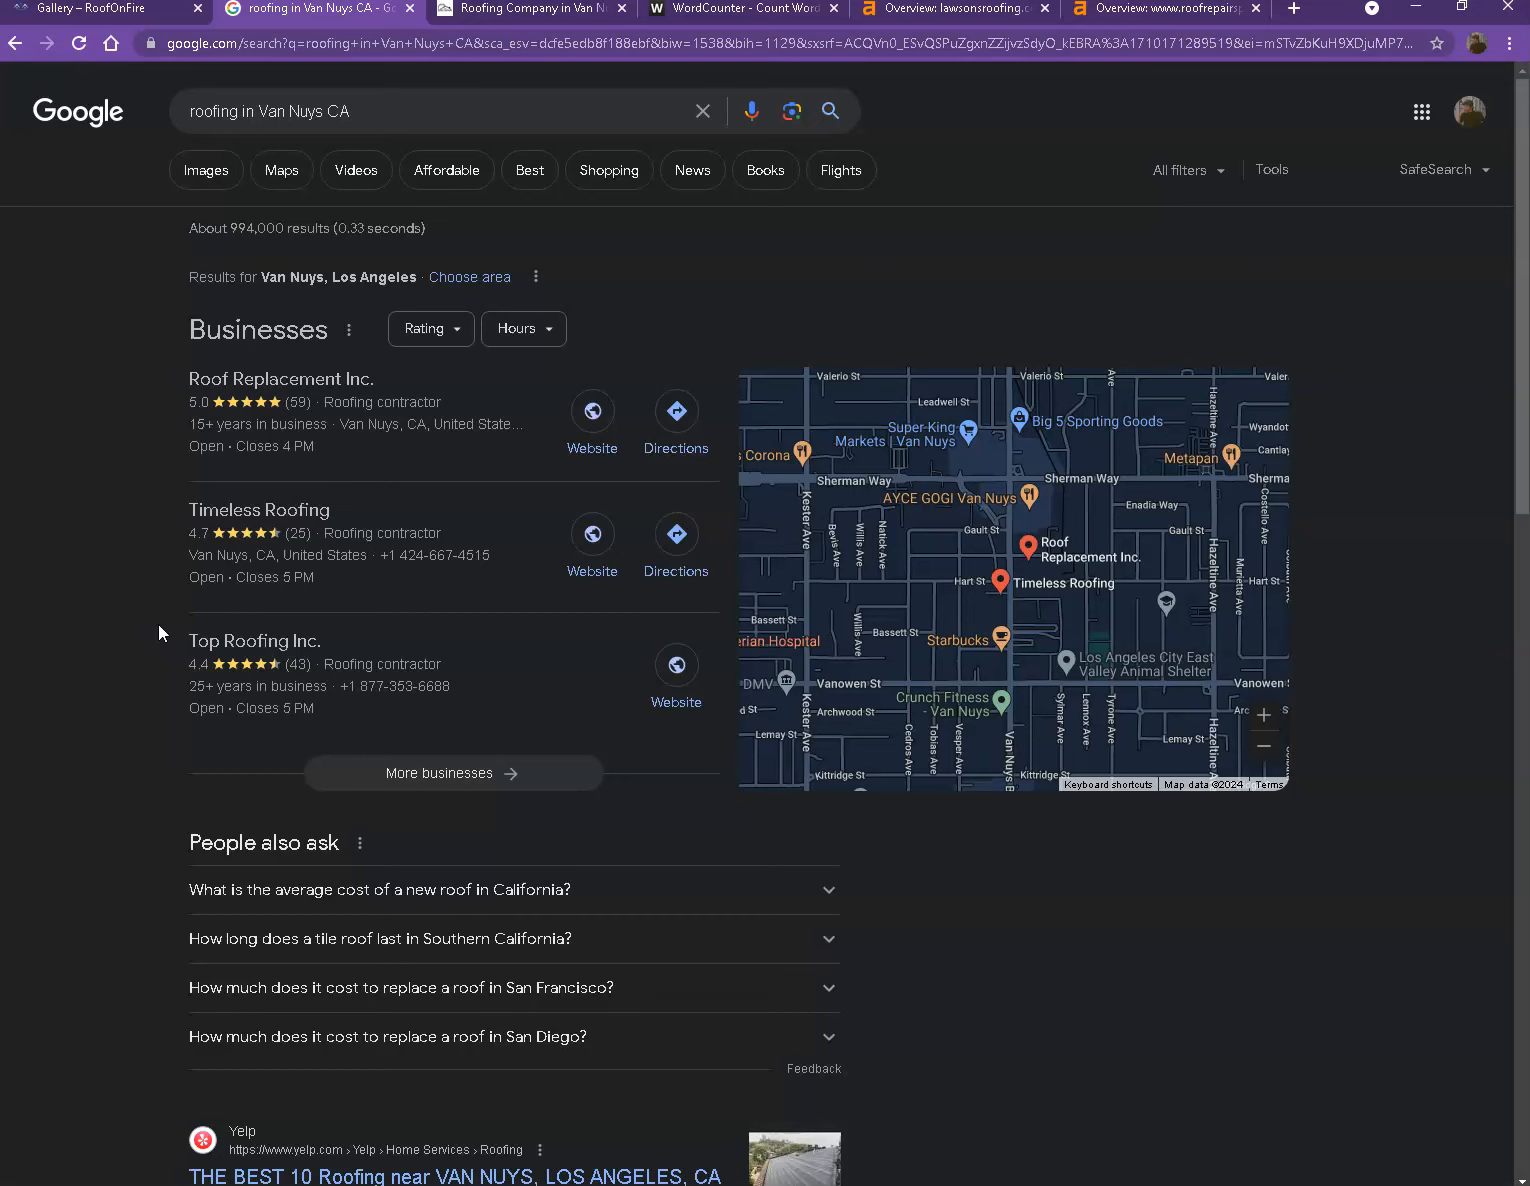
{"action": "mouse_move", "coordinate": [206, 566]}
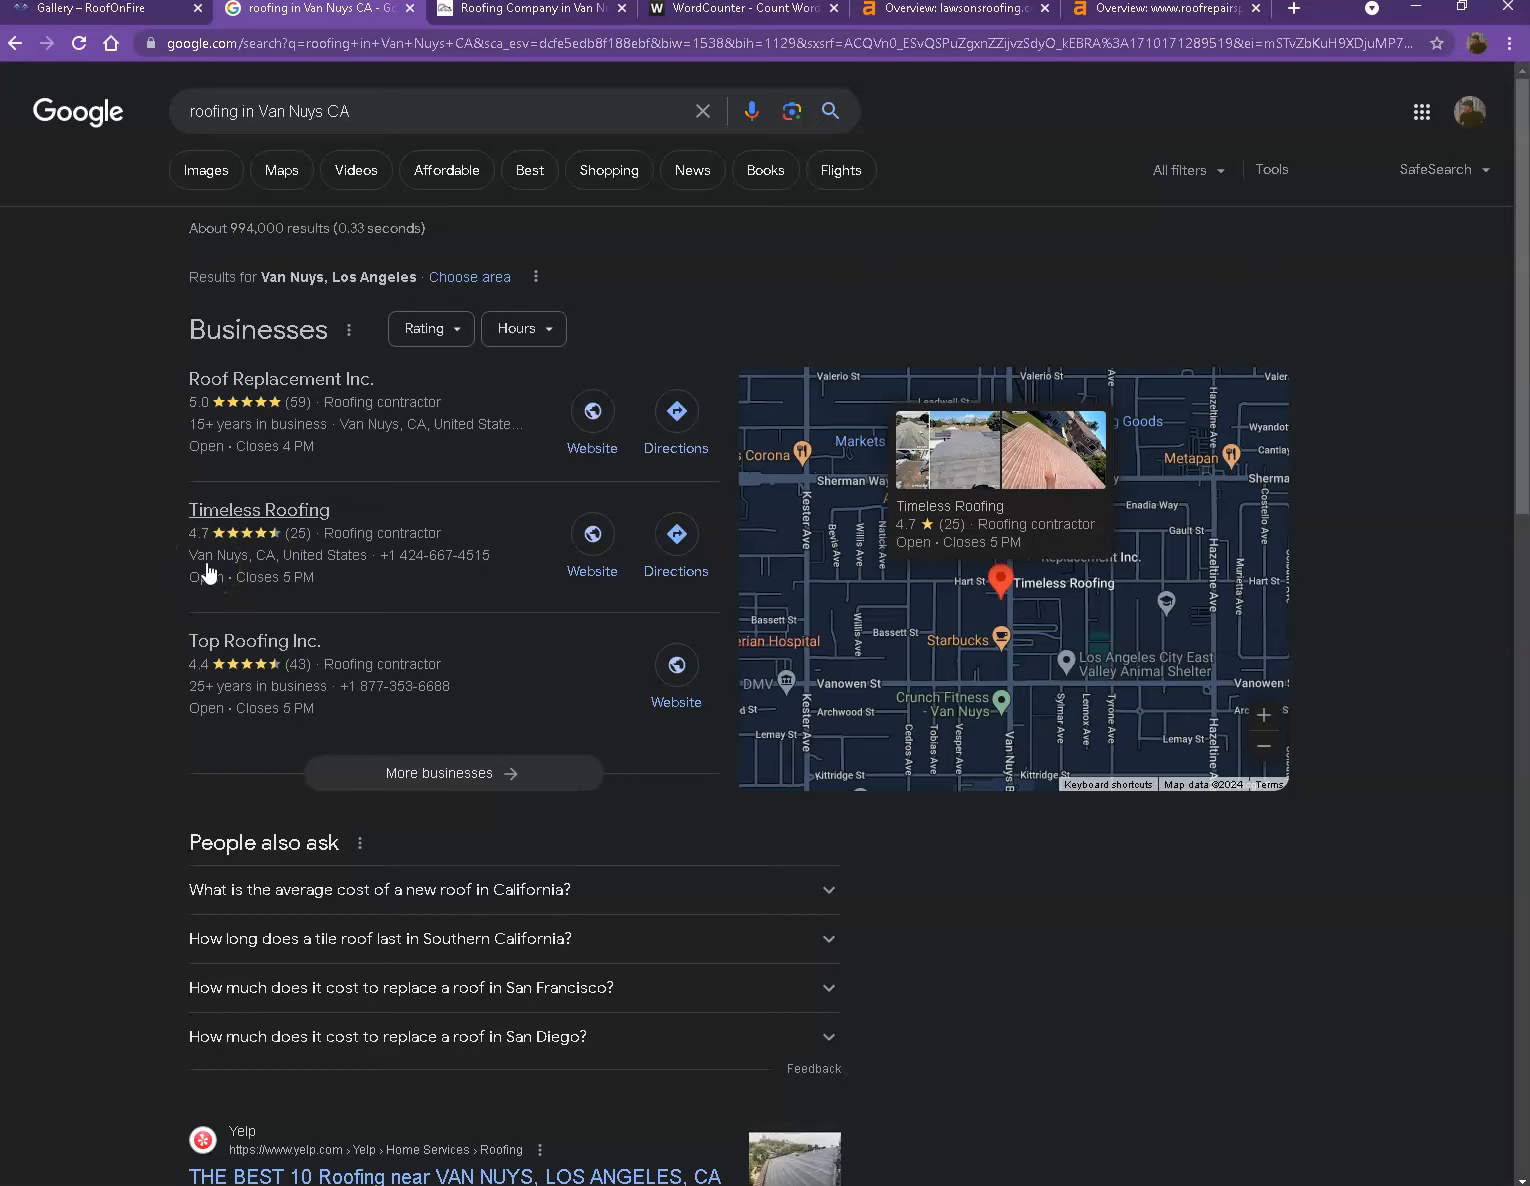
{"action": "left_click", "coordinate": [174, 554]}
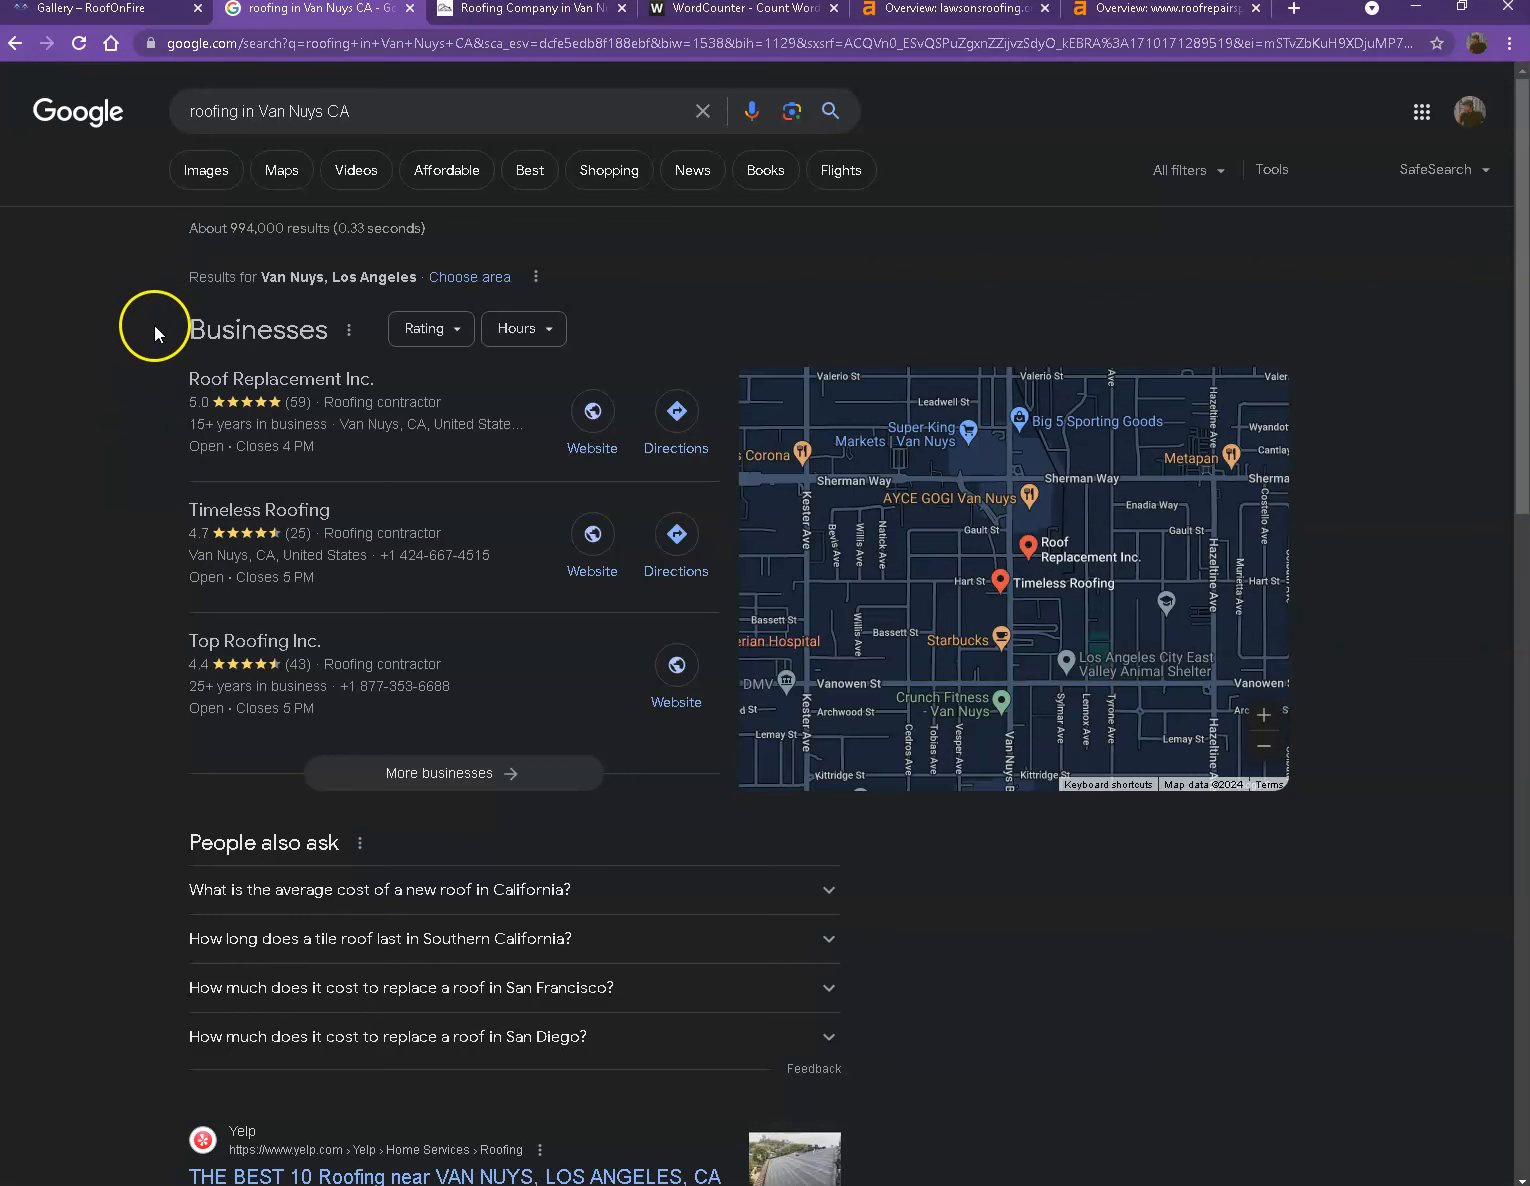
{"action": "scroll", "coordinate": [156, 332], "scroll_direction": "down", "scroll_amount": 7}
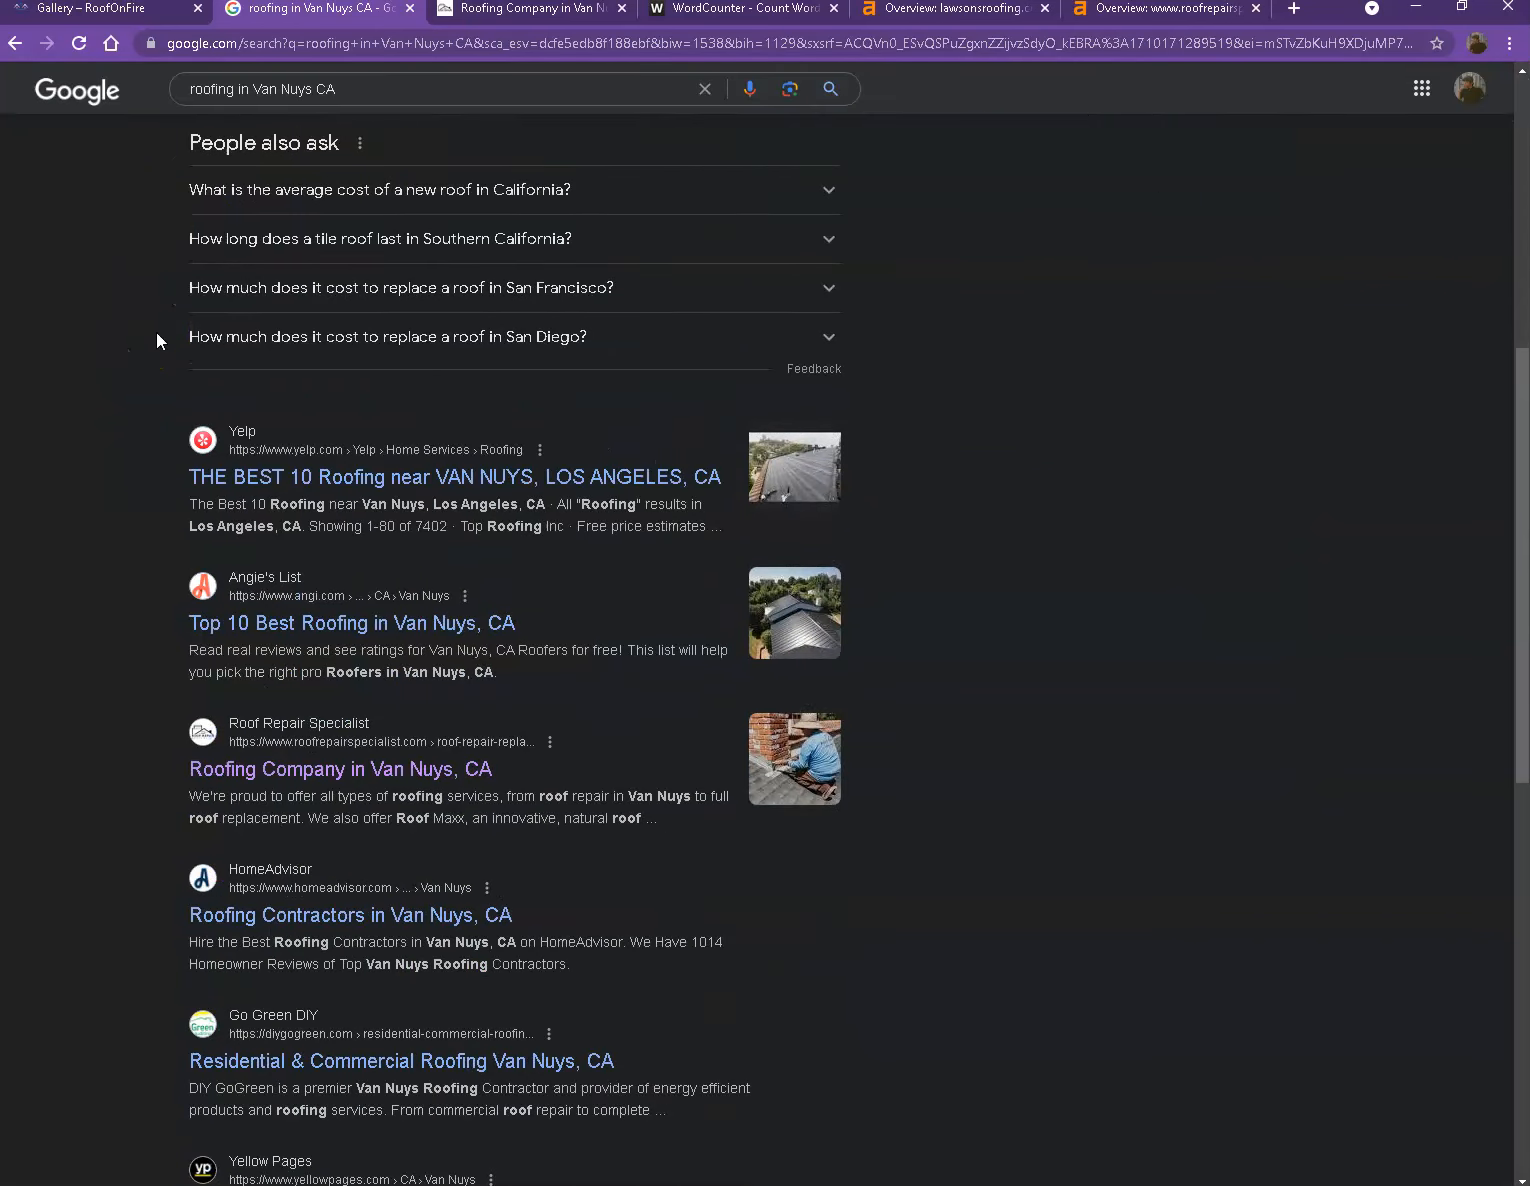
{"action": "scroll", "coordinate": [156, 335], "scroll_direction": "down", "scroll_amount": 1}
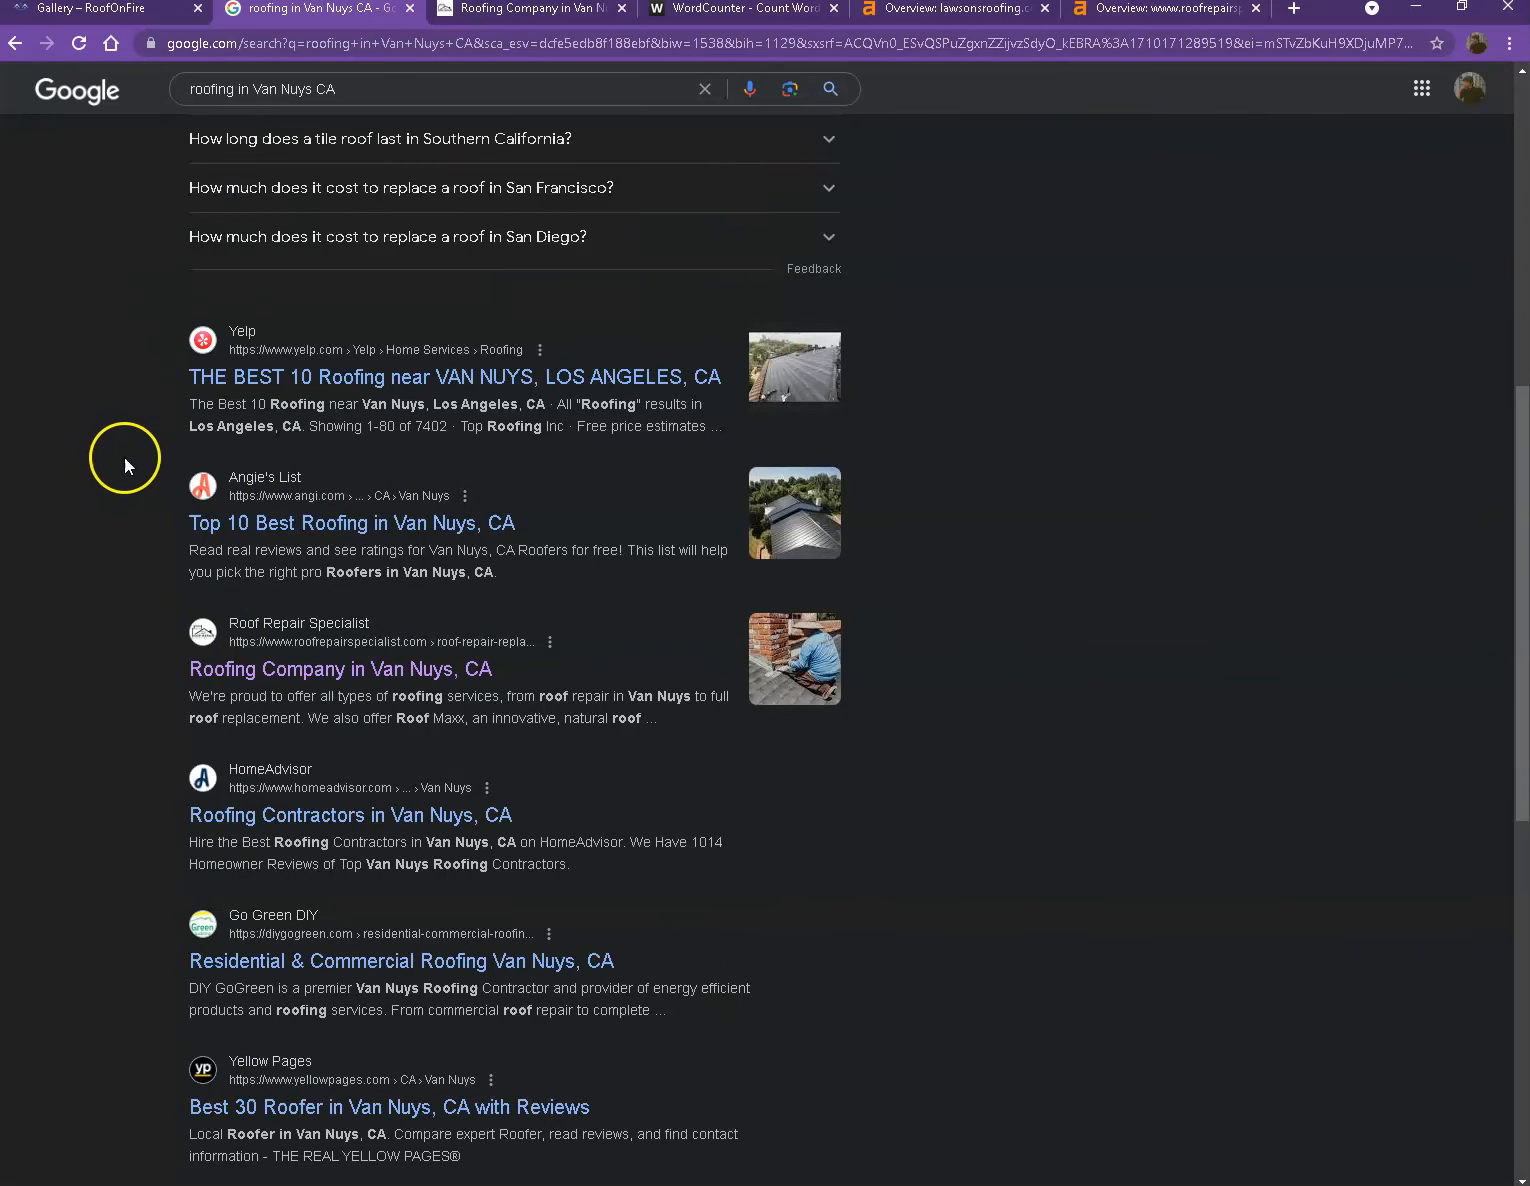
{"action": "scroll", "coordinate": [110, 486], "scroll_direction": "down", "scroll_amount": 3}
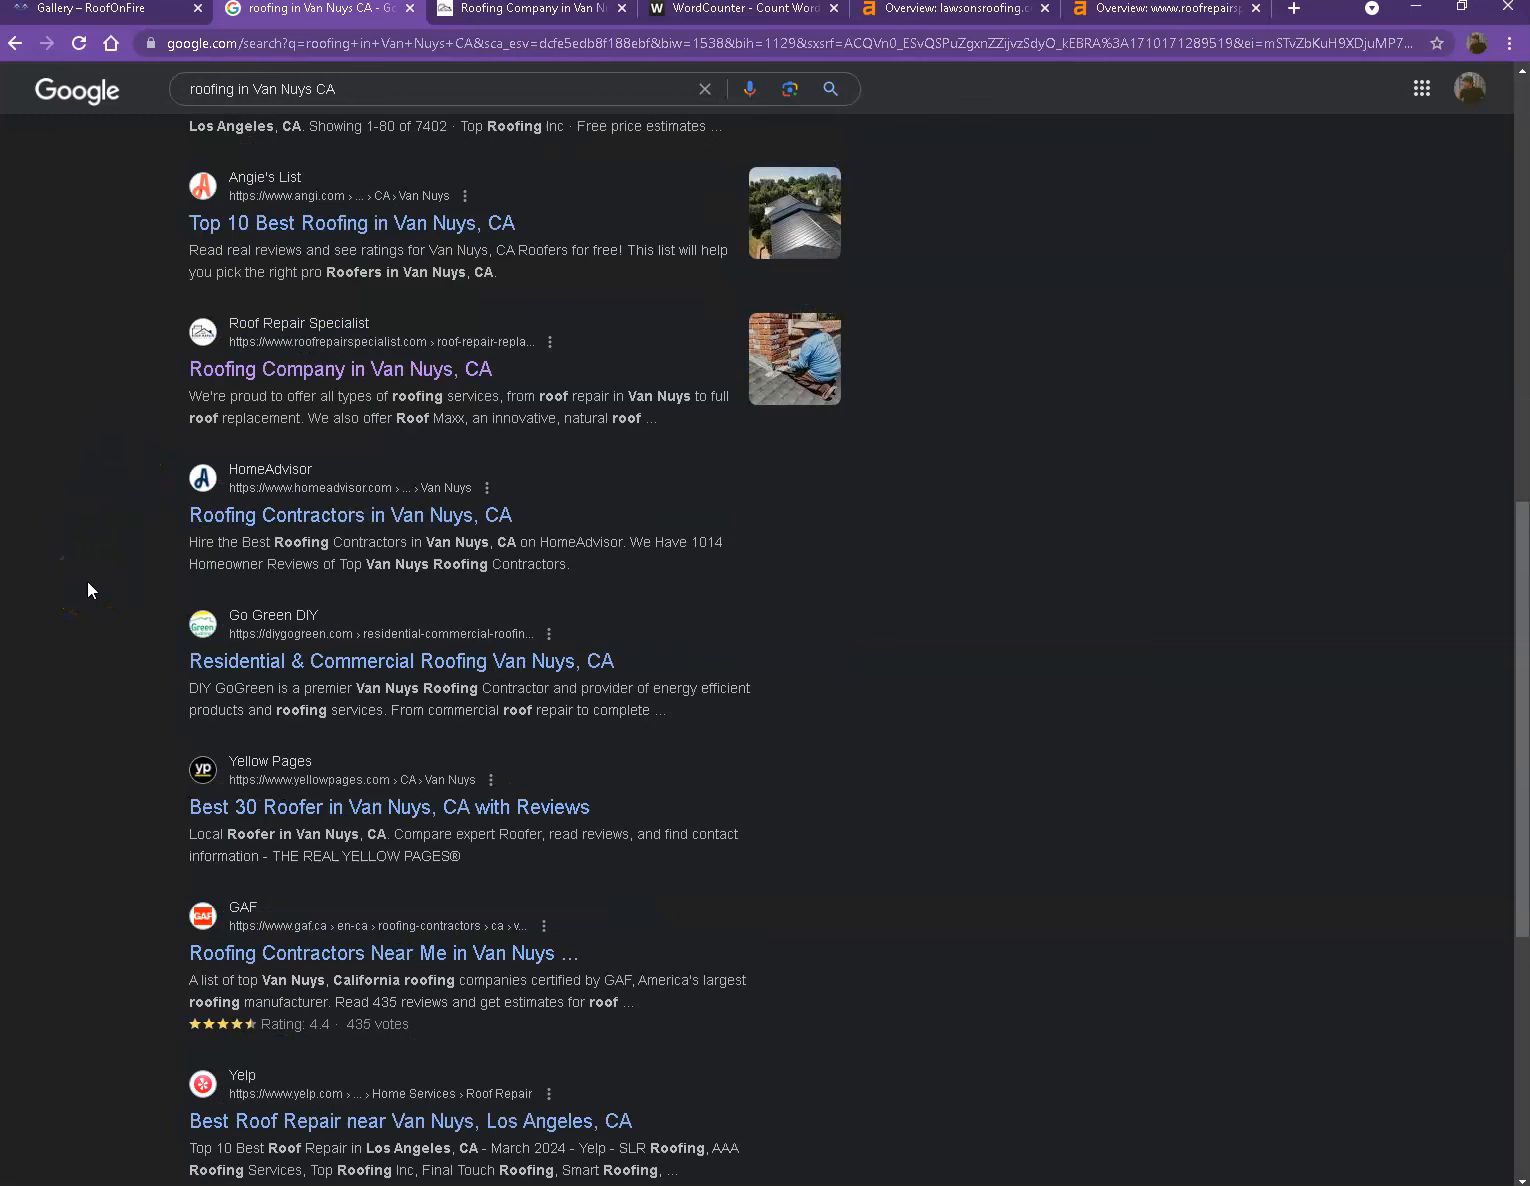
{"action": "scroll", "coordinate": [100, 578], "scroll_direction": "down", "scroll_amount": 4}
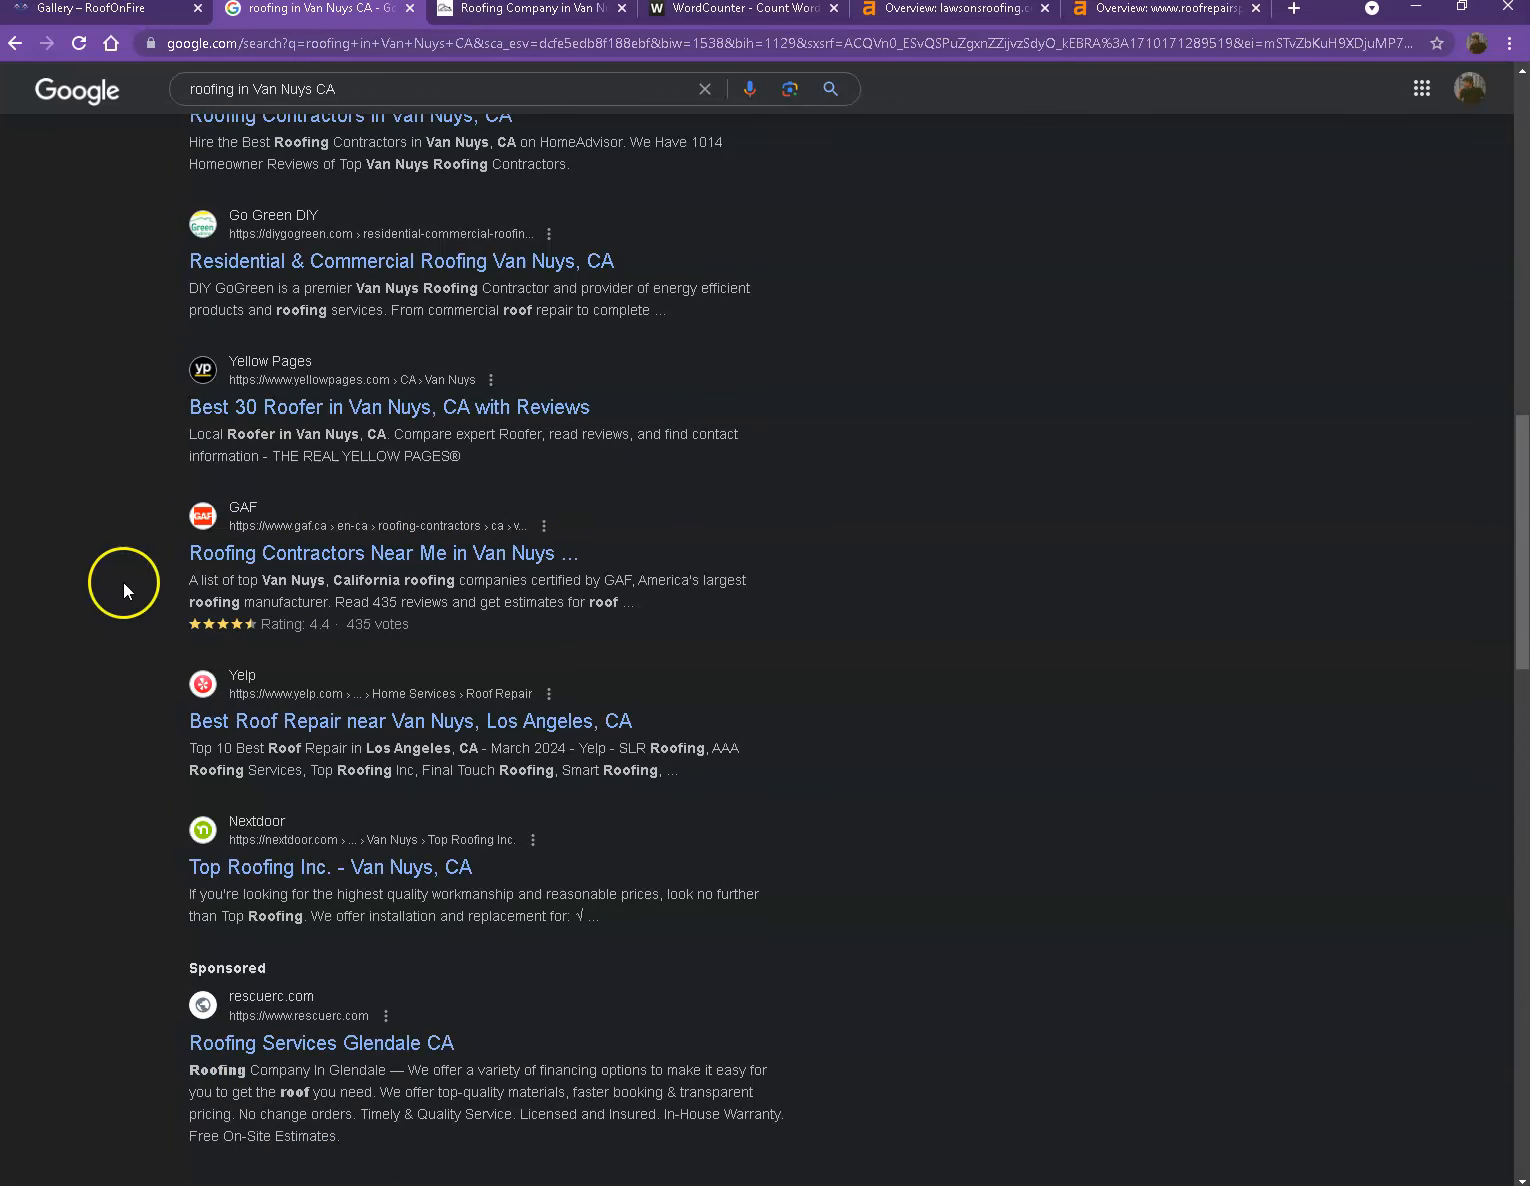
{"action": "scroll", "coordinate": [128, 585], "scroll_direction": "up", "scroll_amount": 5}
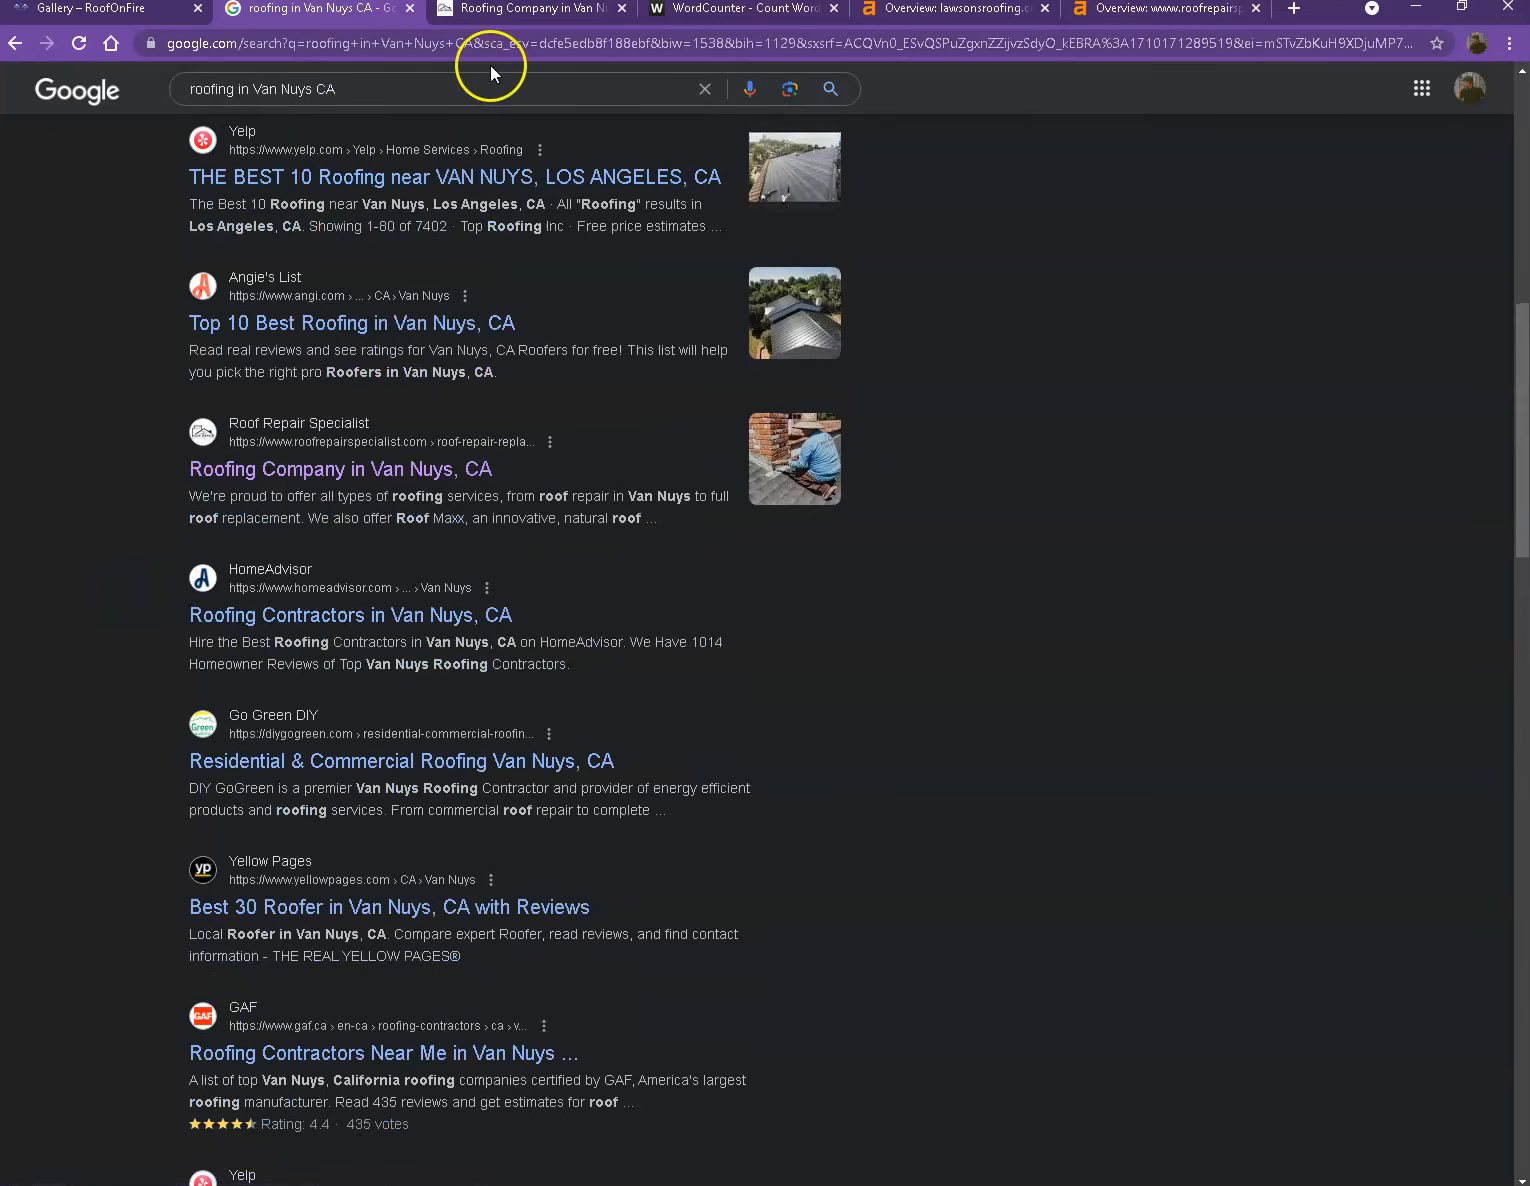
Step: Review the service menu and content sections of Roof Repair Specialist's Van Nuys roofing page
{"action": "left_click", "coordinate": [522, 12]}
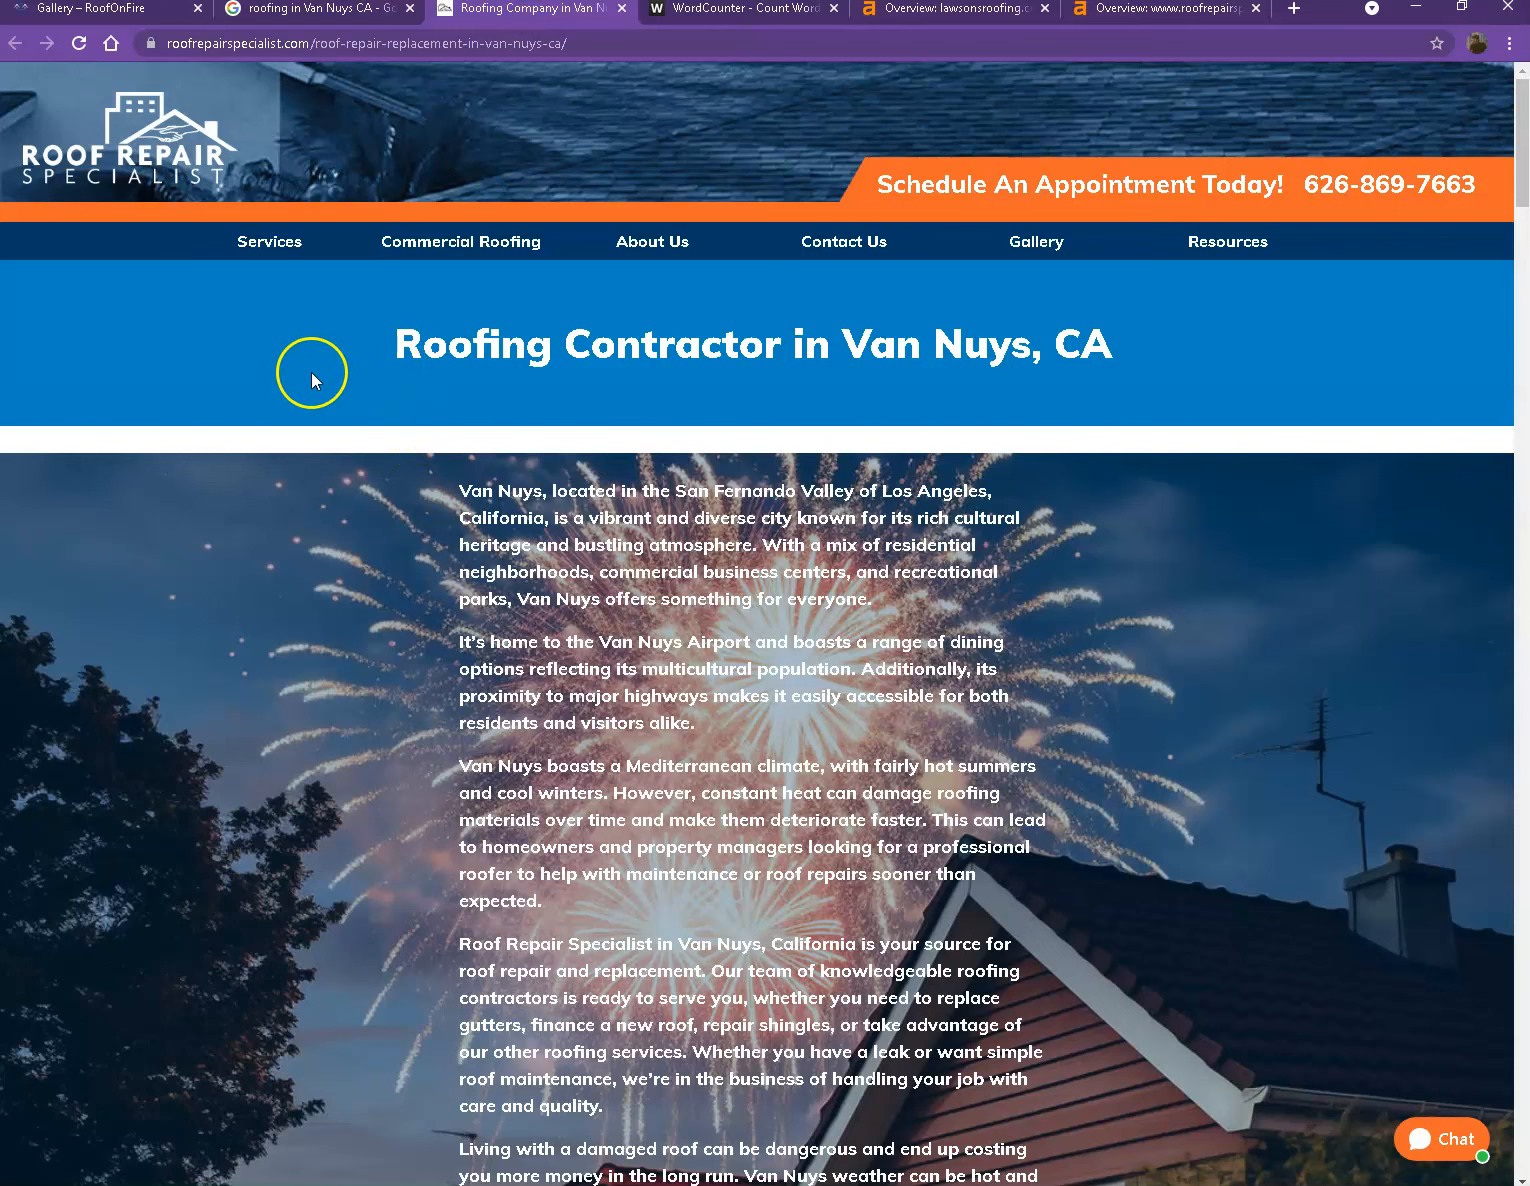
{"action": "mouse_move", "coordinate": [195, 243]}
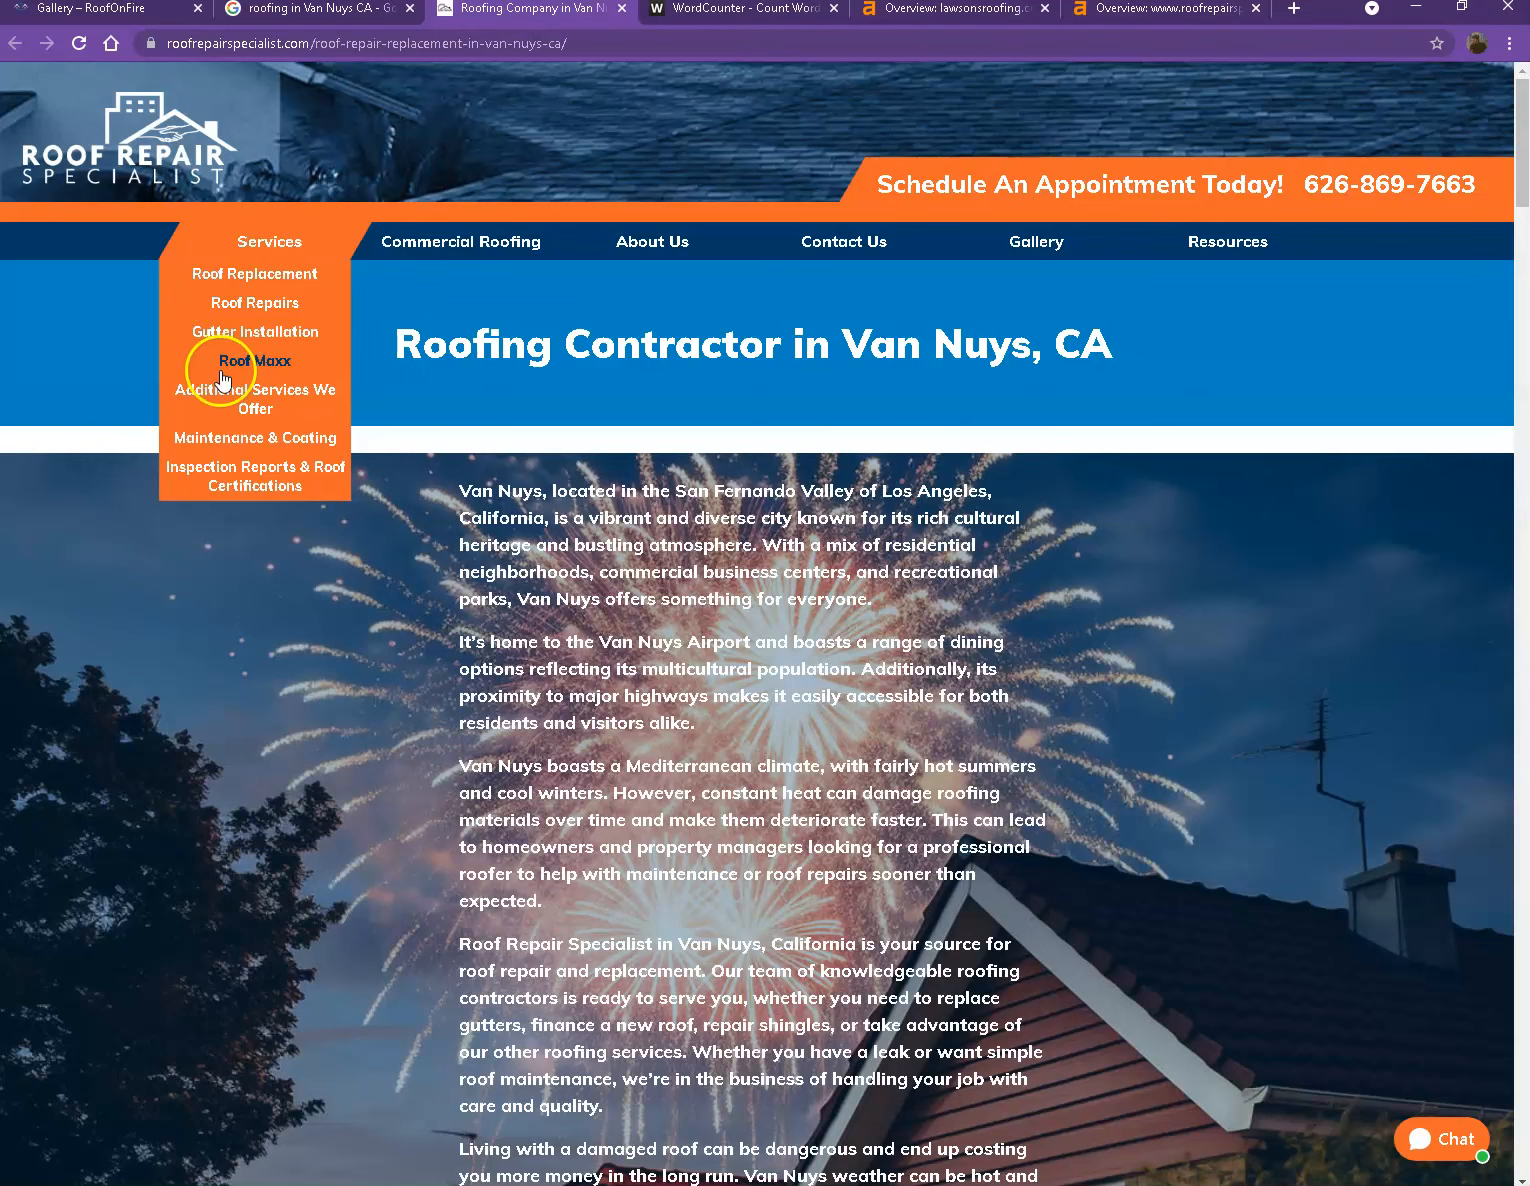
{"action": "scroll", "coordinate": [339, 569], "scroll_direction": "down", "scroll_amount": 8}
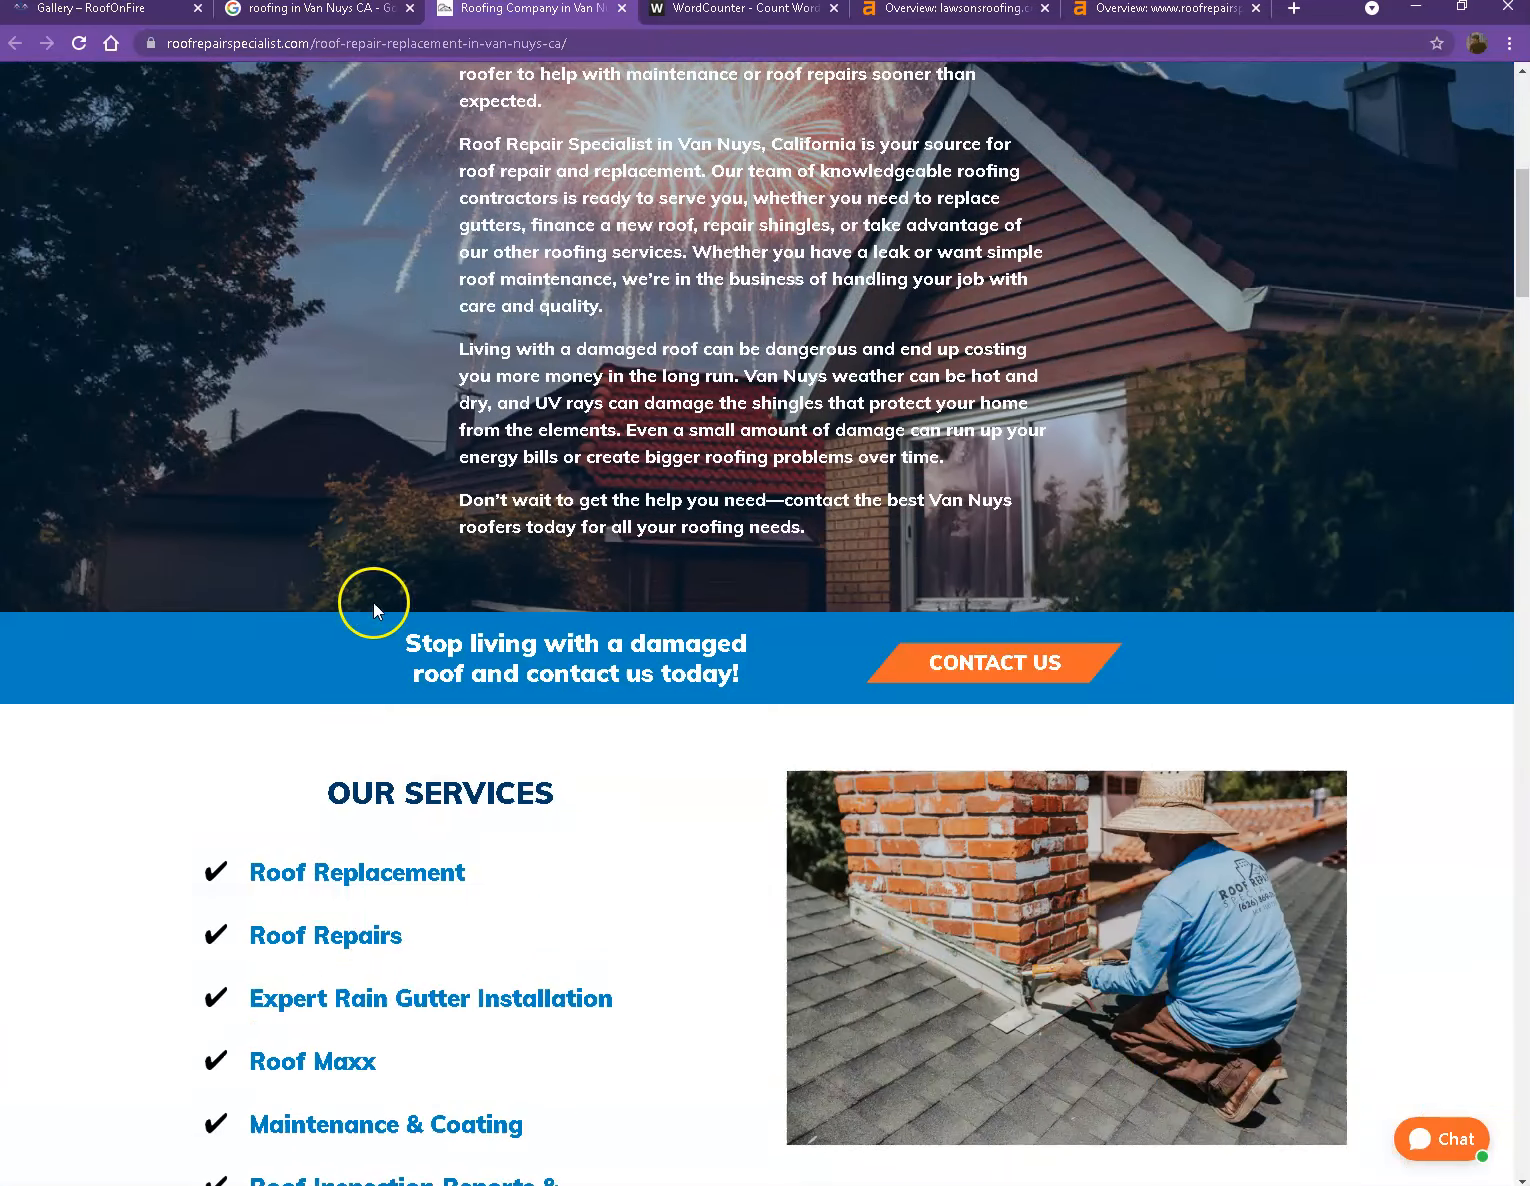
{"action": "scroll", "coordinate": [373, 602], "scroll_direction": "down", "scroll_amount": 15}
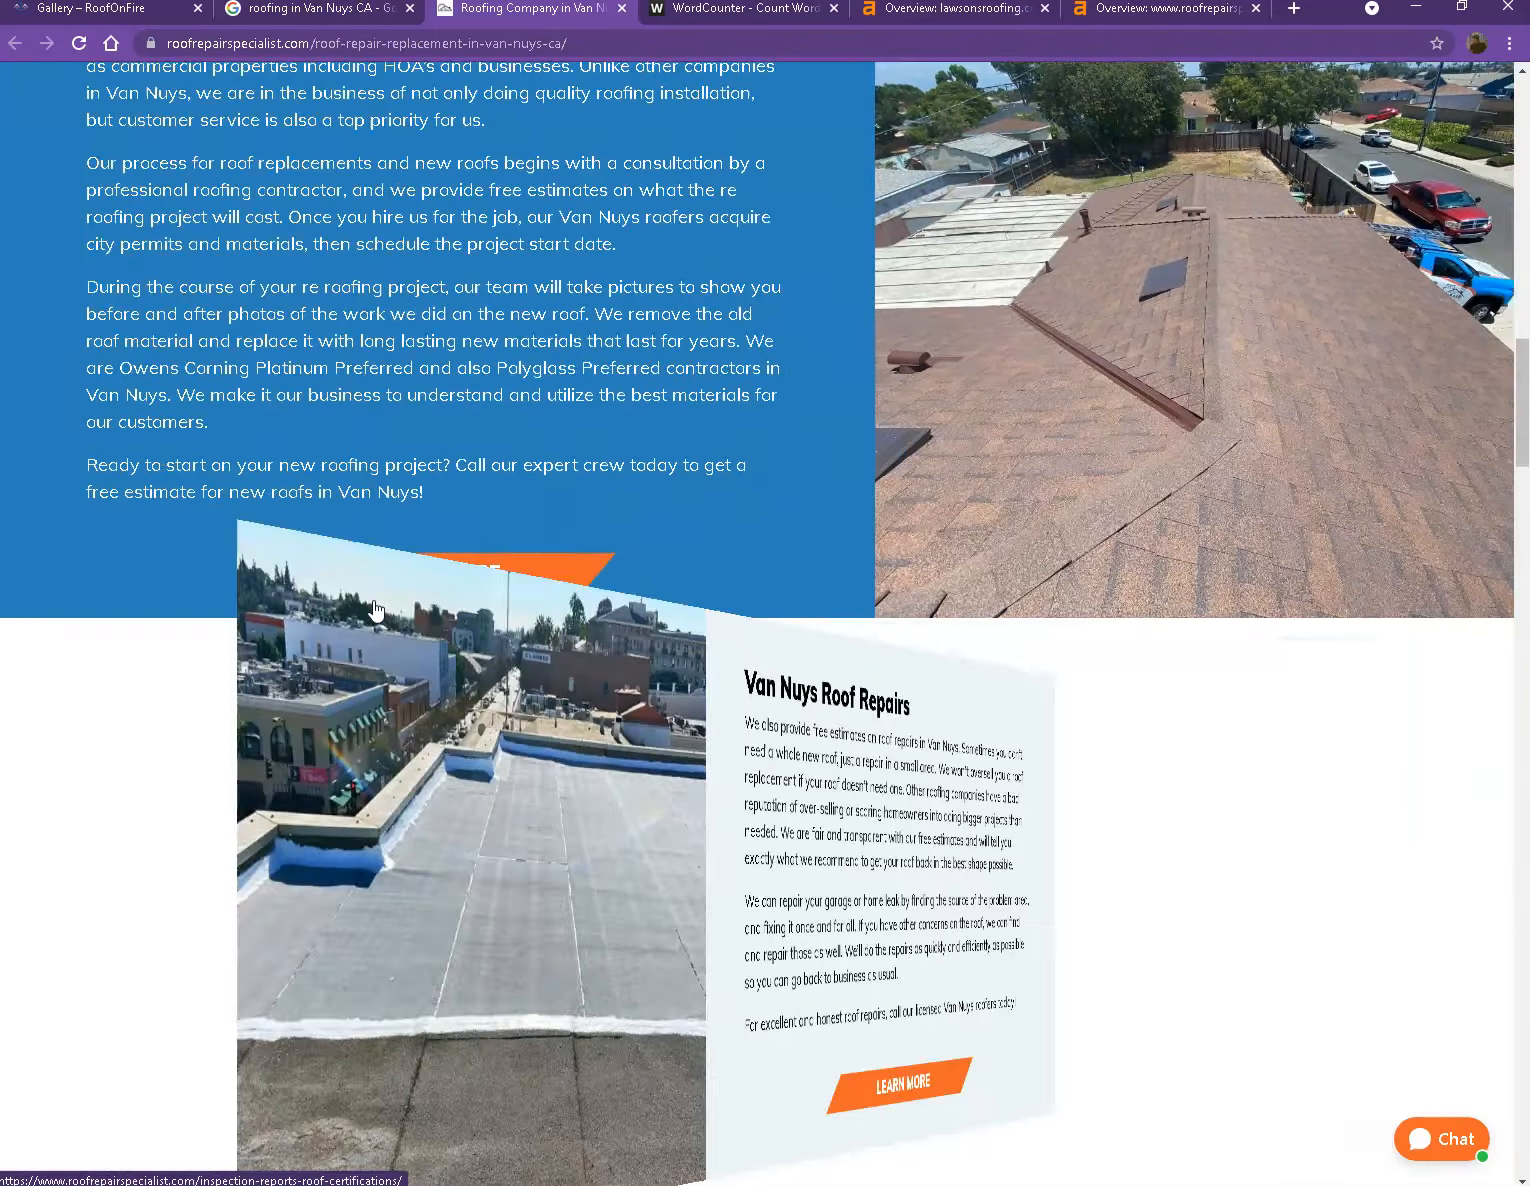
{"action": "scroll", "coordinate": [375, 609], "scroll_direction": "down", "scroll_amount": 15}
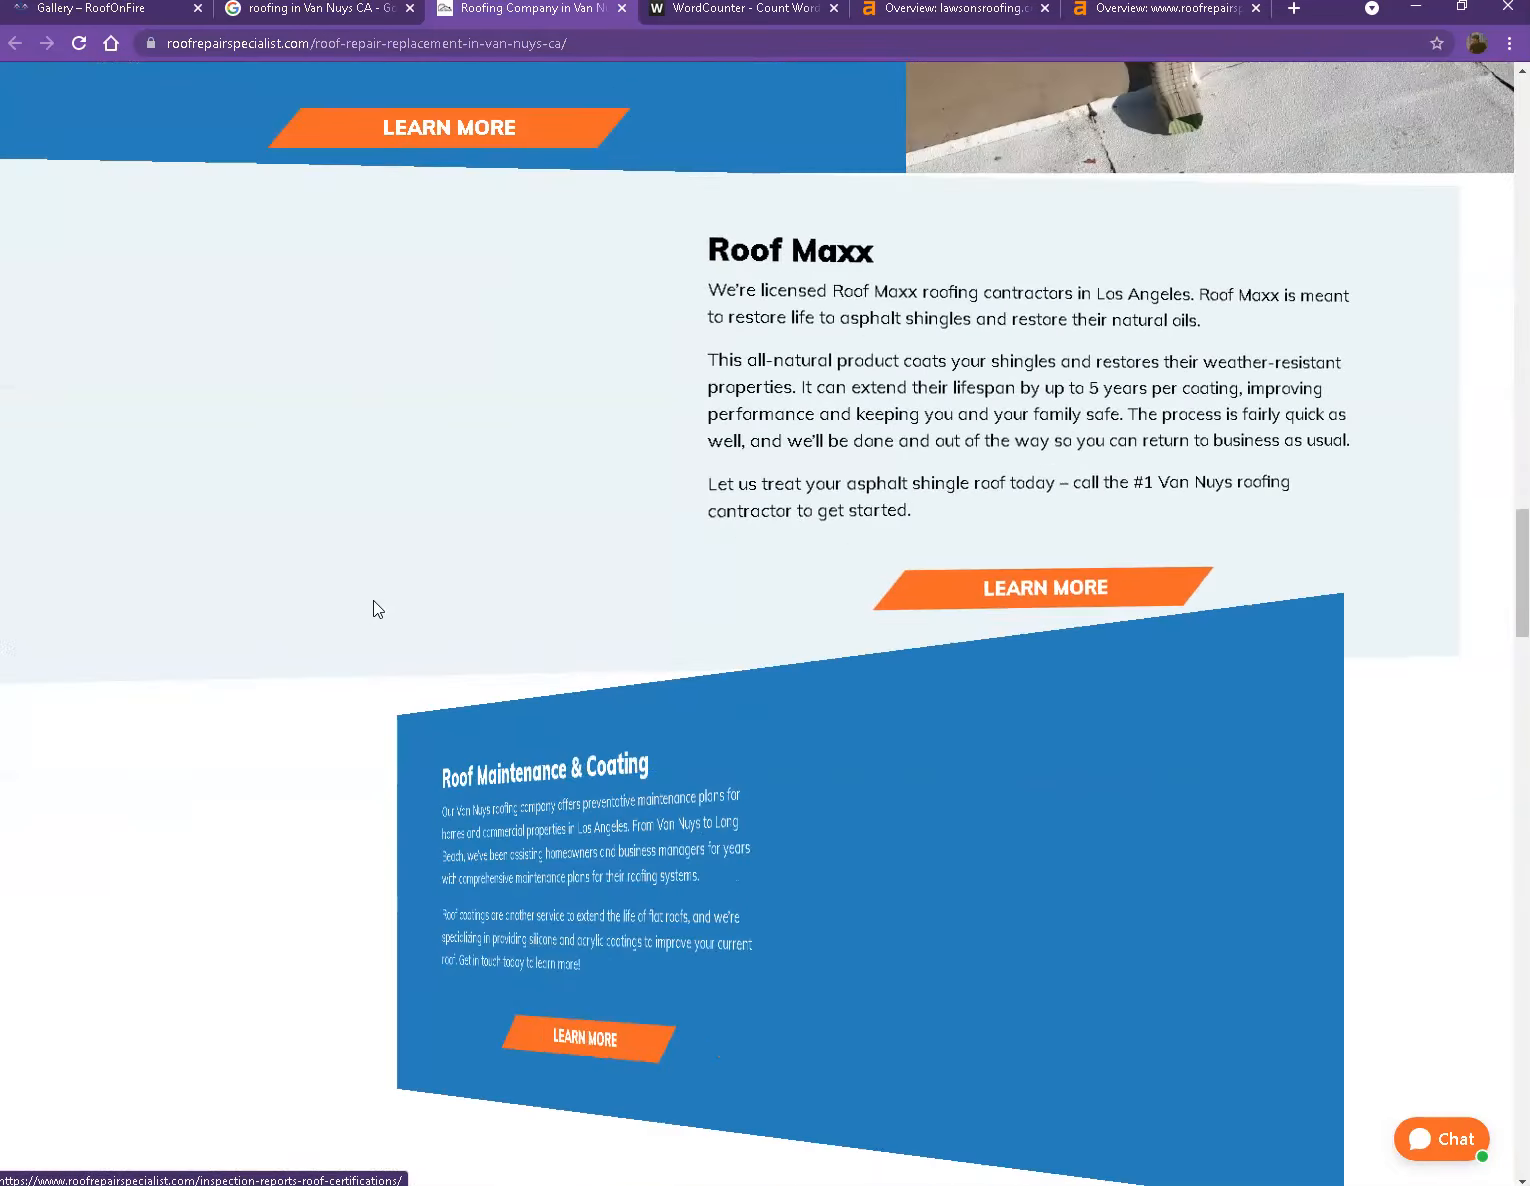
{"action": "scroll", "coordinate": [394, 597], "scroll_direction": "up", "scroll_amount": 4}
{"action": "scroll", "coordinate": [531, 585], "scroll_direction": "up", "scroll_amount": 3}
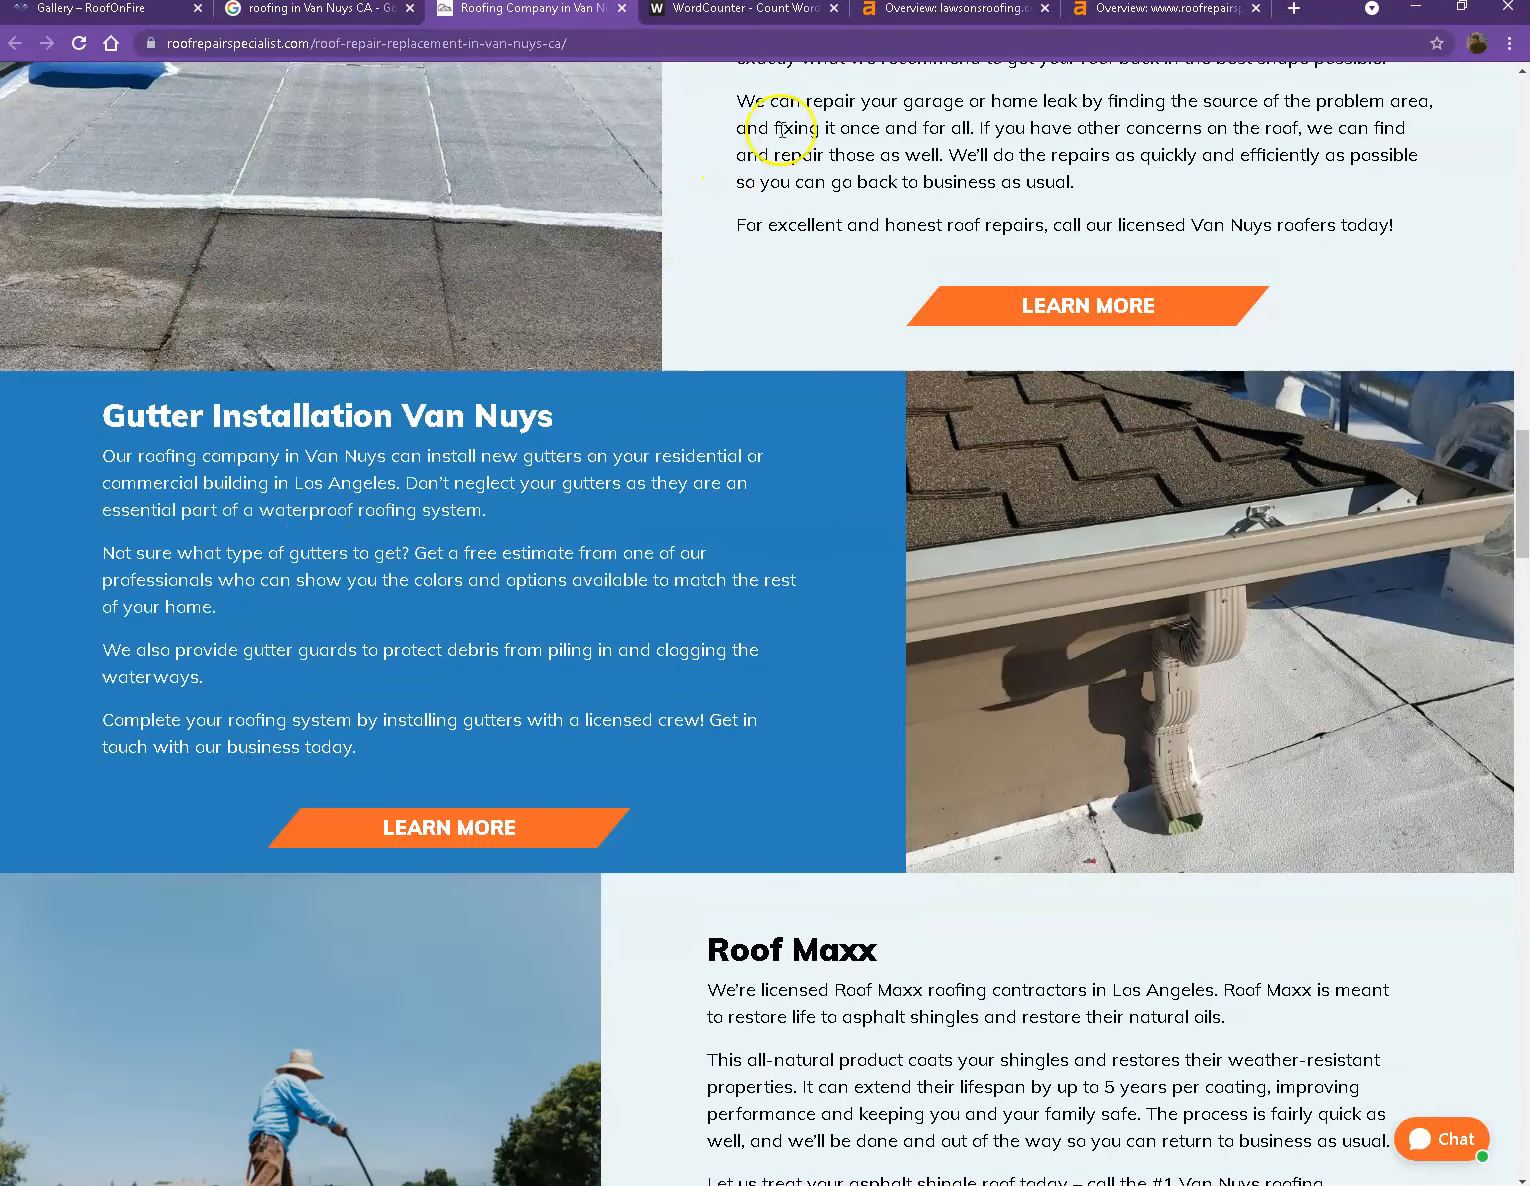
{"action": "left_click", "coordinate": [914, 13]}
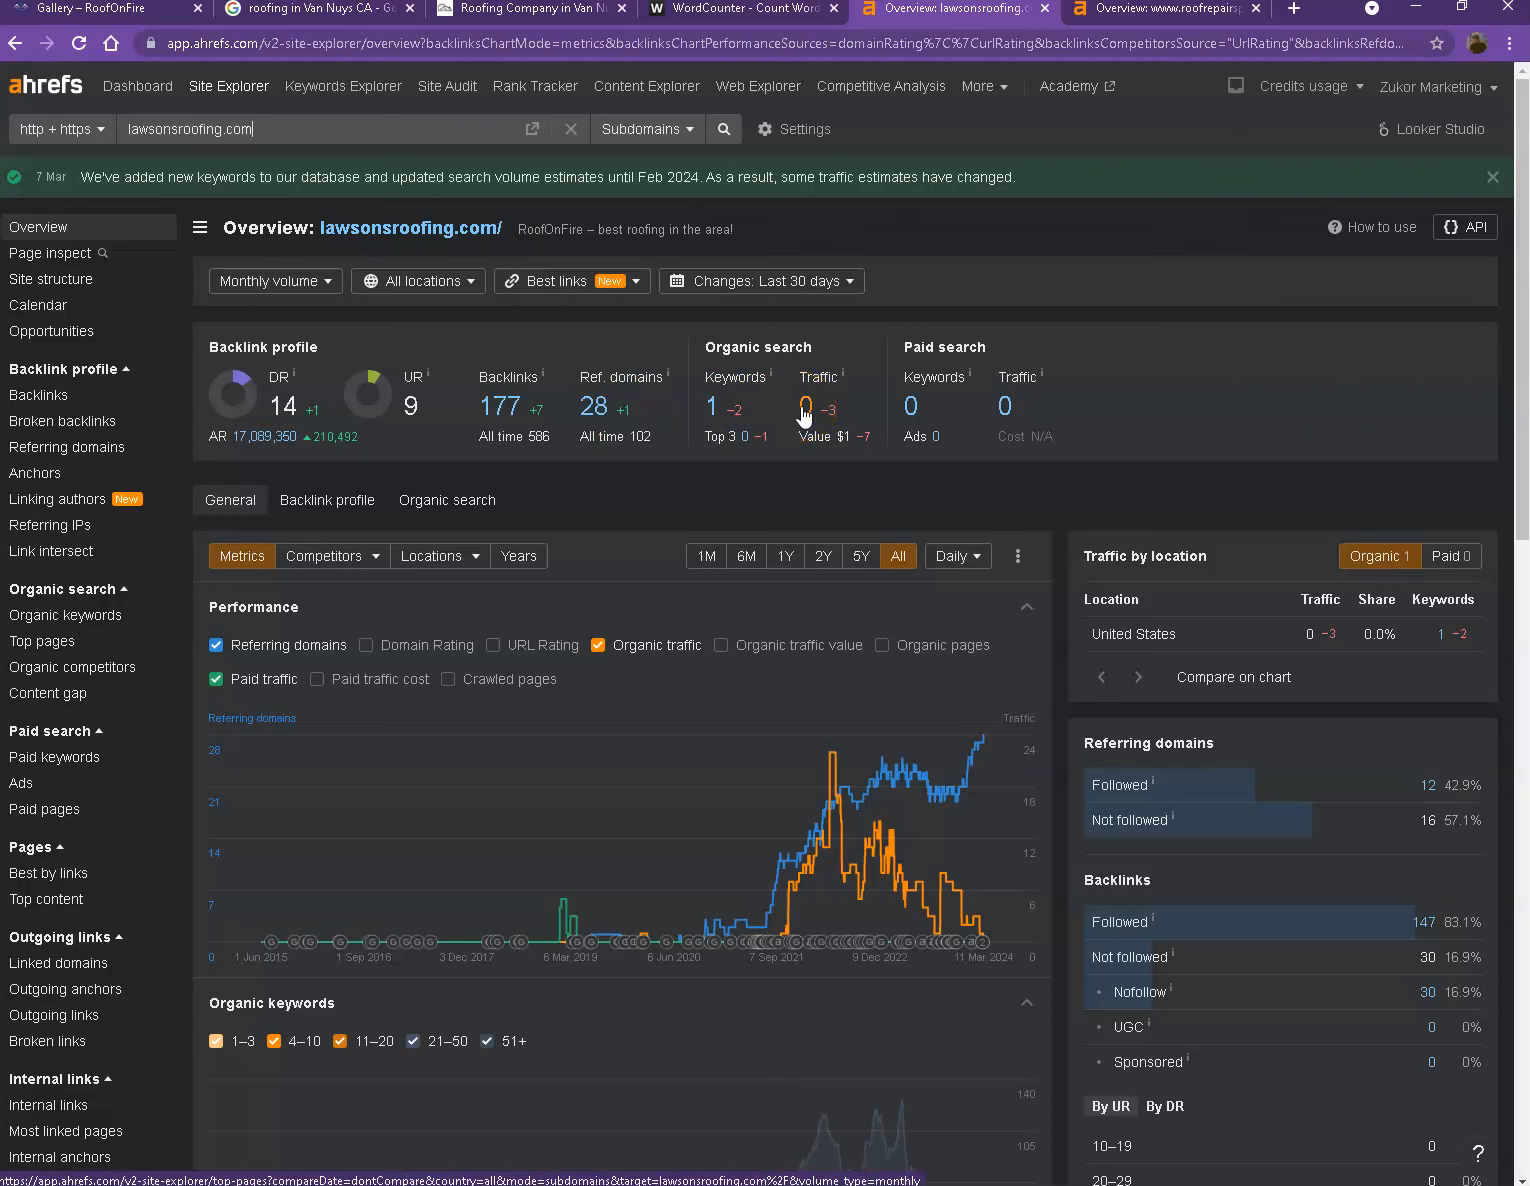
{"action": "left_click", "coordinate": [711, 408]}
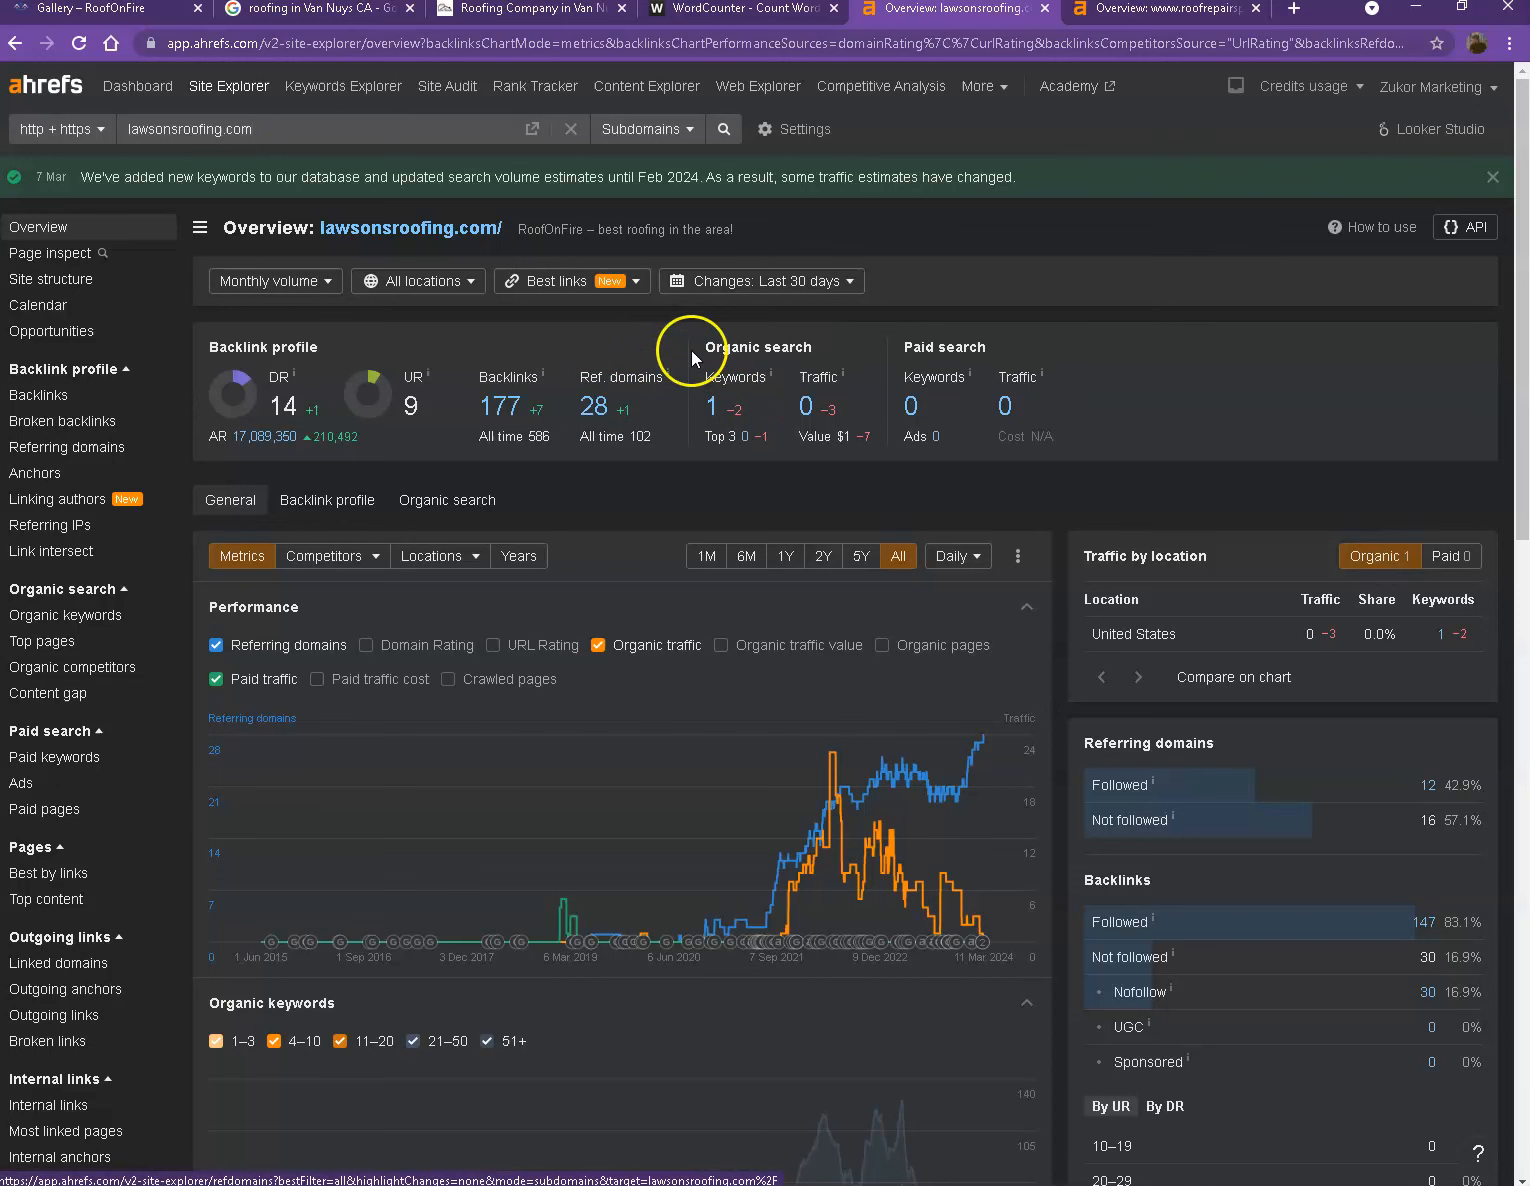
{"action": "left_click", "coordinate": [1136, 15]}
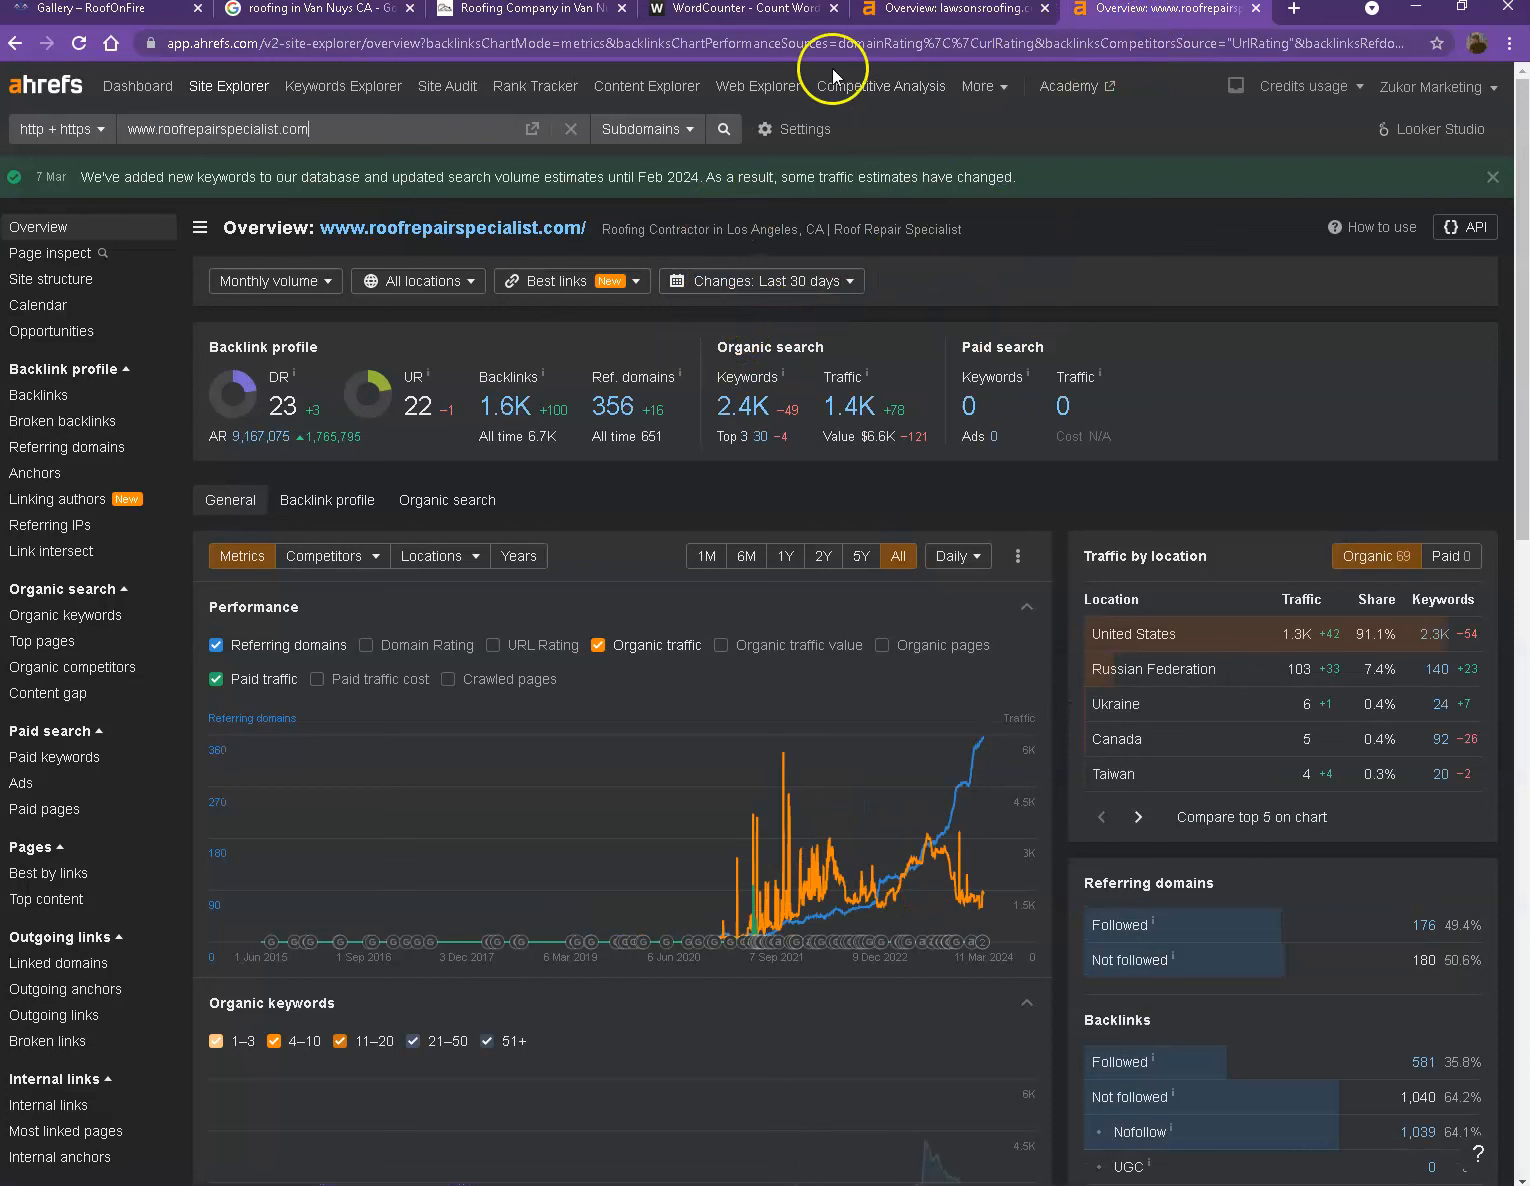
{"action": "left_click", "coordinate": [891, 14]}
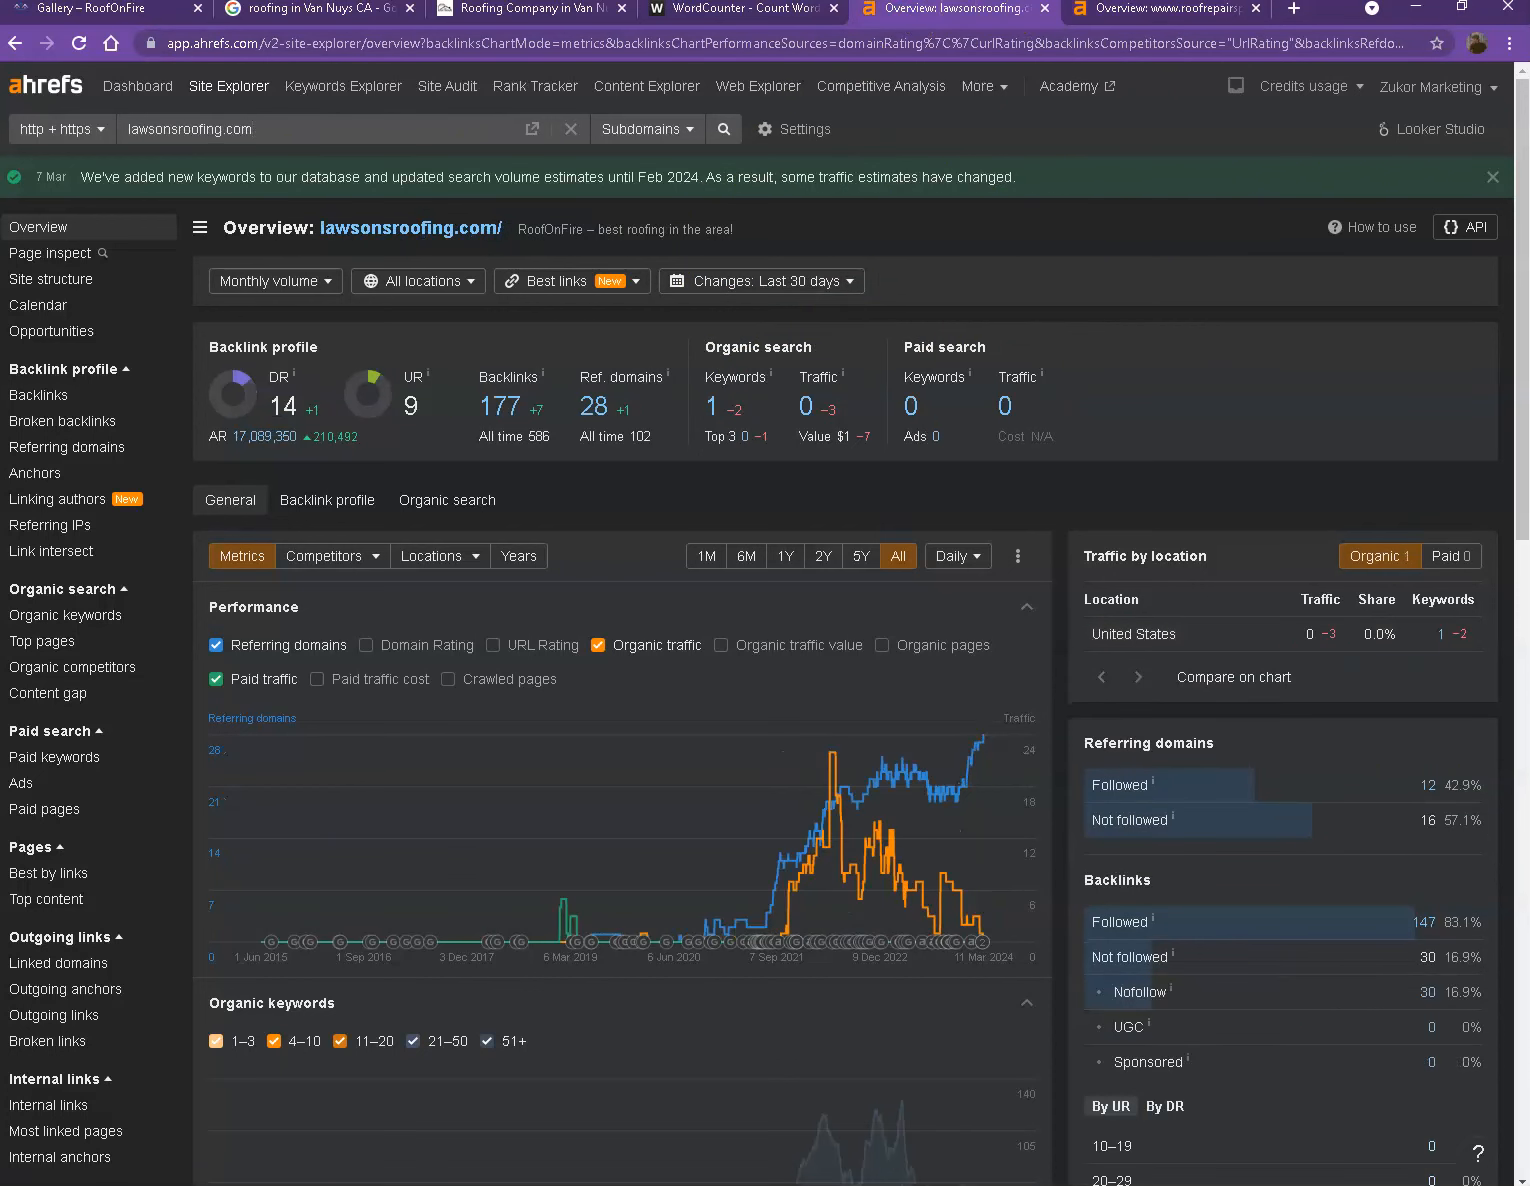
{"action": "left_click", "coordinate": [1096, 12]}
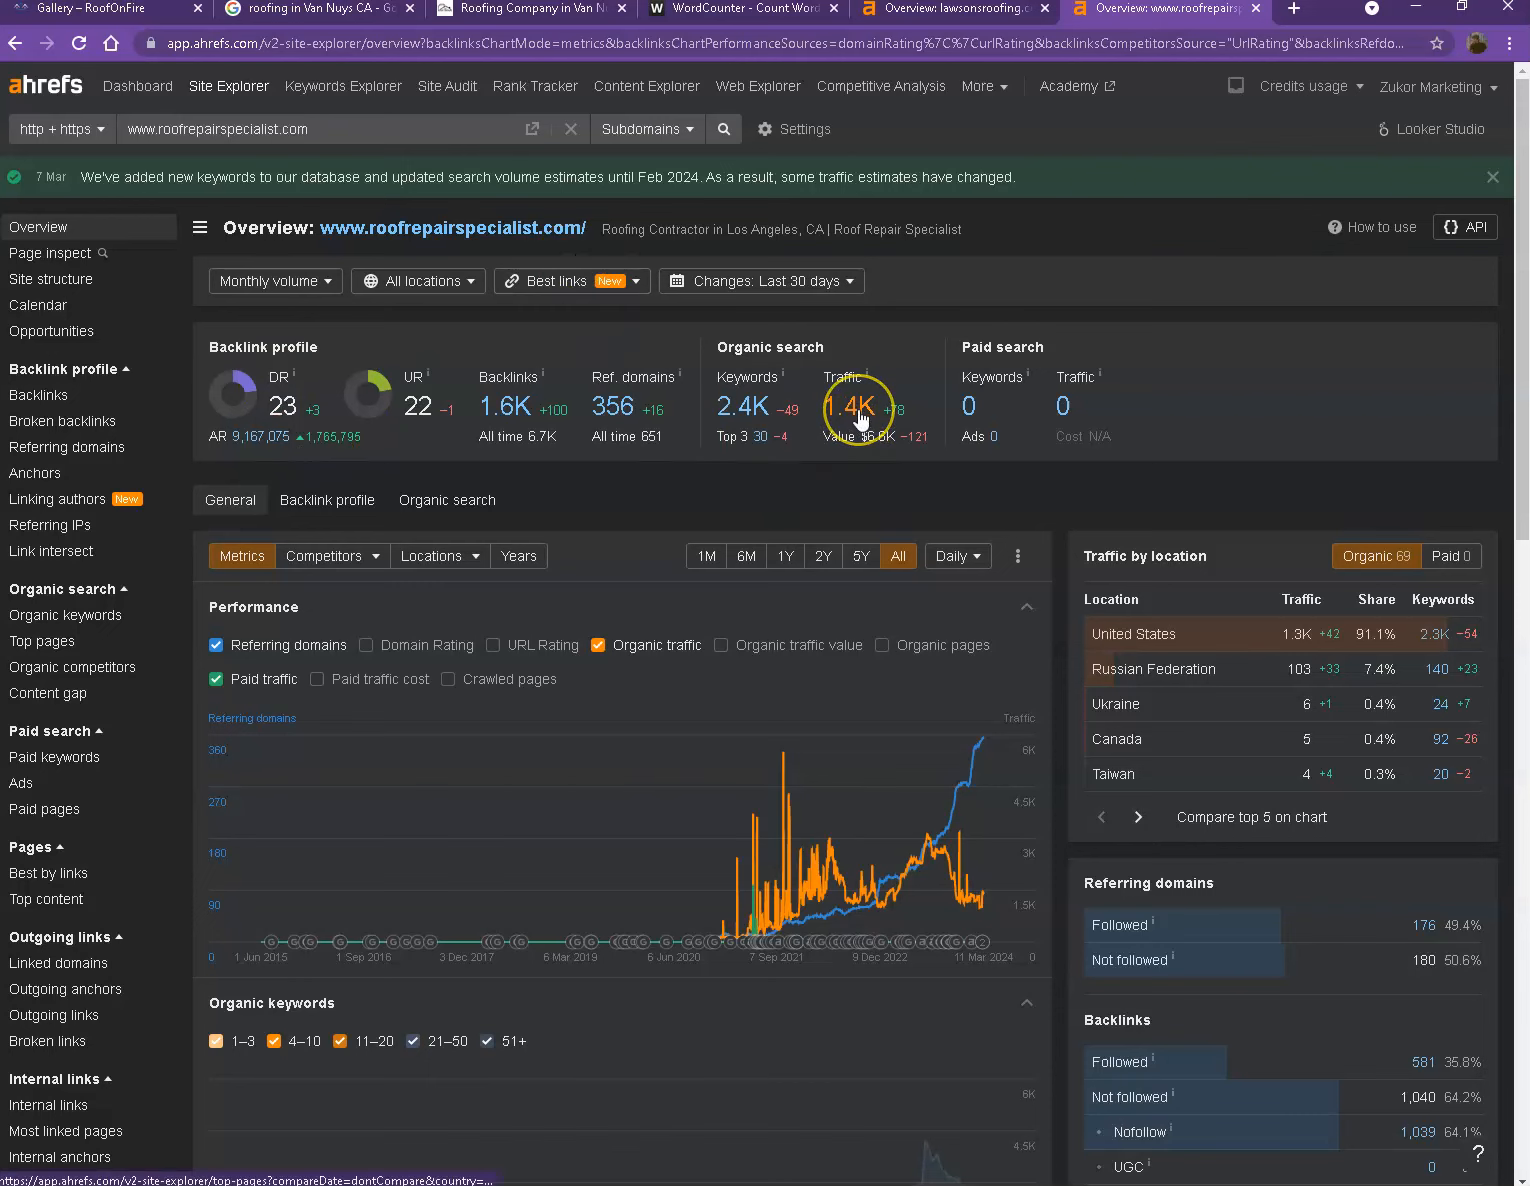
{"action": "right_click", "coordinate": [607, 415]}
{"action": "left_click", "coordinate": [649, 422]}
{"action": "right_click", "coordinate": [737, 416]}
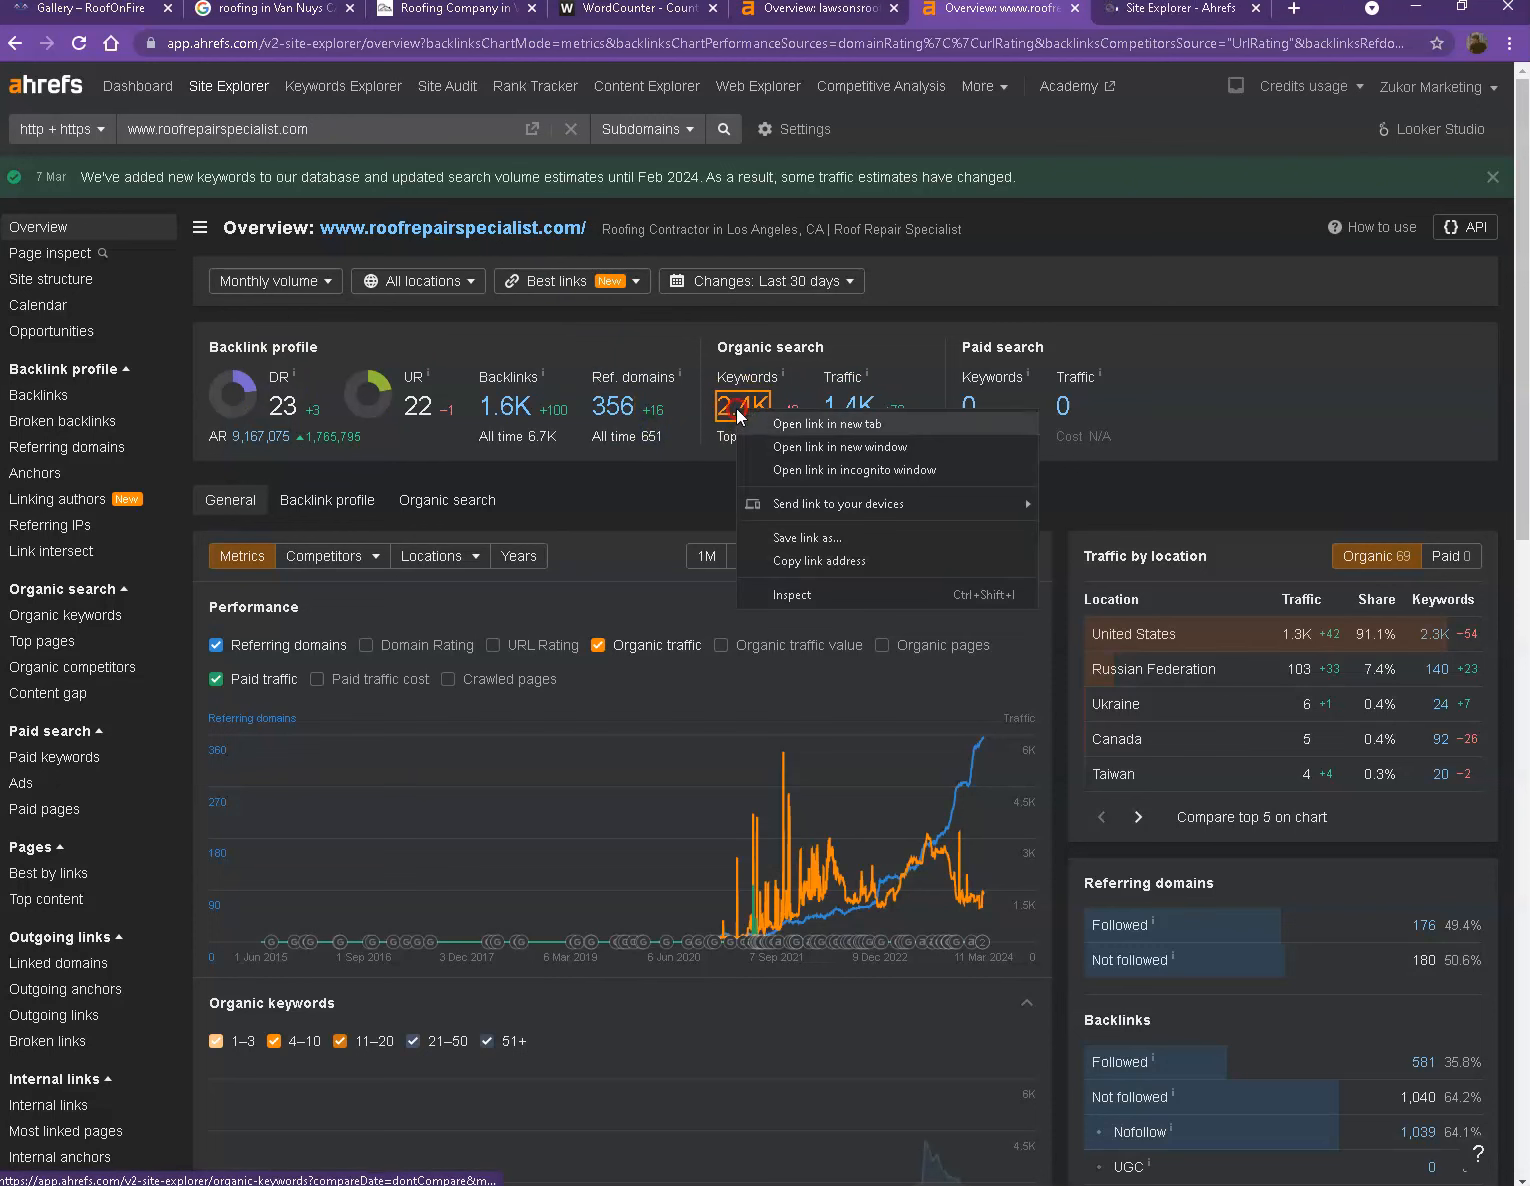
{"action": "left_click", "coordinate": [790, 425]}
{"action": "left_click", "coordinate": [1019, 20]}
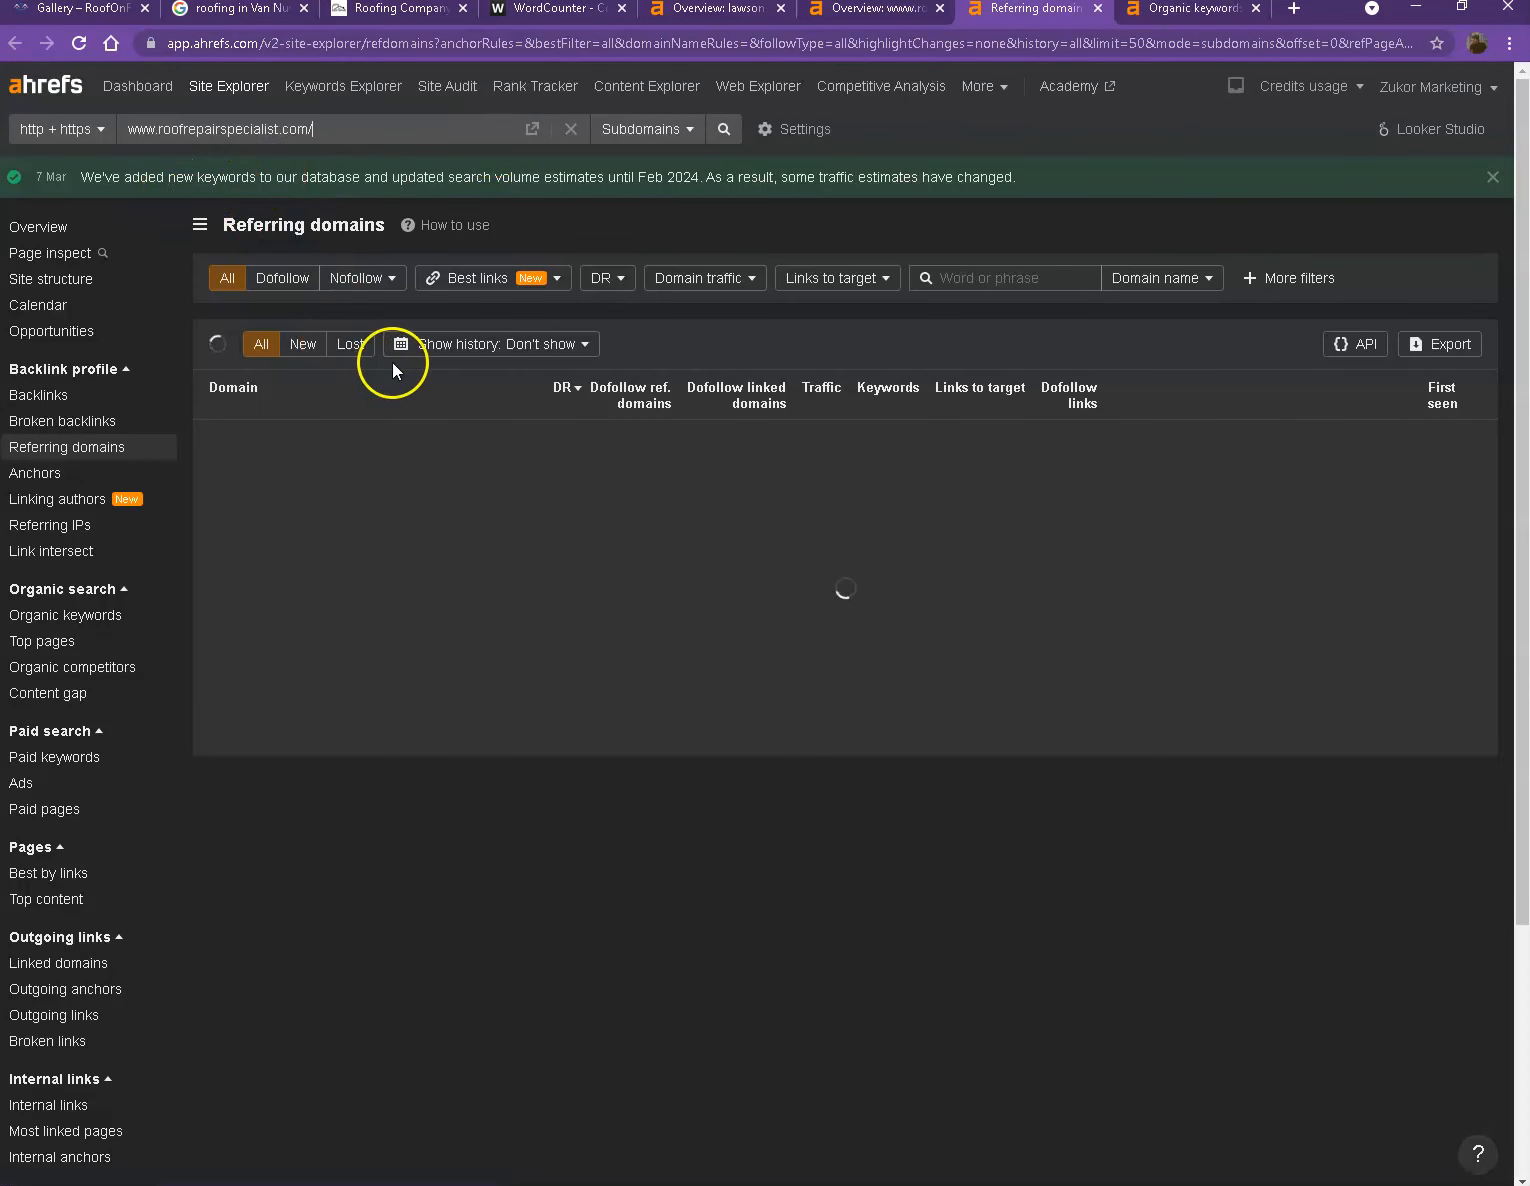
{"action": "scroll", "coordinate": [496, 485], "scroll_direction": "down", "scroll_amount": 9}
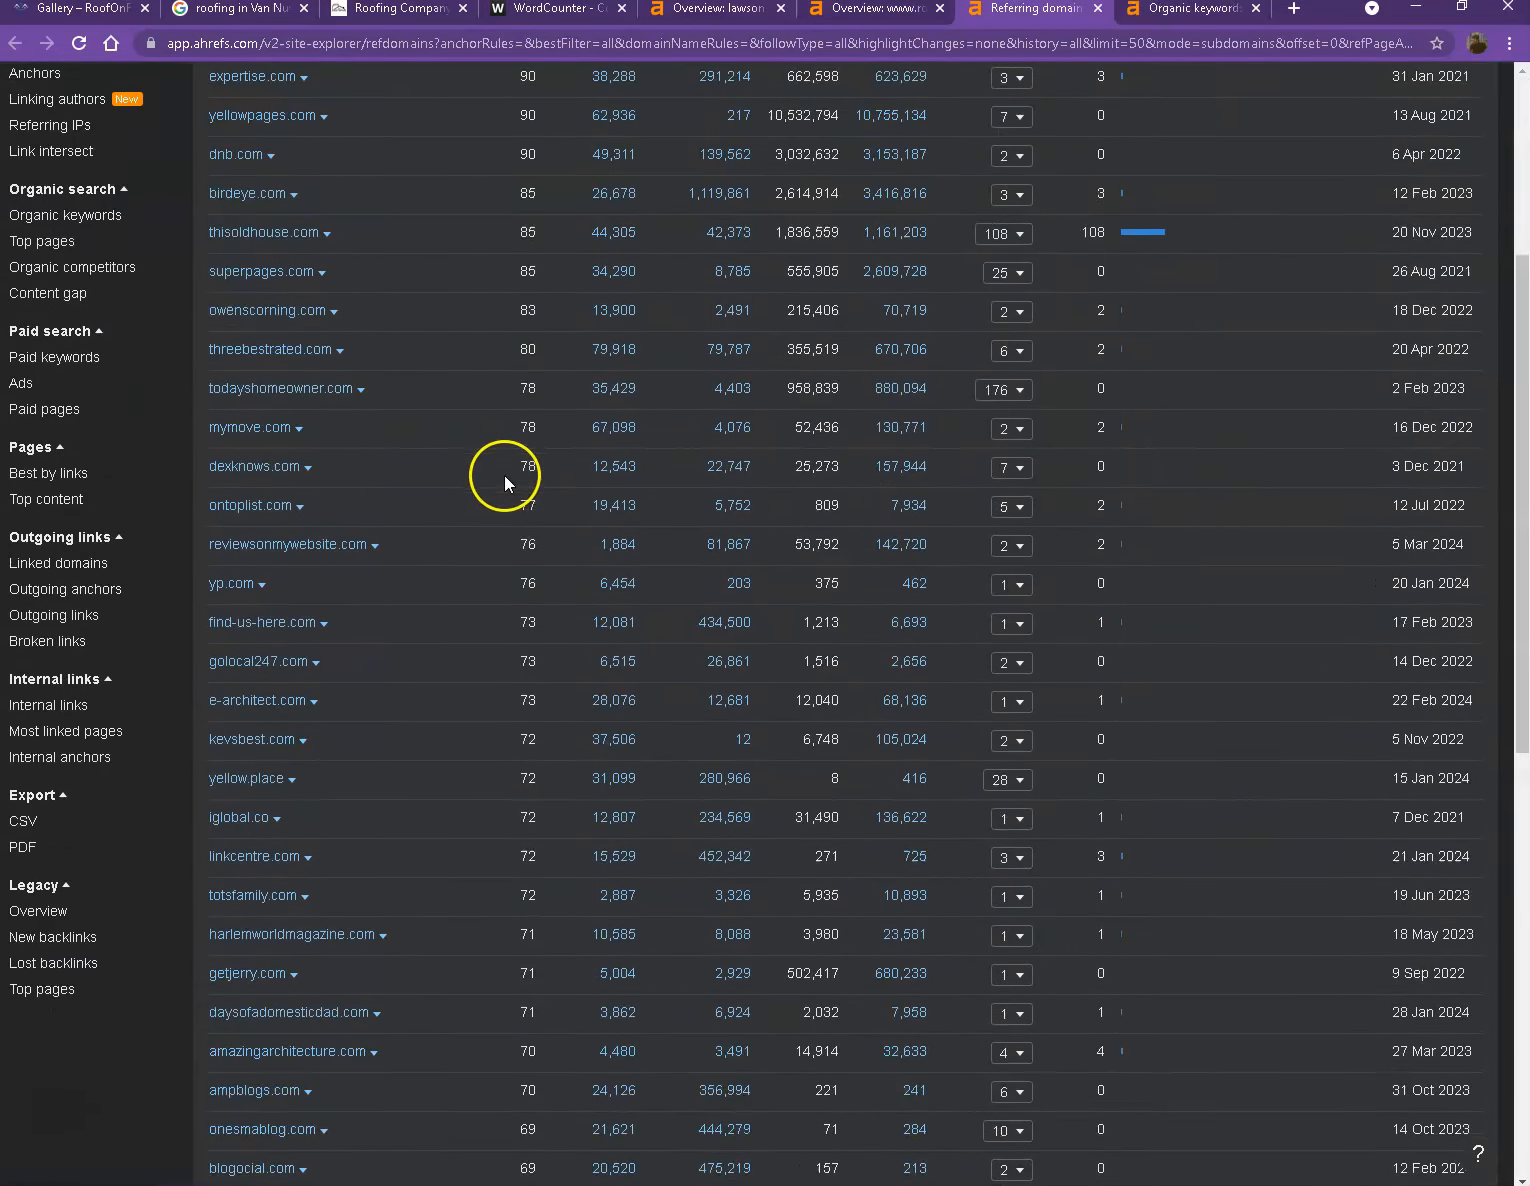
{"action": "scroll", "coordinate": [504, 469], "scroll_direction": "down", "scroll_amount": 5}
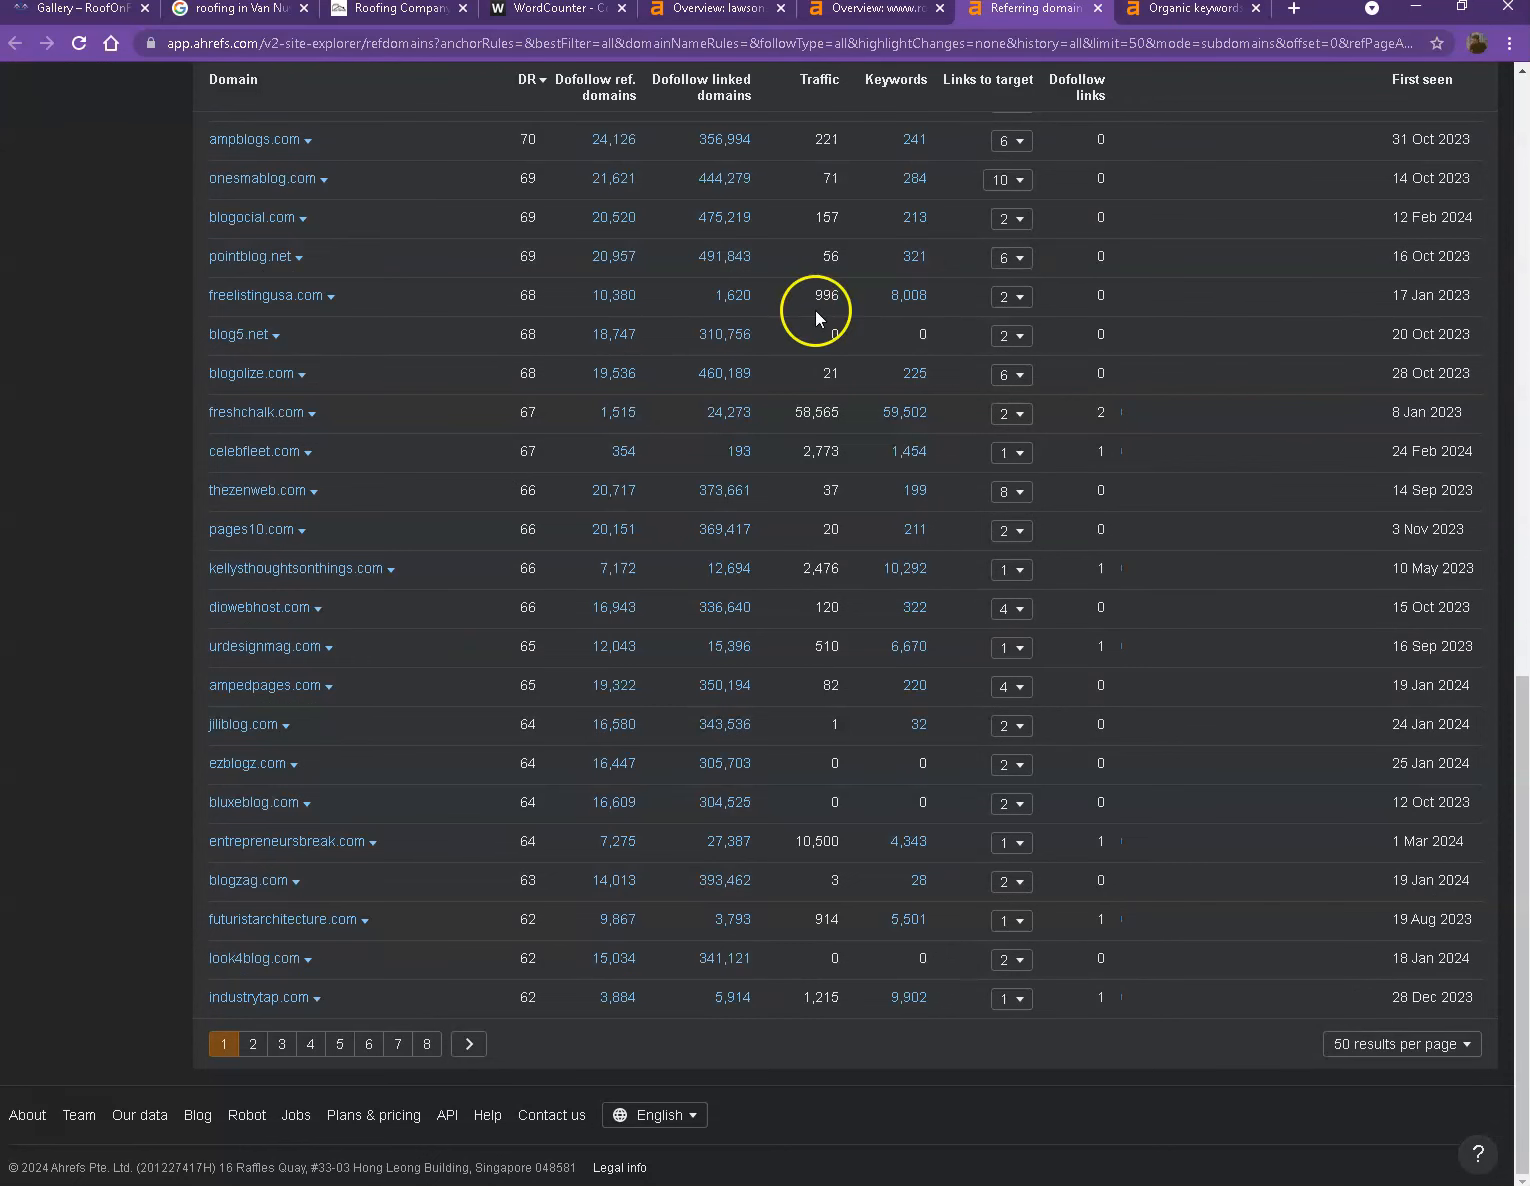
Step: Examine the competitor's US organic keywords report for search volume, keyword difficulty, traffic, ranking position and ranking URL
{"action": "left_click", "coordinate": [1188, 11]}
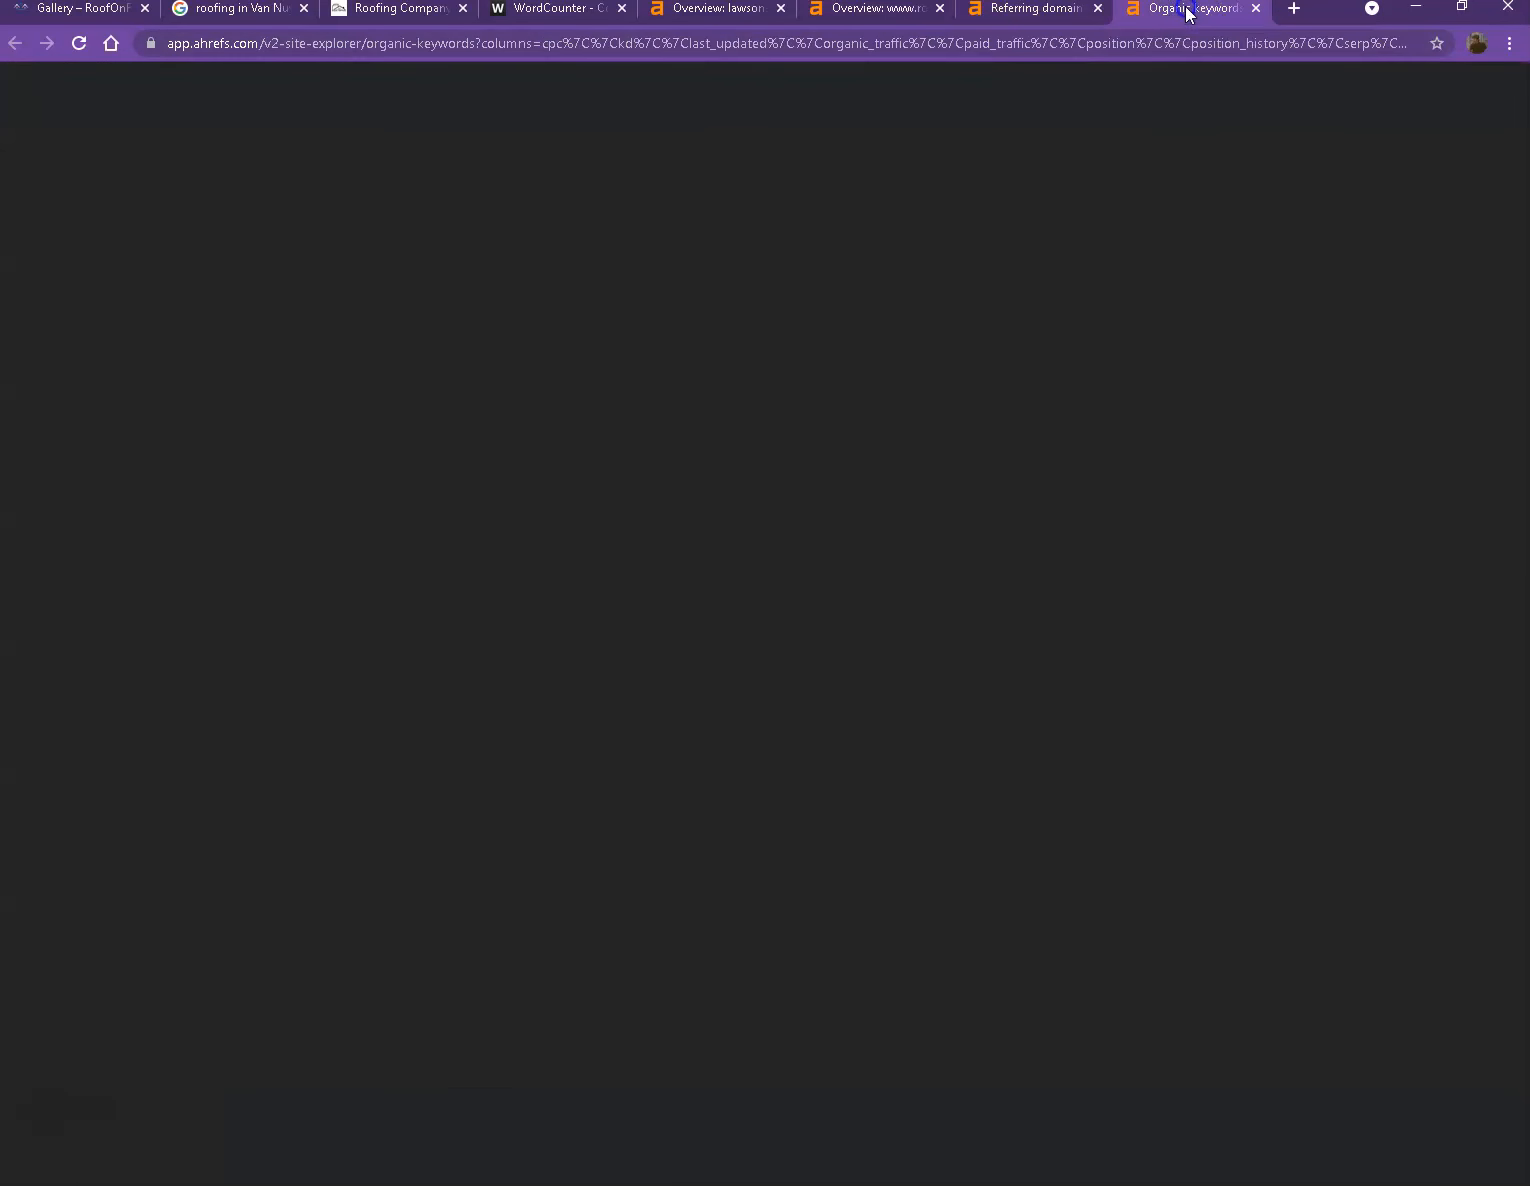
{"action": "scroll", "coordinate": [429, 427], "scroll_direction": "down", "scroll_amount": 8}
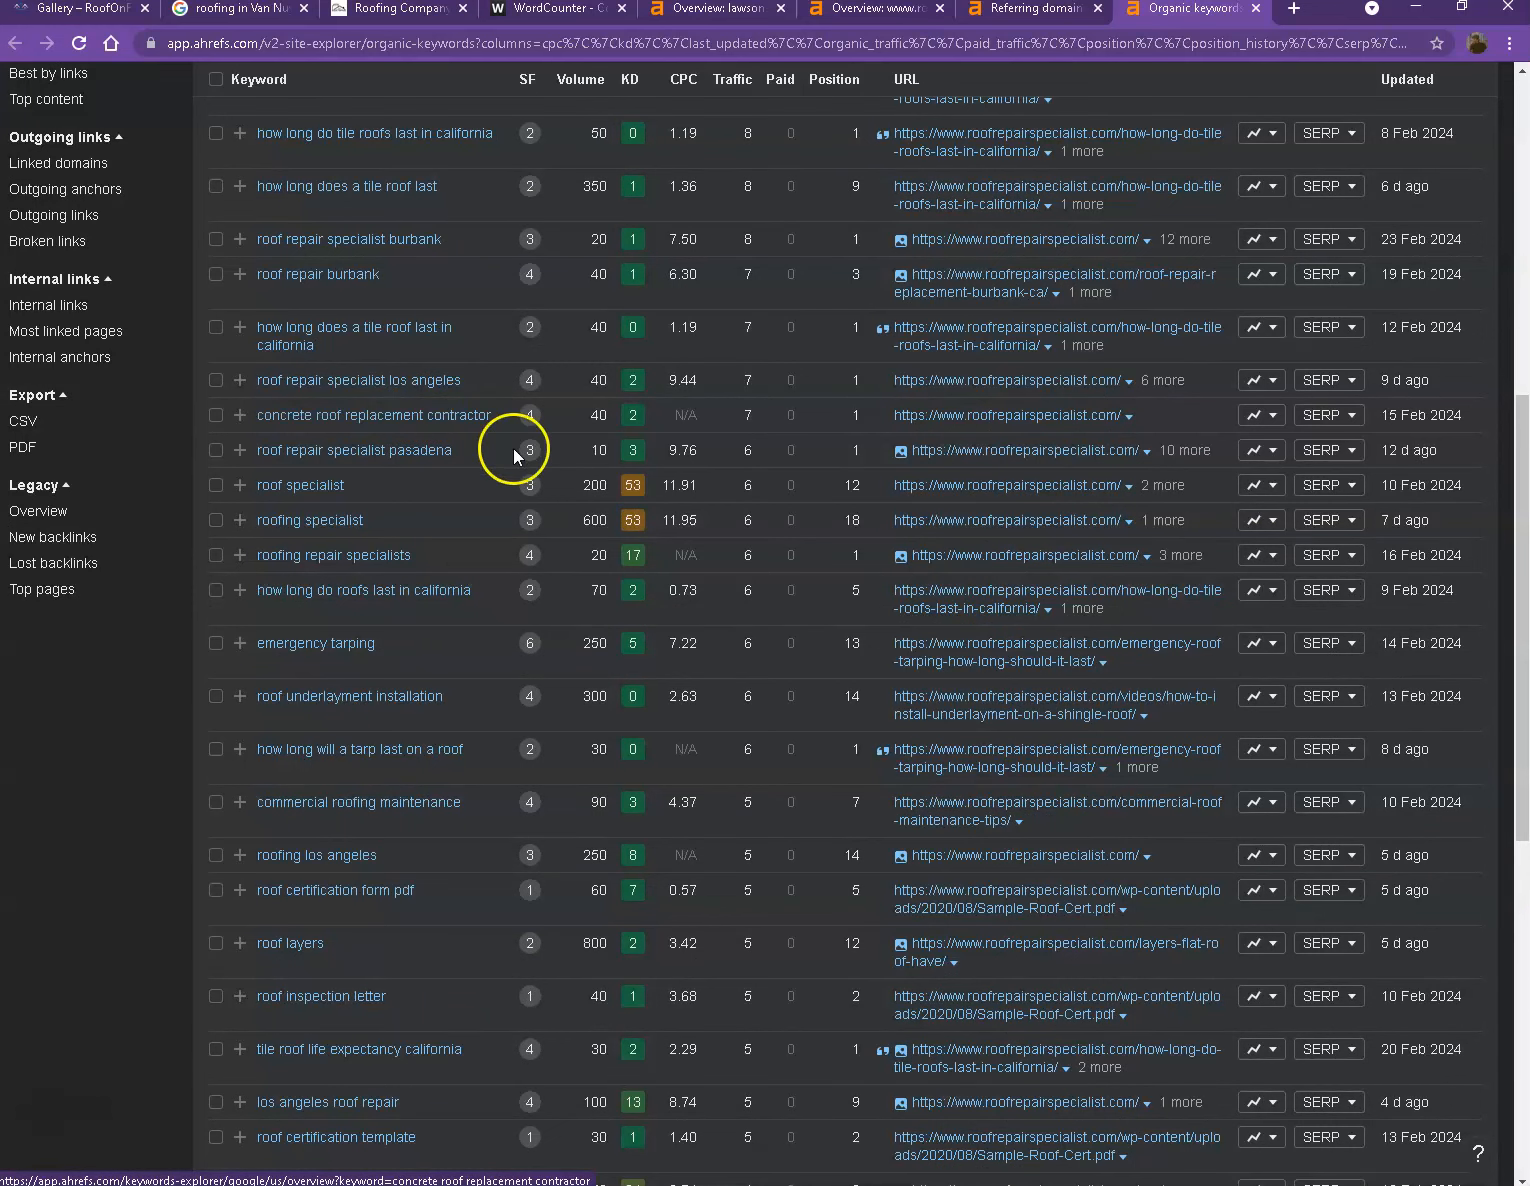
{"action": "scroll", "coordinate": [633, 499], "scroll_direction": "up", "scroll_amount": 8}
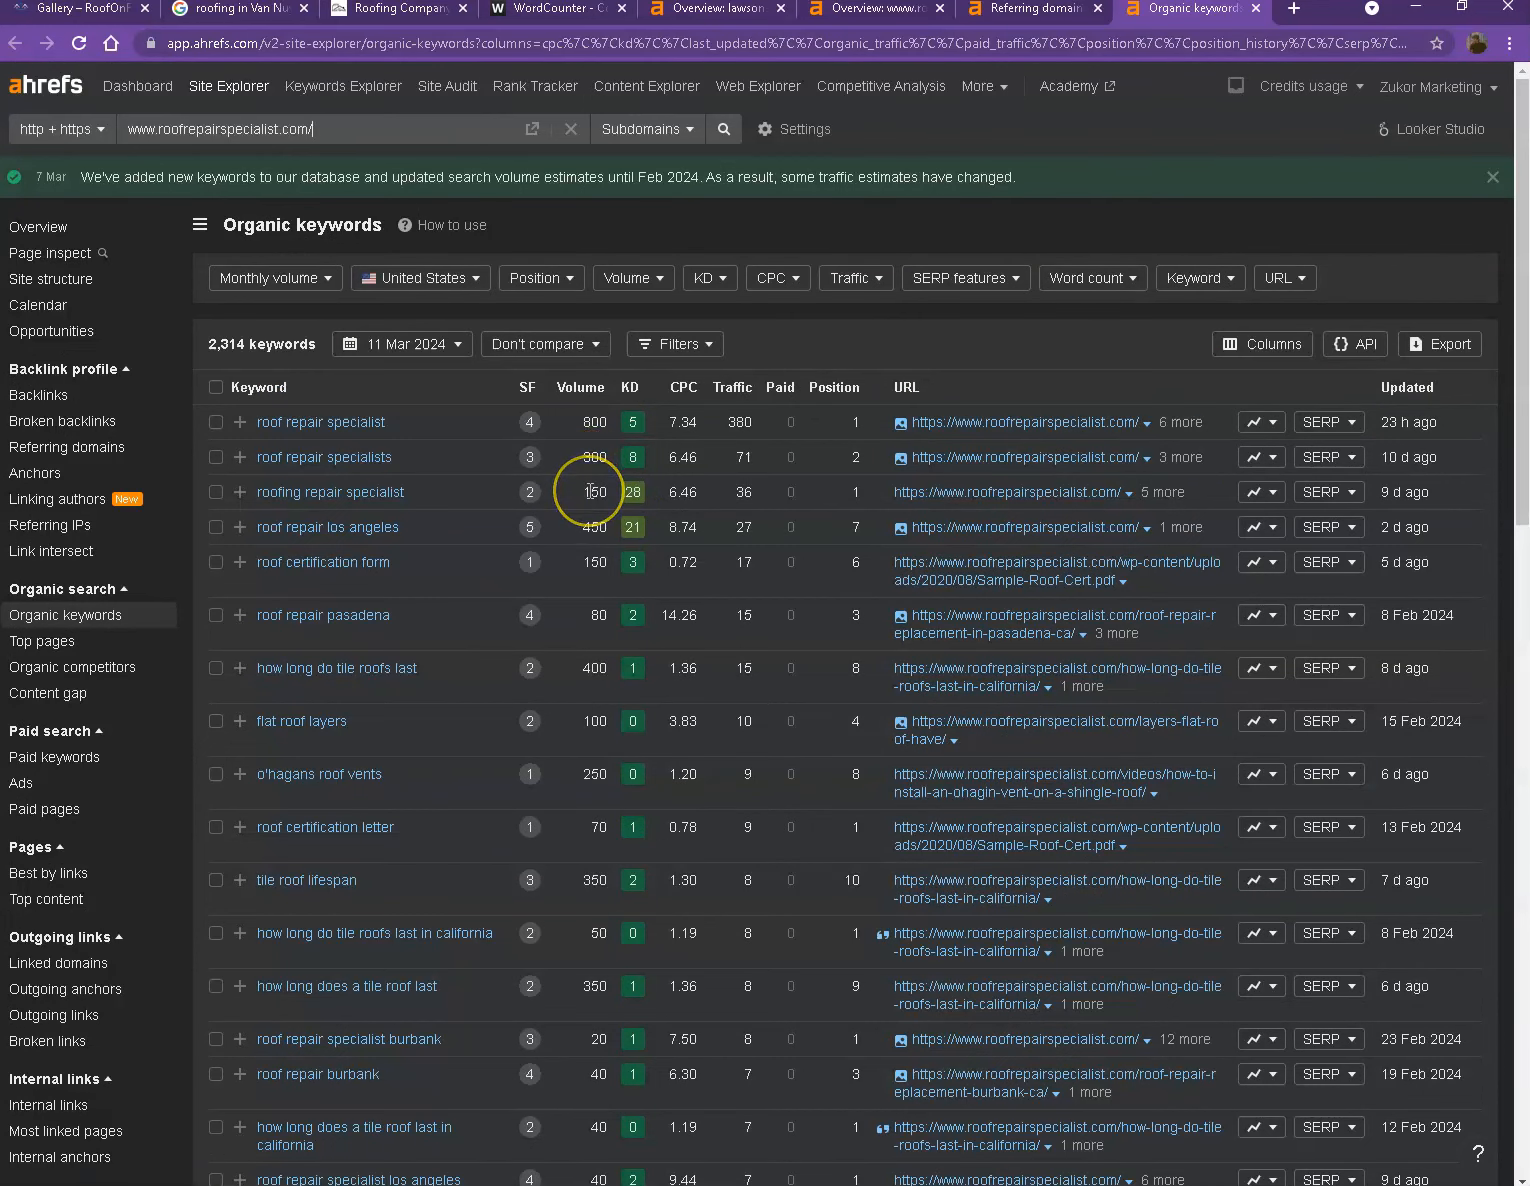
{"action": "scroll", "coordinate": [592, 487], "scroll_direction": "down", "scroll_amount": 2}
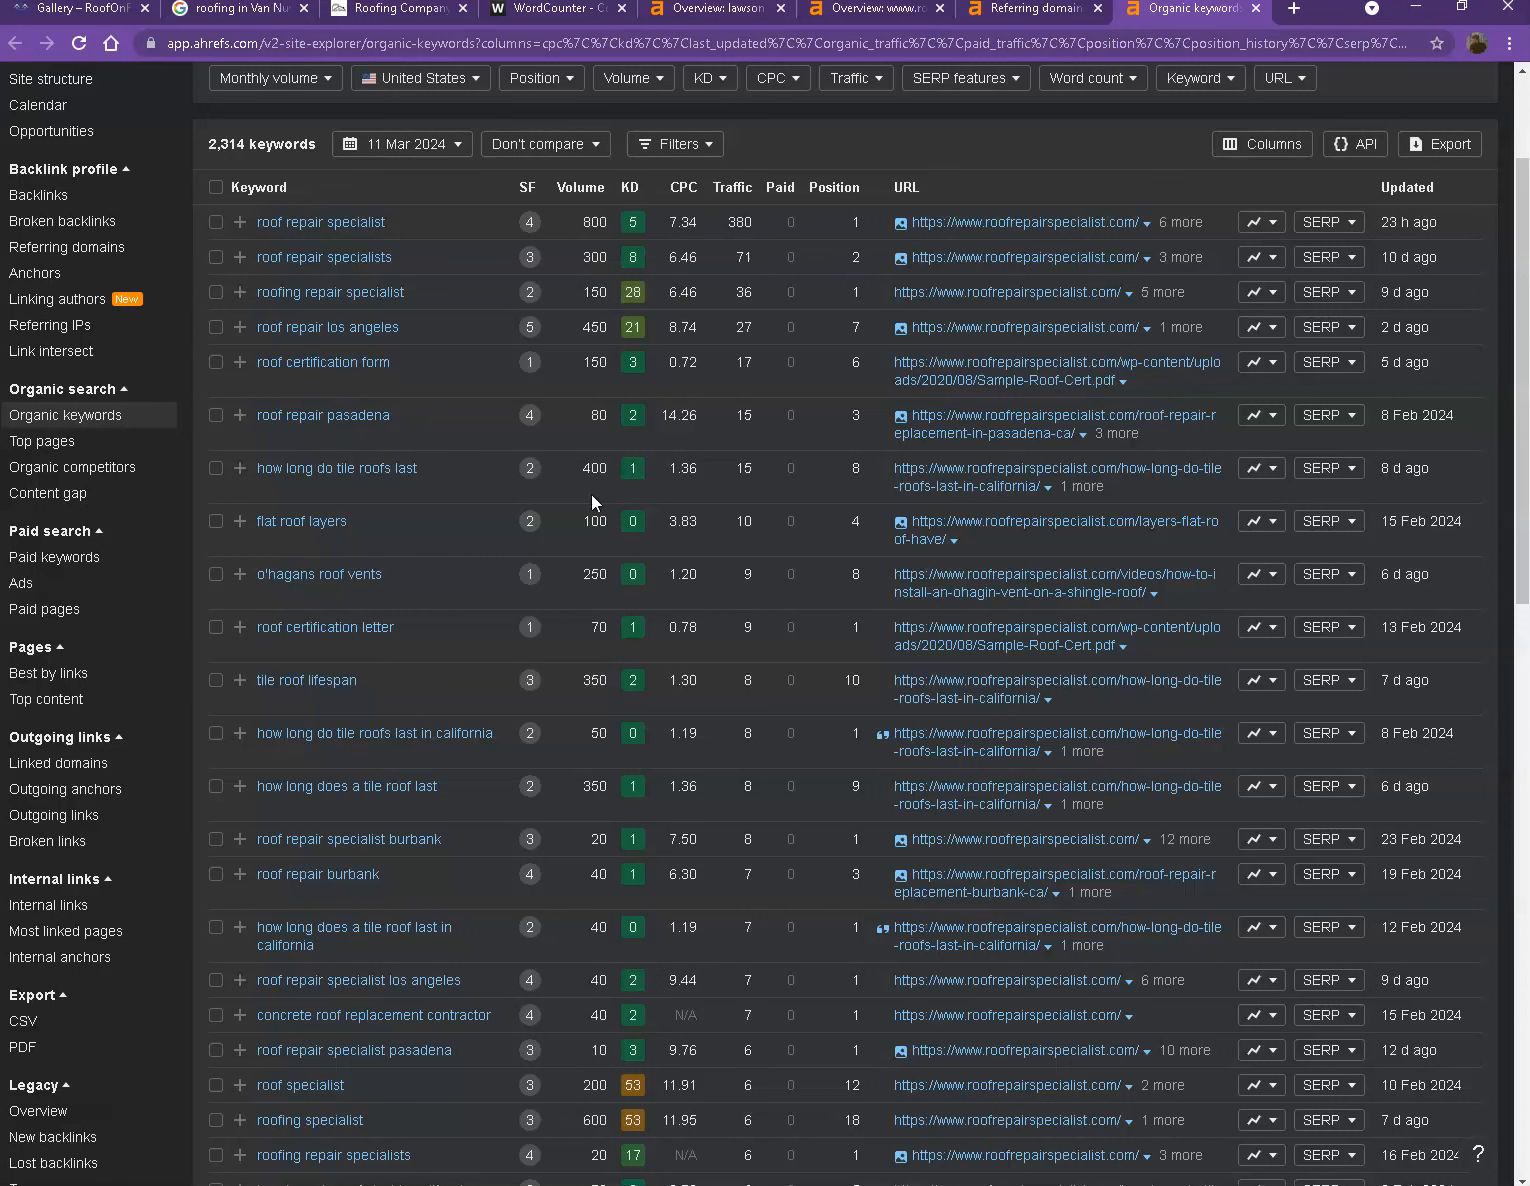
{"action": "scroll", "coordinate": [591, 500], "scroll_direction": "down", "scroll_amount": 2}
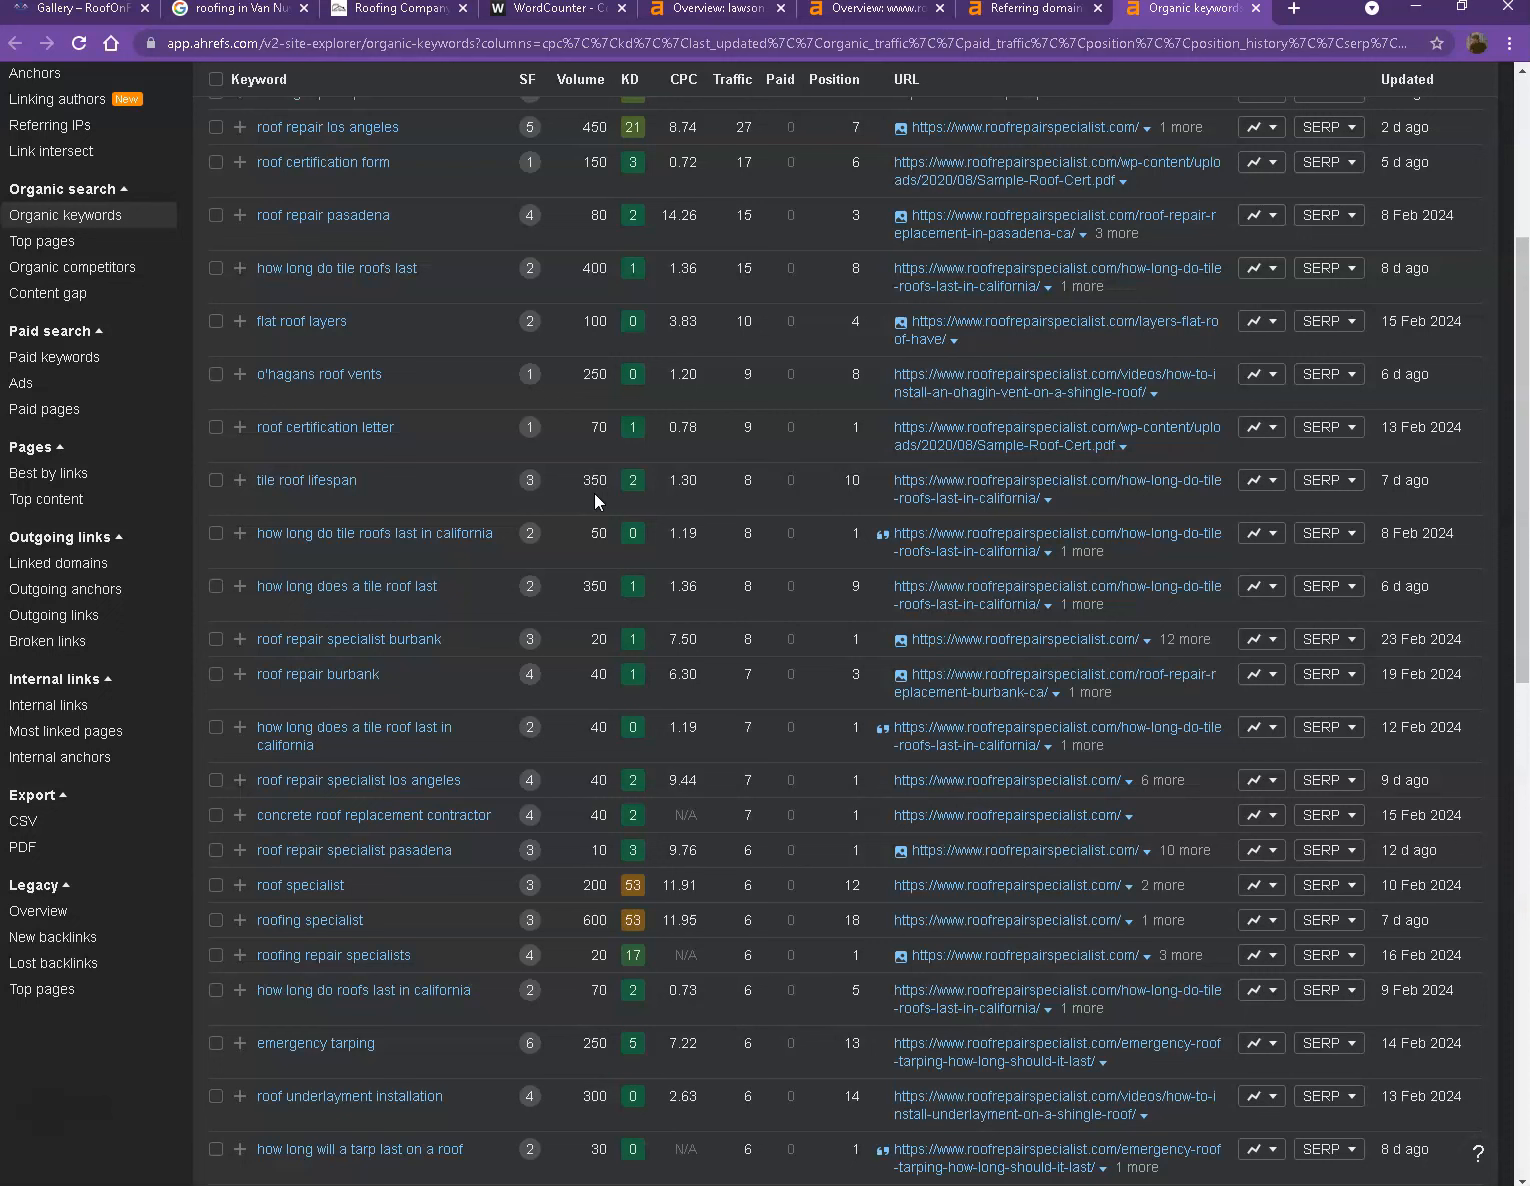
Step: Return to the Lawsons Roofing gallery page, check the link options of the first photo and look through the image grid
{"action": "left_click", "coordinate": [95, 12]}
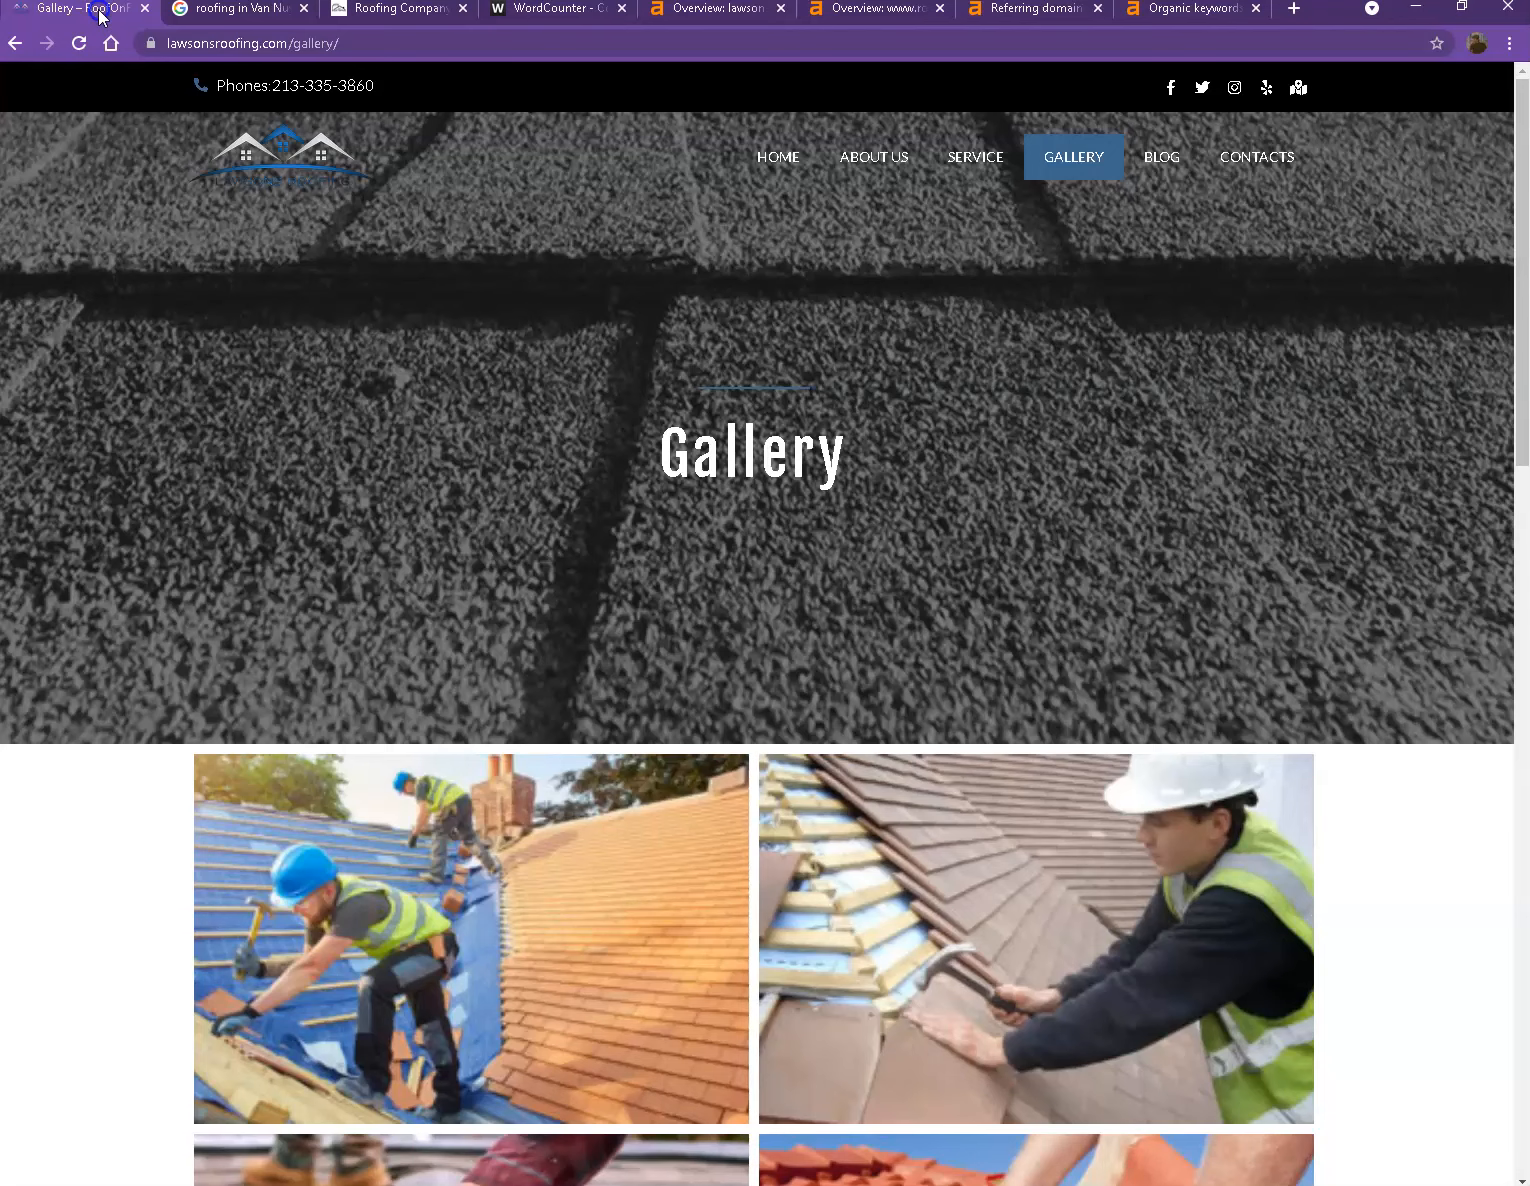
{"action": "scroll", "coordinate": [421, 439], "scroll_direction": "down", "scroll_amount": 4}
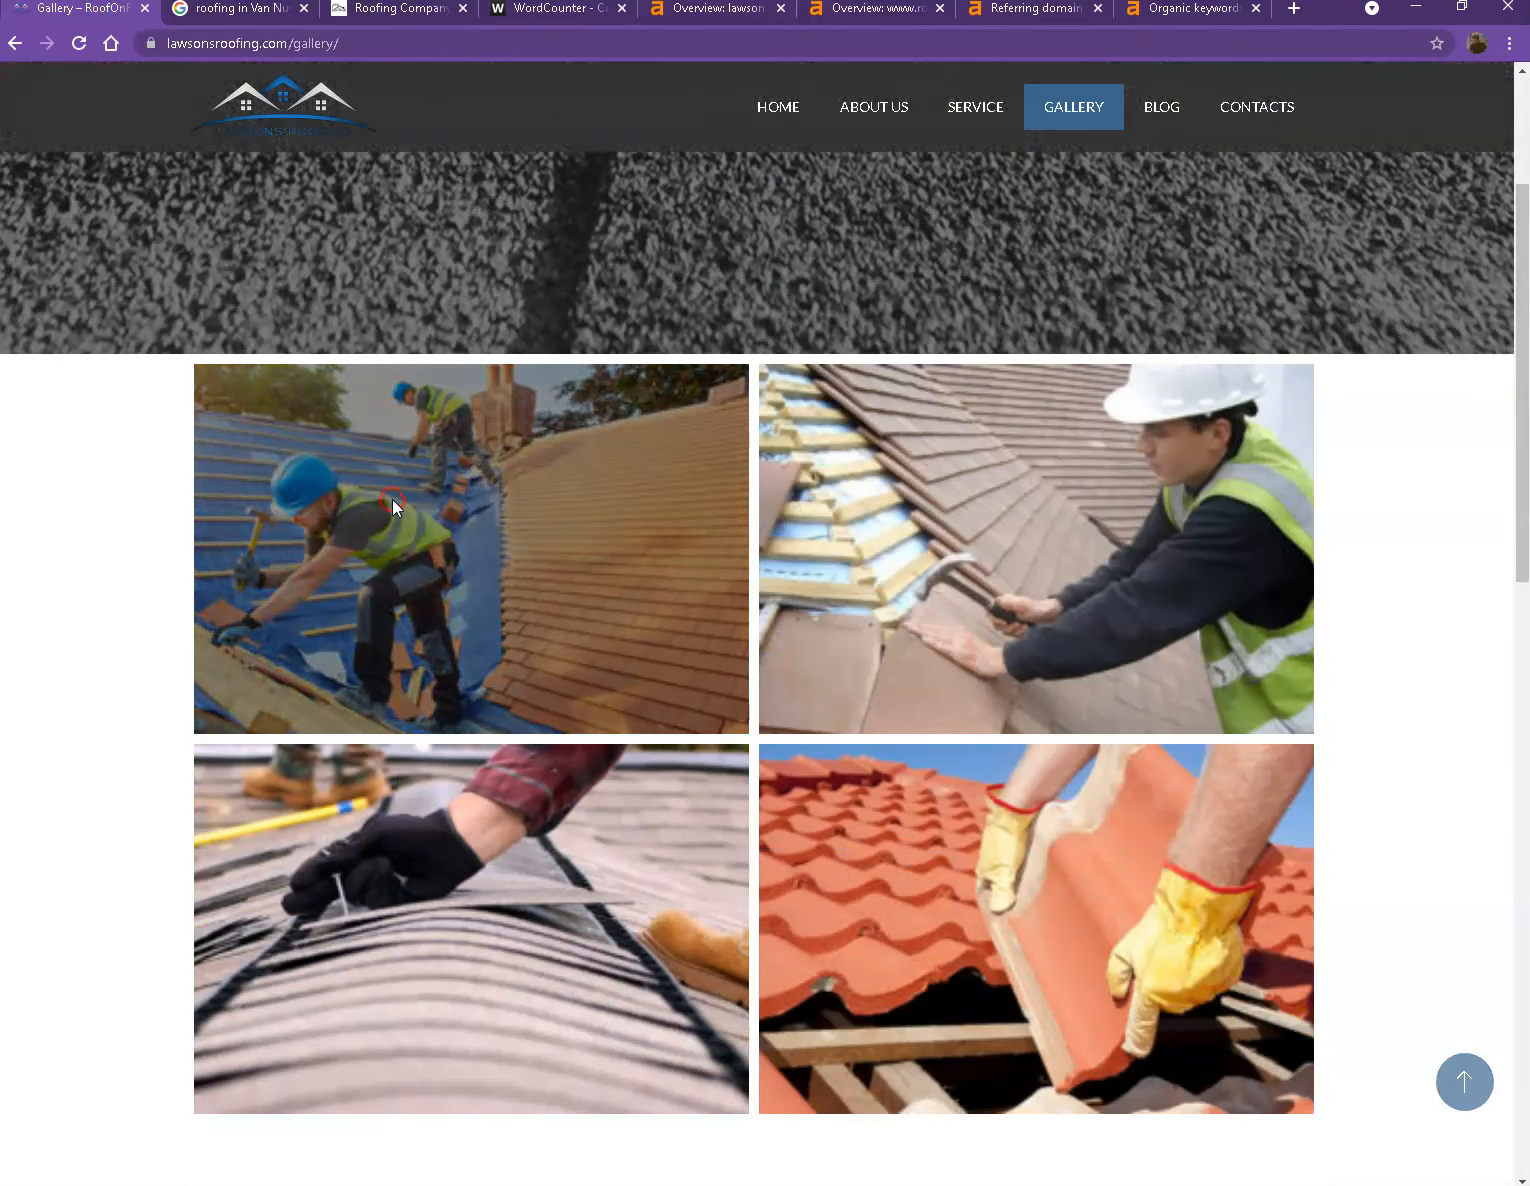
{"action": "right_click", "coordinate": [392, 499]}
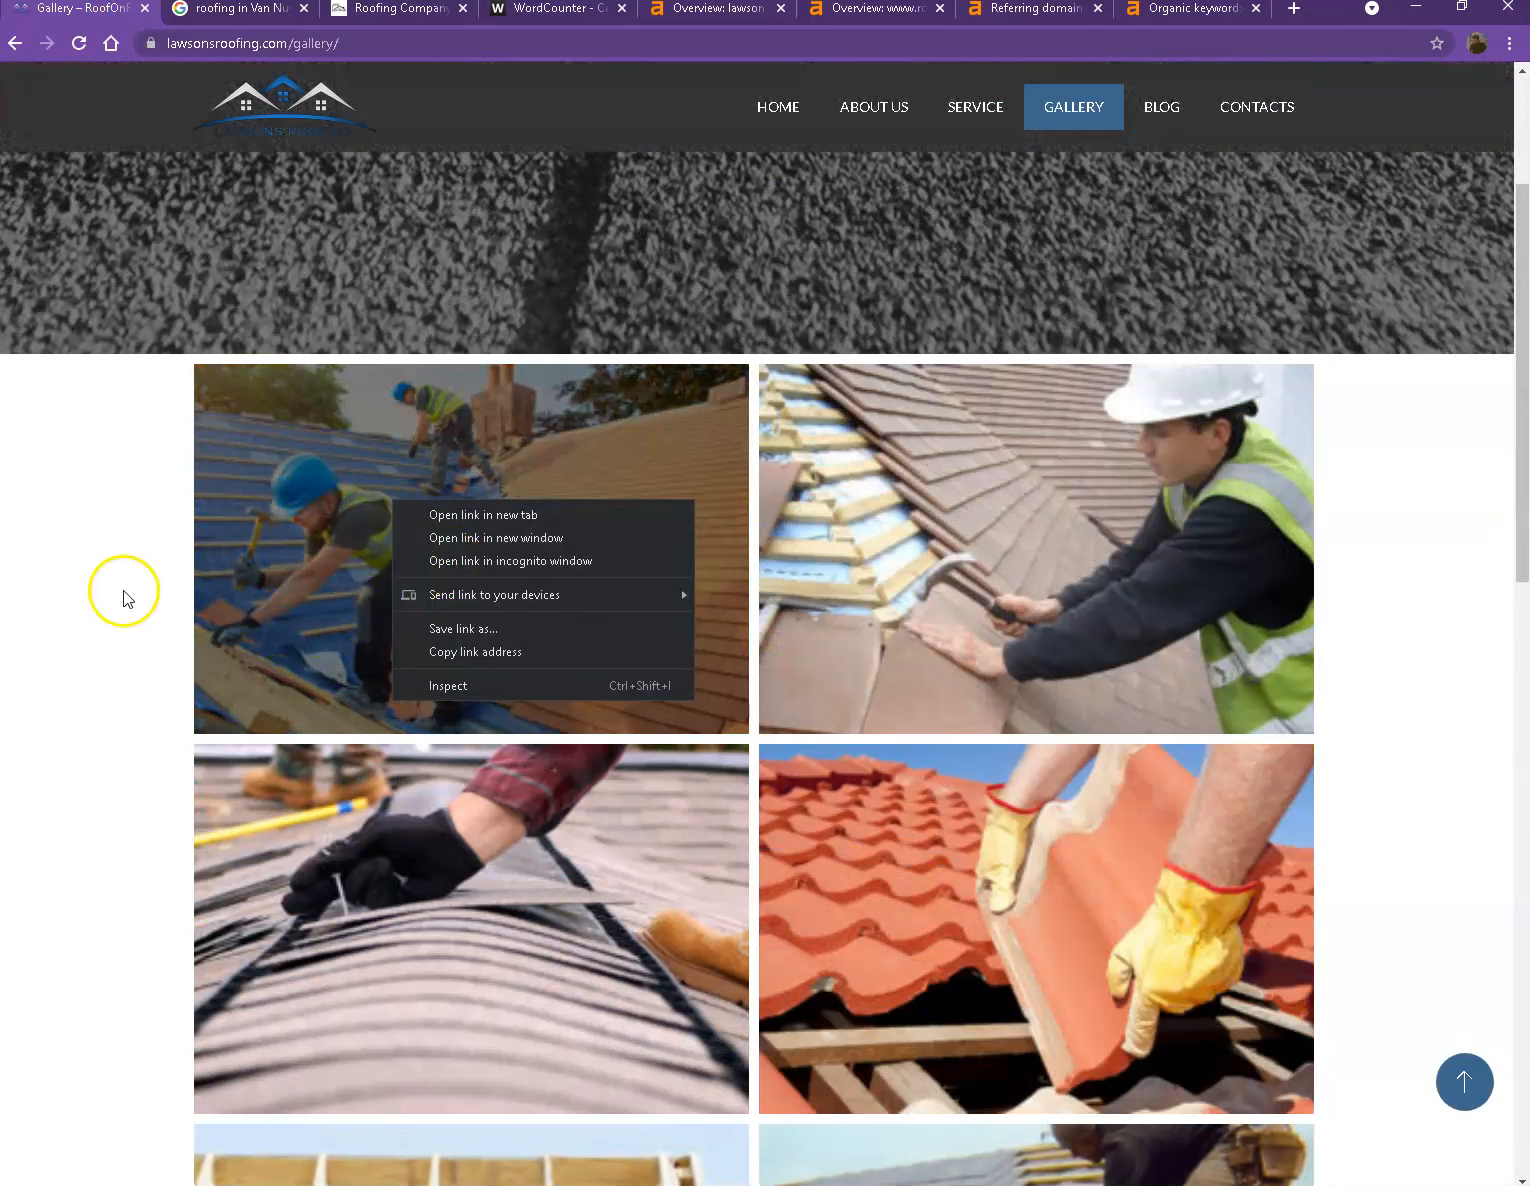
{"action": "left_click", "coordinate": [151, 603]}
{"action": "scroll", "coordinate": [101, 573], "scroll_direction": "down", "scroll_amount": 5}
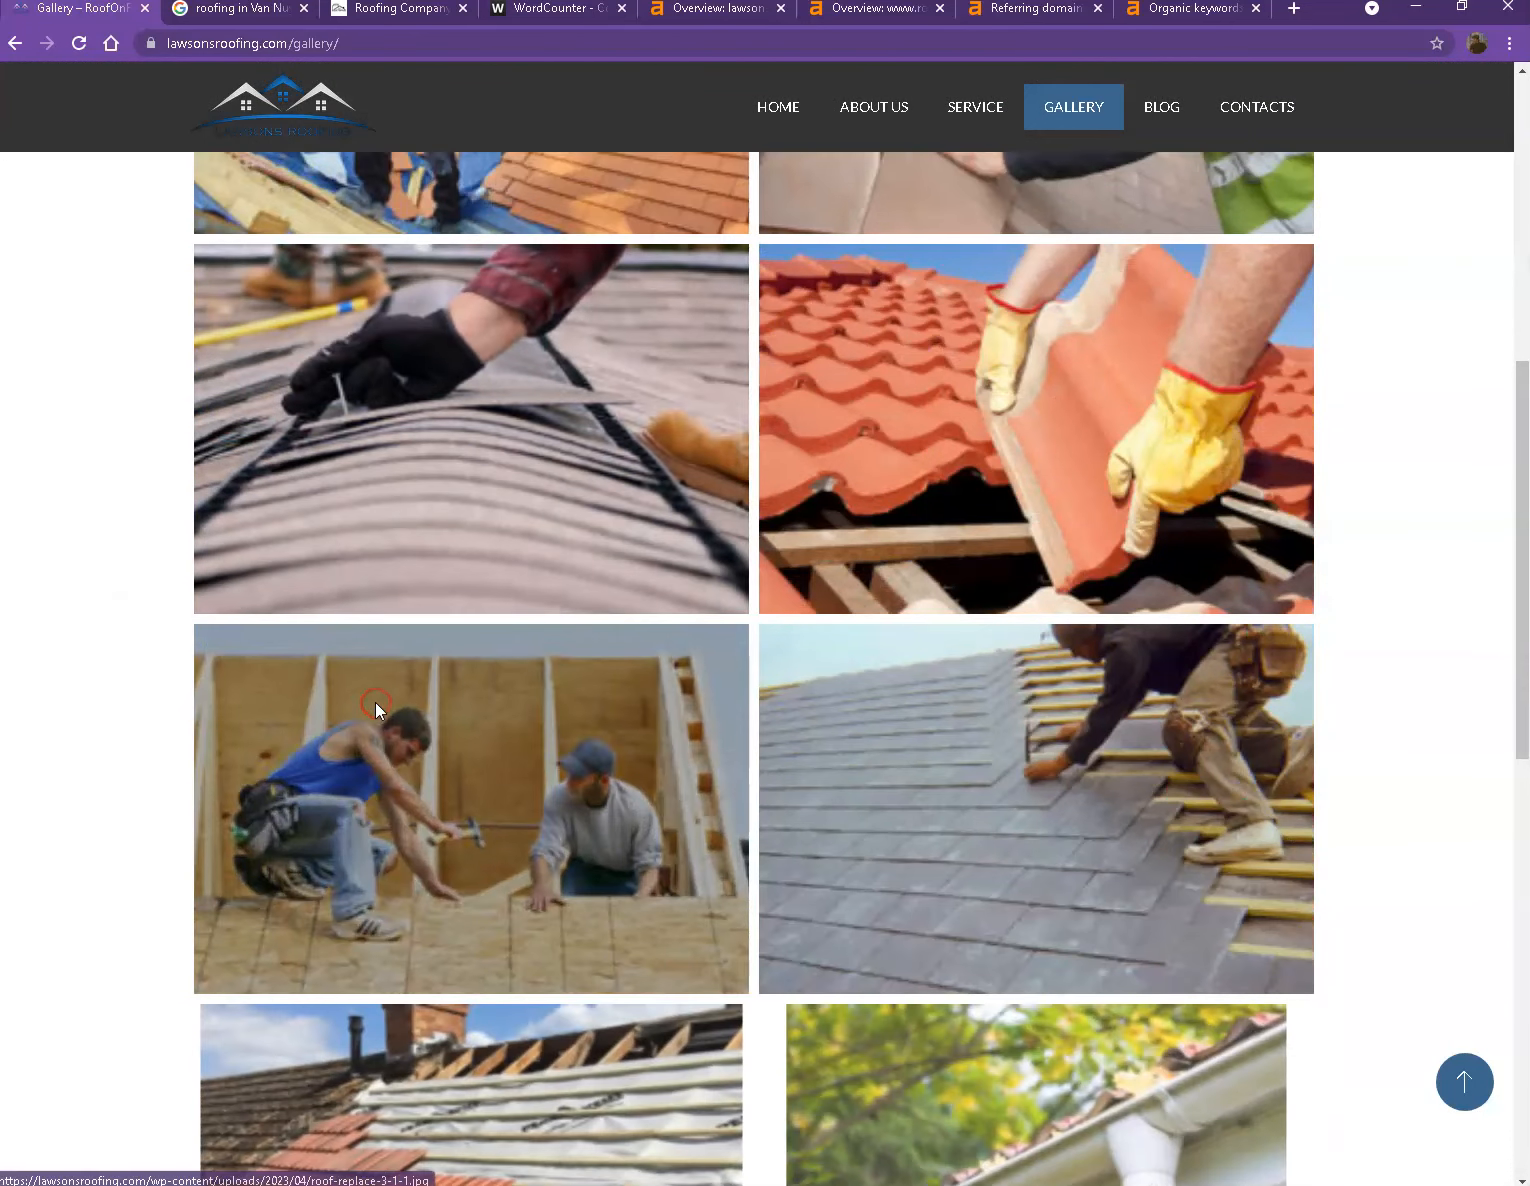
Step: Check the file names of the two third-row gallery photos through the save dialog, without saving either image
{"action": "right_click", "coordinate": [375, 701]}
{"action": "left_click", "coordinate": [465, 836]}
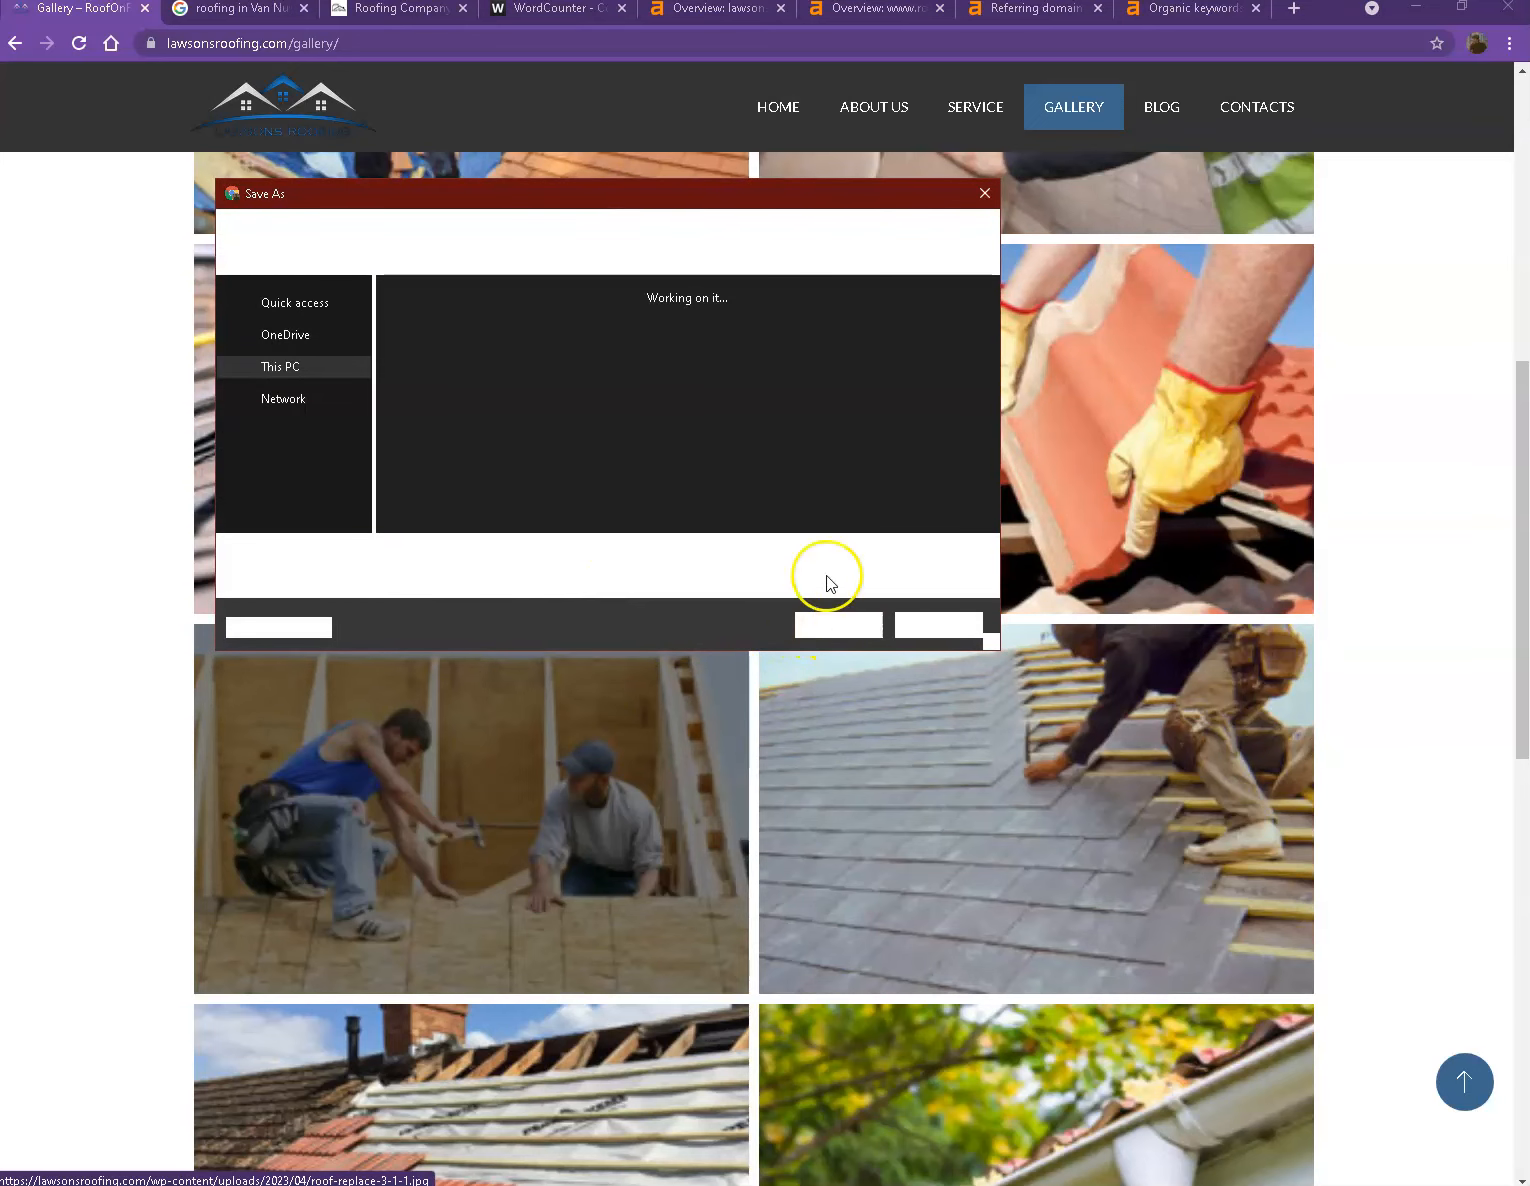
{"action": "left_click", "coordinate": [940, 621]}
{"action": "right_click", "coordinate": [872, 702]}
{"action": "left_click", "coordinate": [951, 835]}
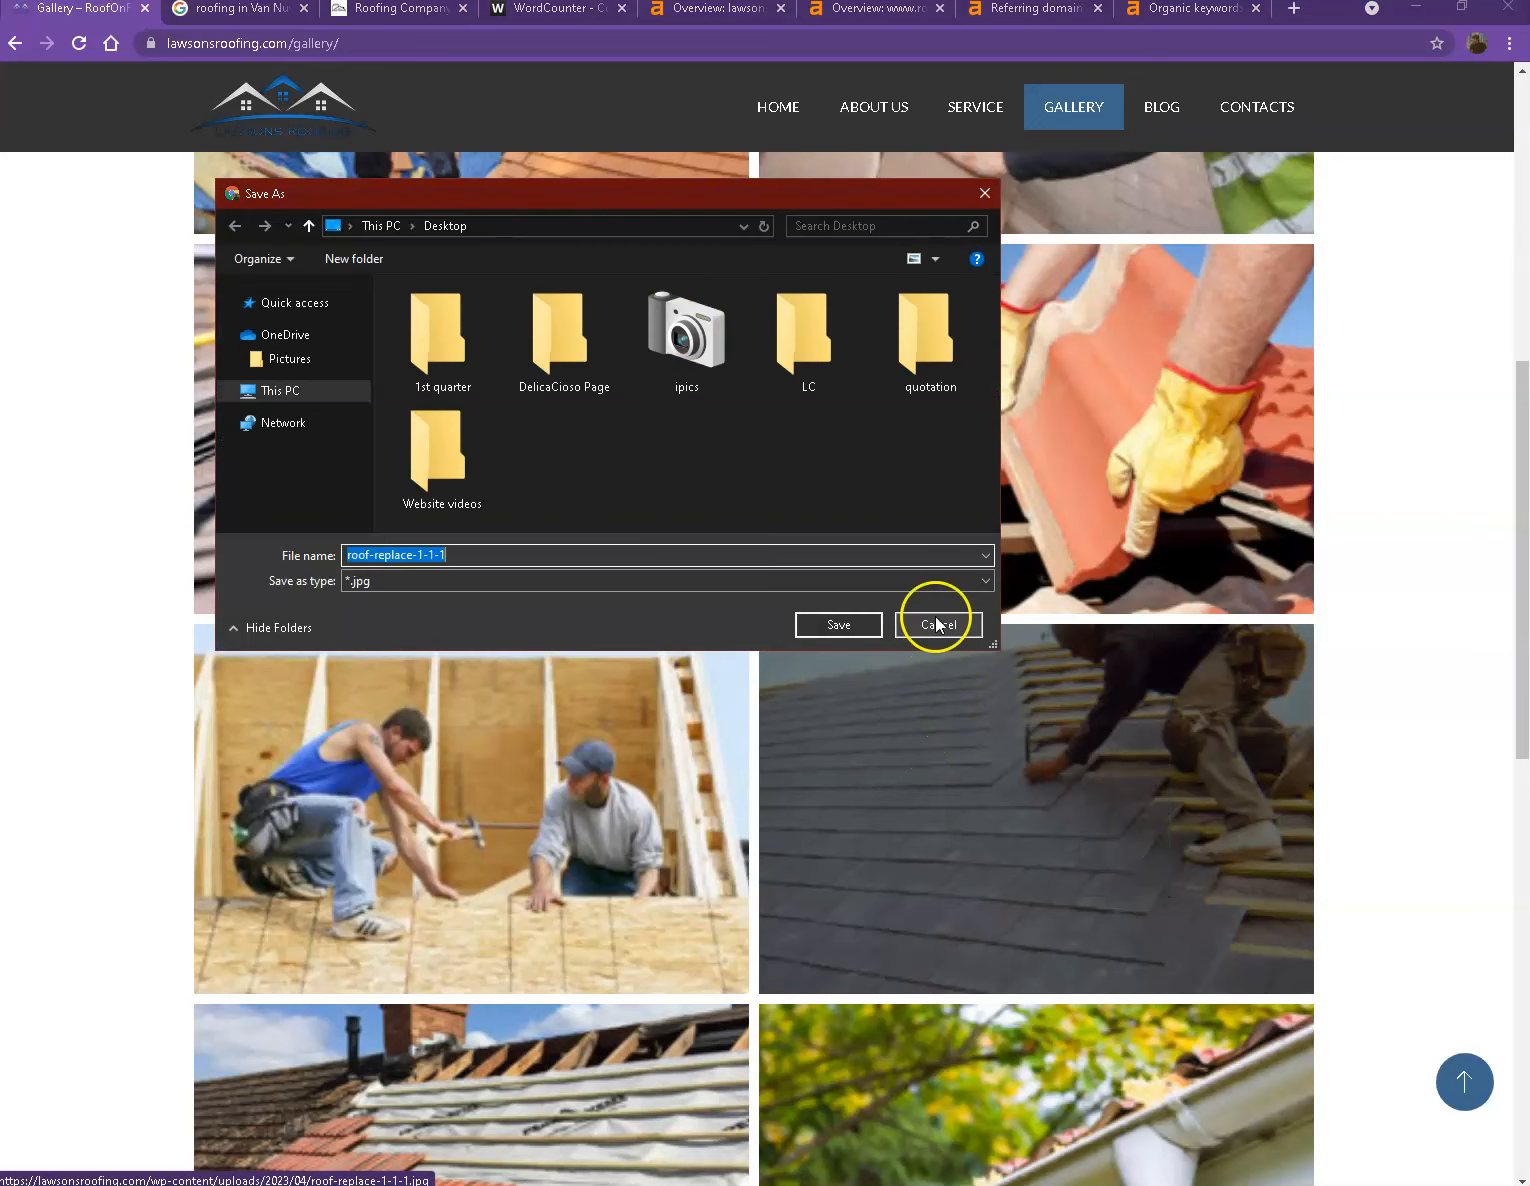
{"action": "left_click", "coordinate": [934, 627]}
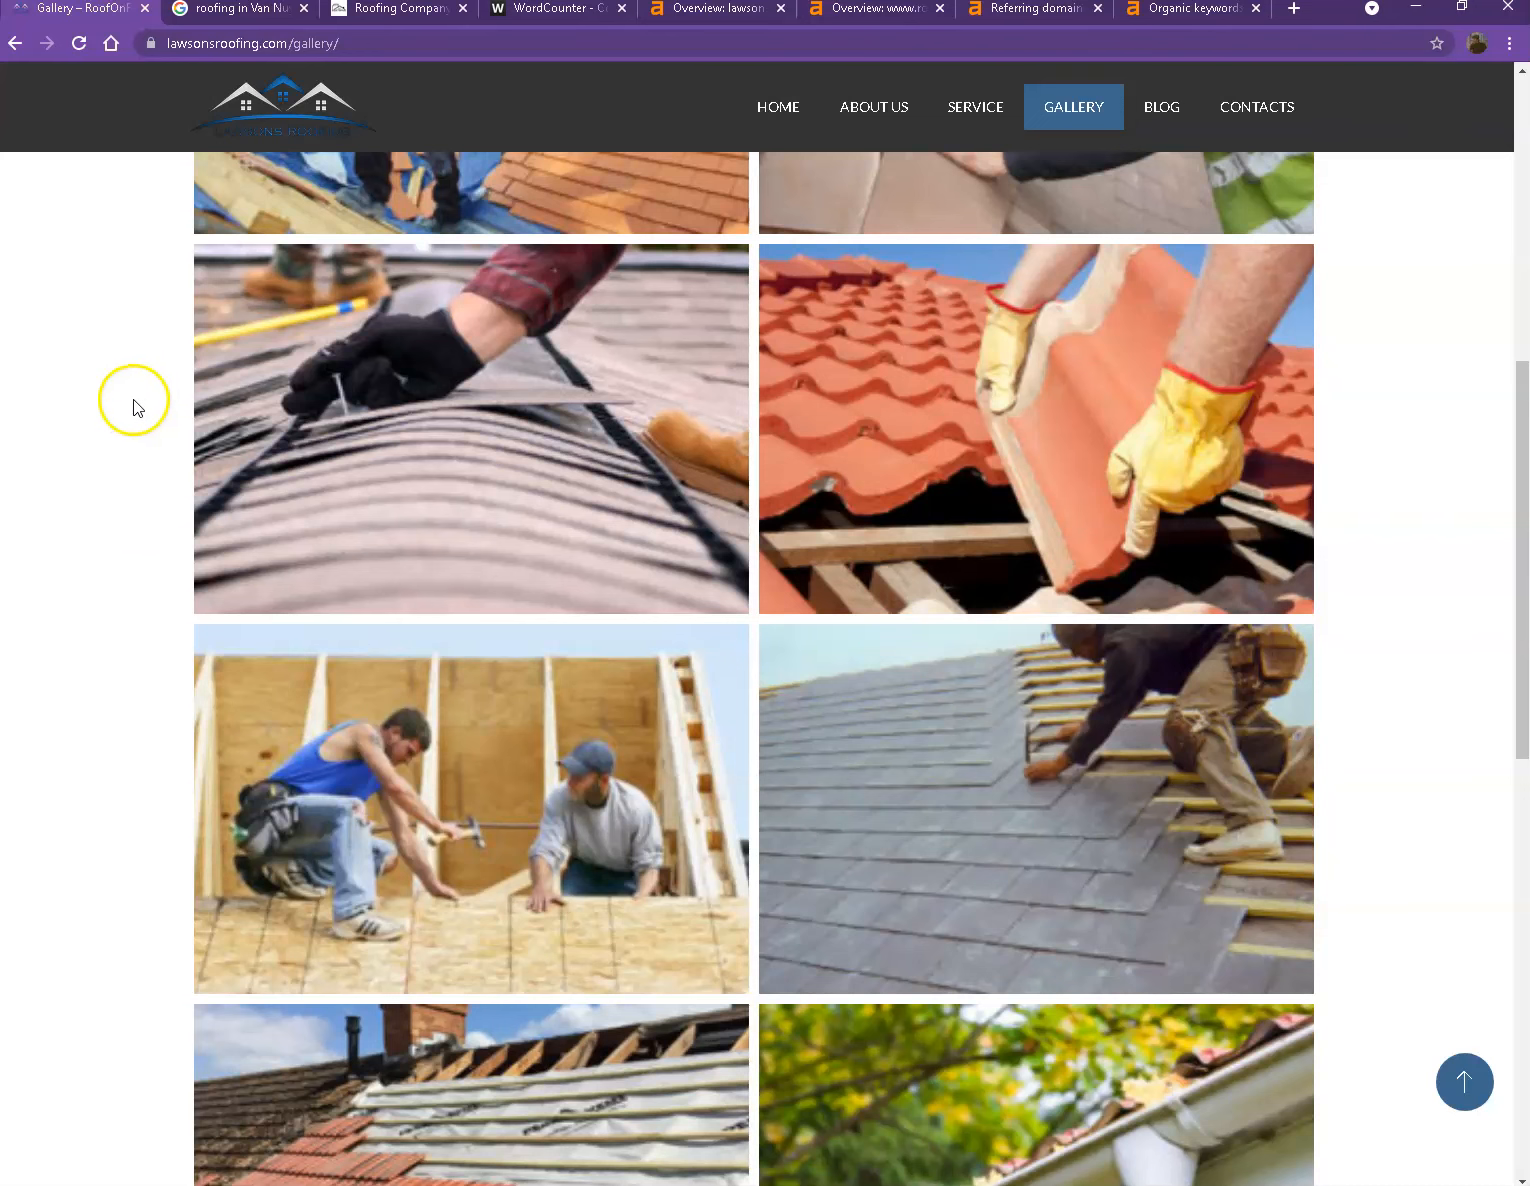
Step: Open the Lawsons Roofing homepage from the gallery and examine its main banner heading and services section
{"action": "scroll", "coordinate": [712, 223], "scroll_direction": "up", "scroll_amount": 3}
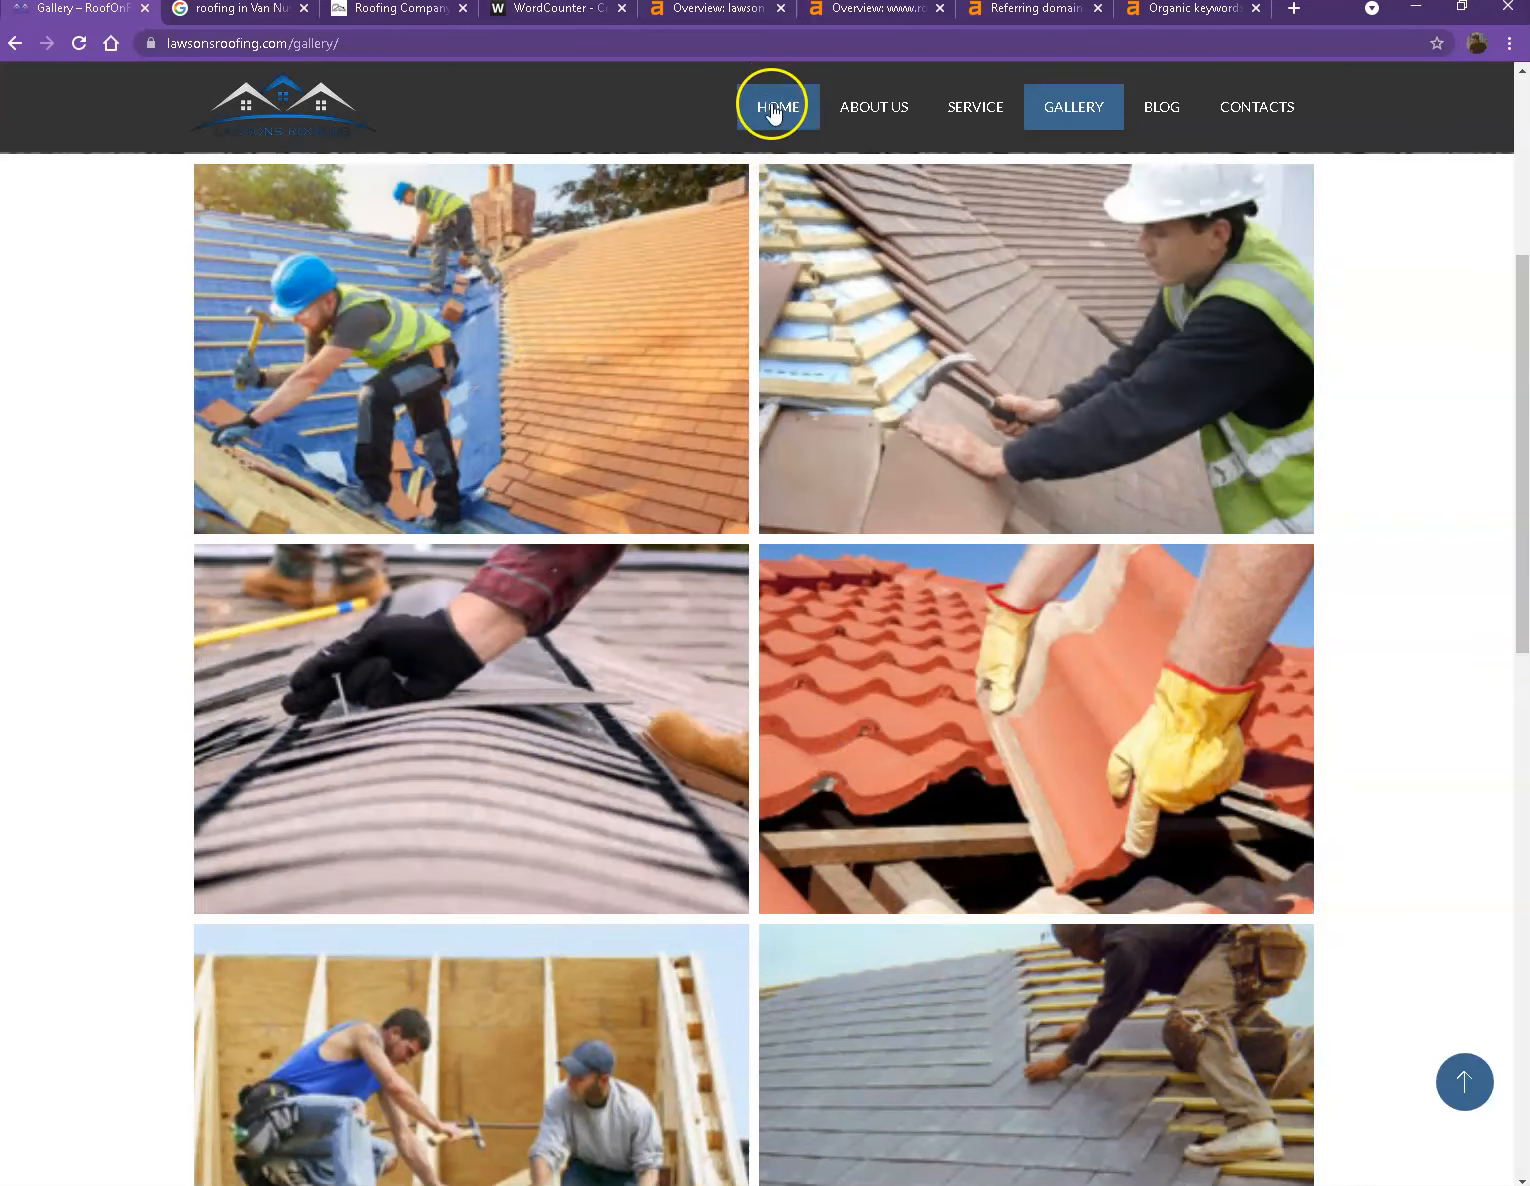
{"action": "left_click", "coordinate": [778, 107]}
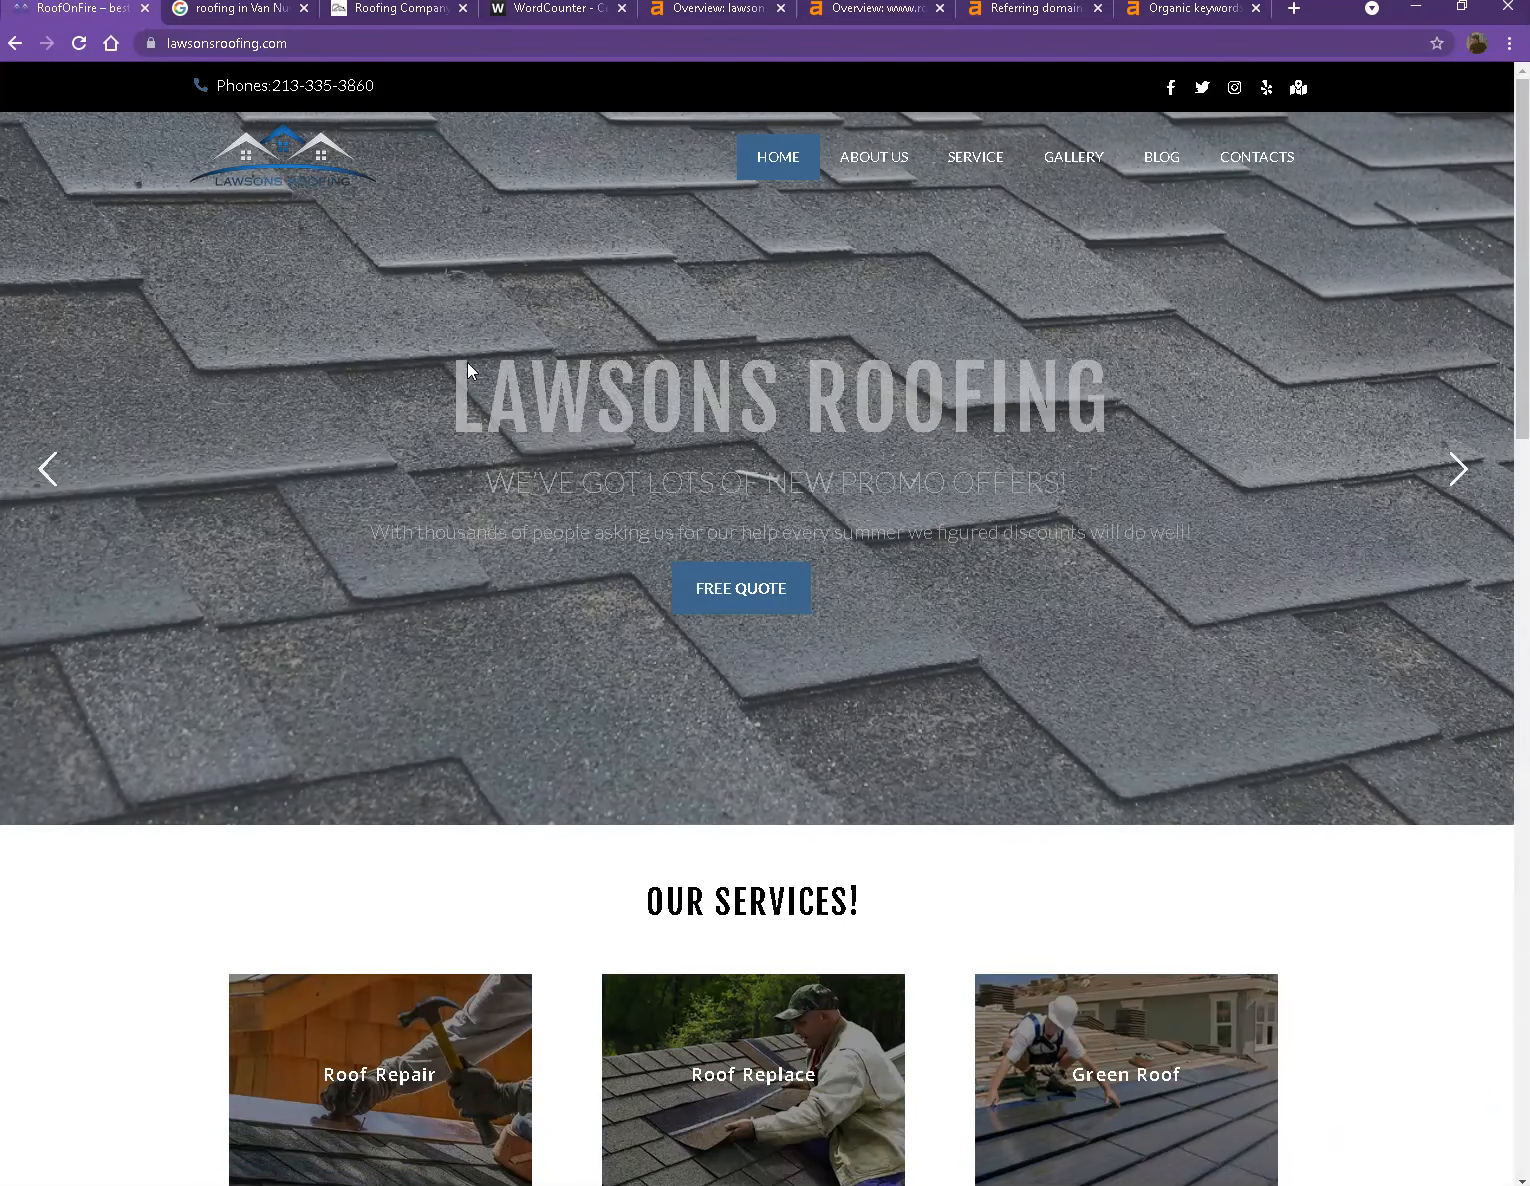
{"action": "left_click", "coordinate": [462, 378]}
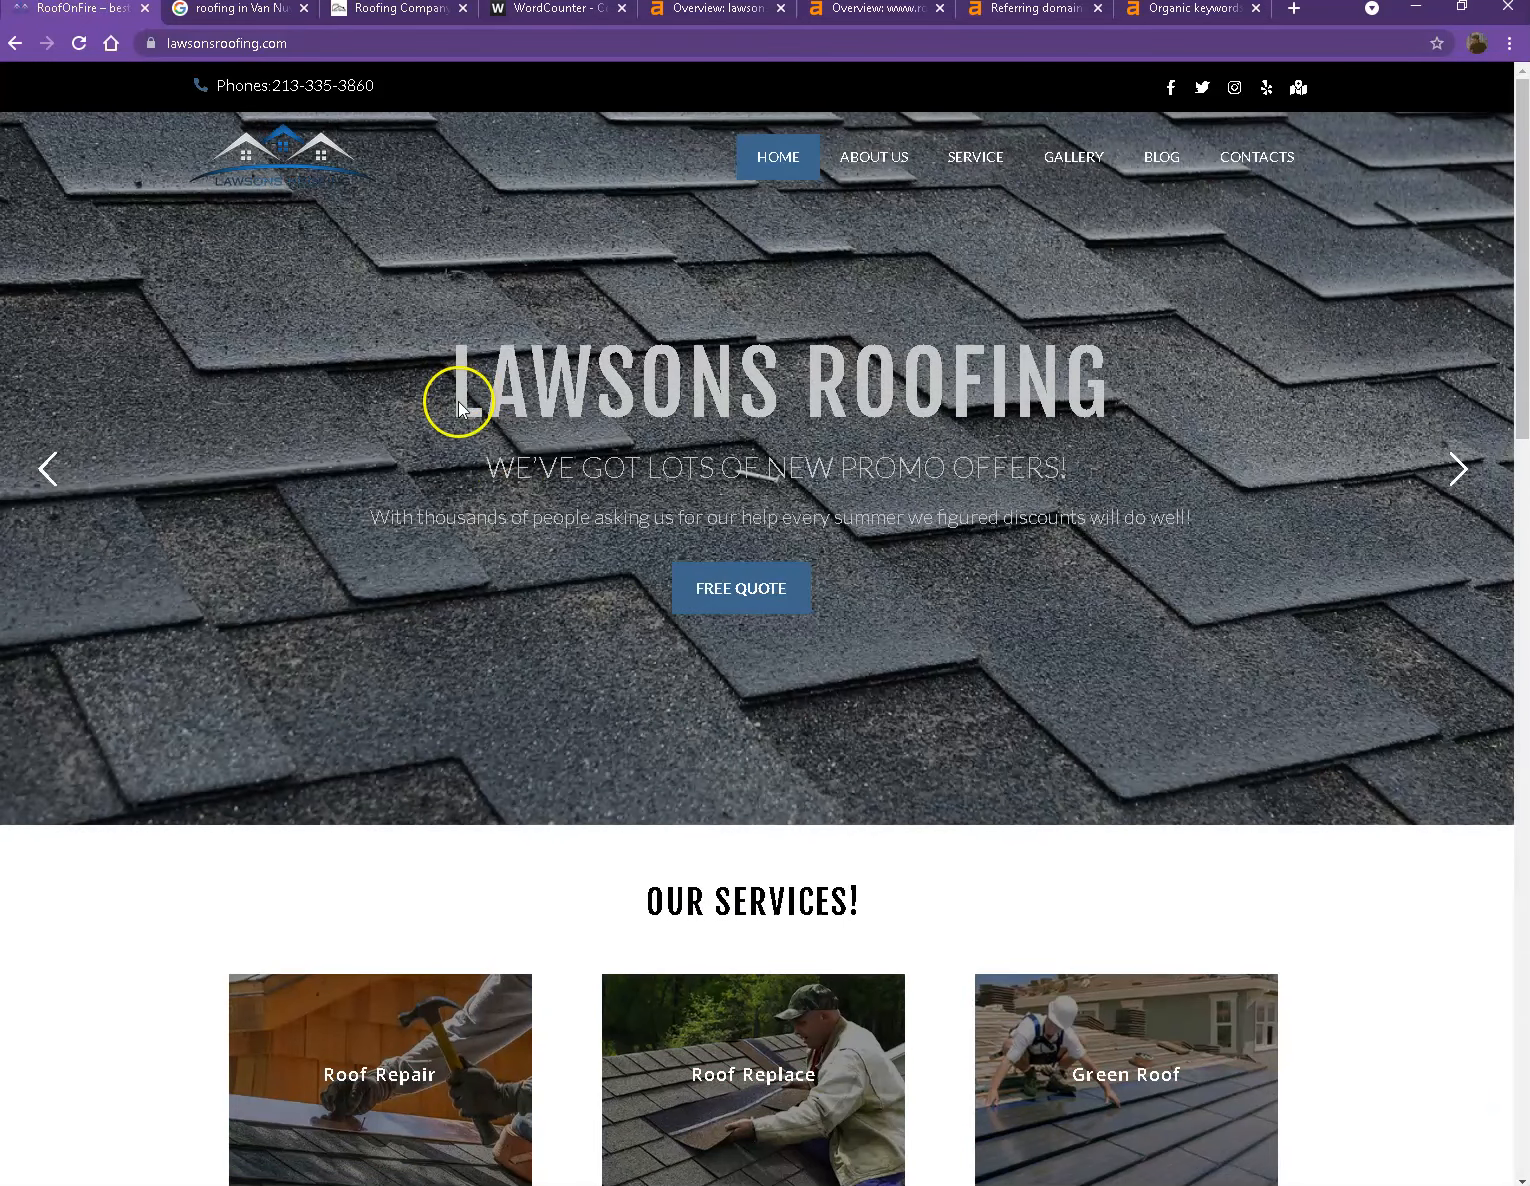
{"action": "scroll", "coordinate": [512, 515], "scroll_direction": "down", "scroll_amount": 3}
{"action": "scroll", "coordinate": [513, 512], "scroll_direction": "down", "scroll_amount": 3}
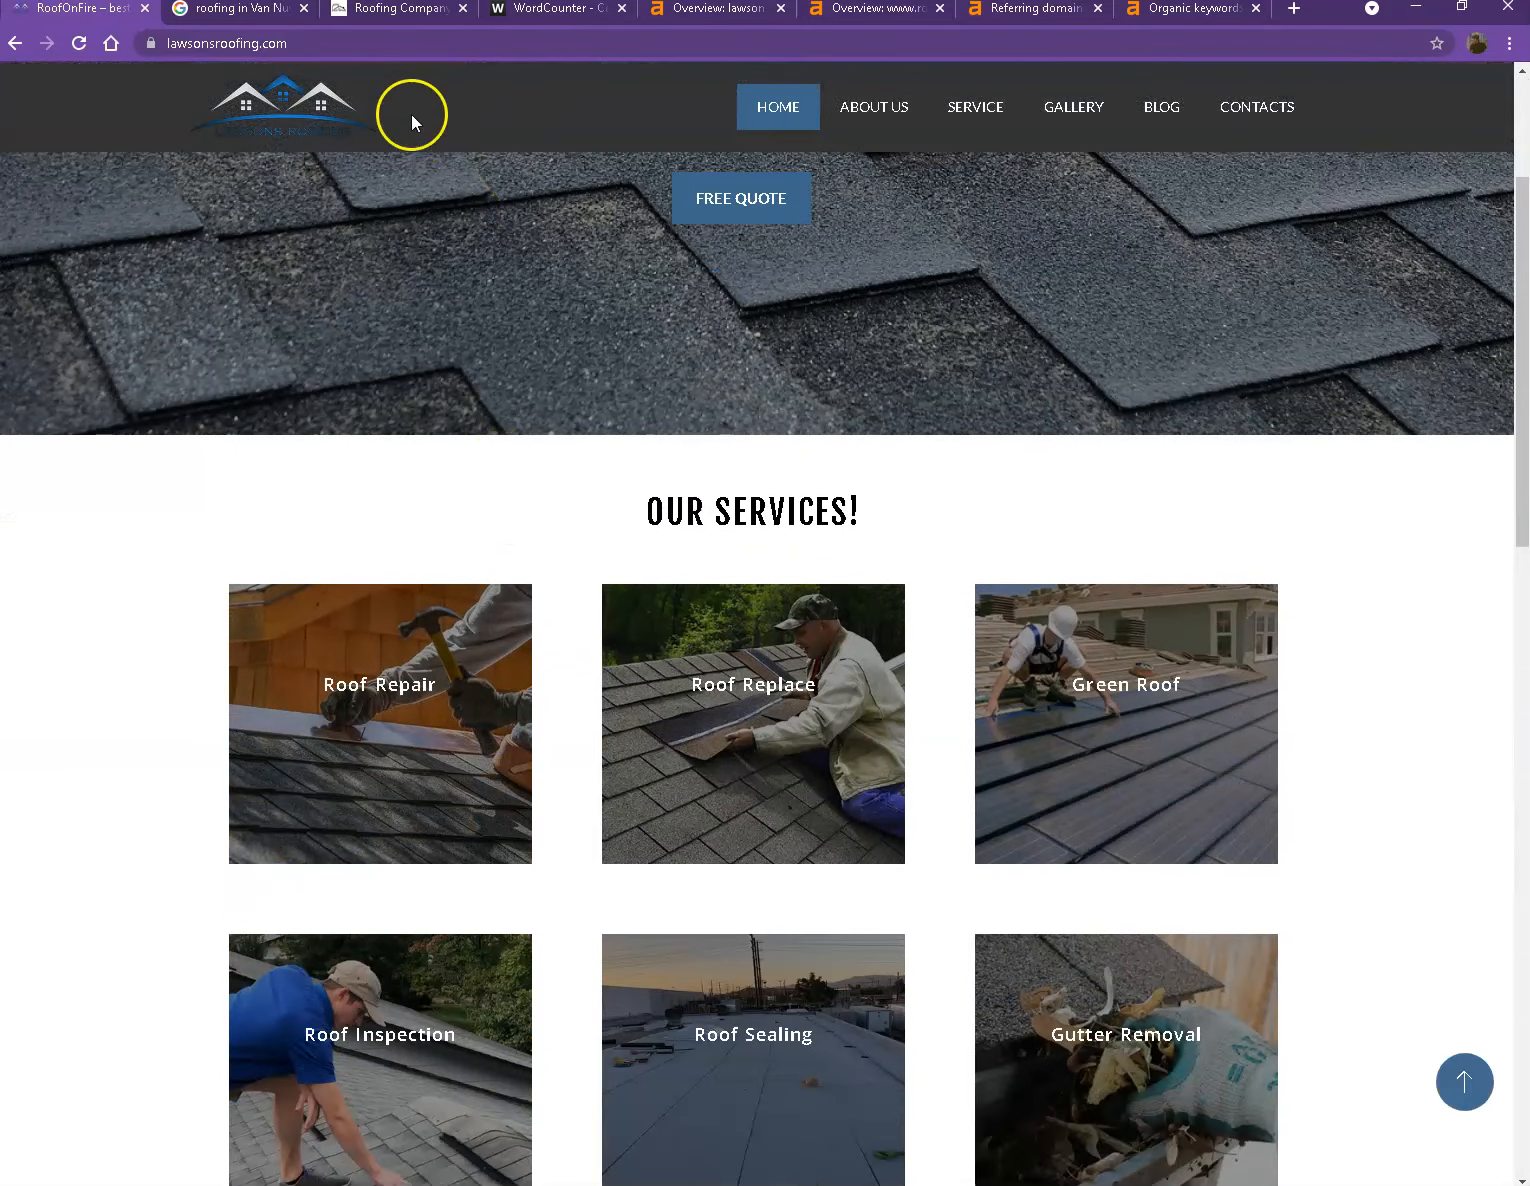
Step: Recheck the organic results, related questions and business listings in the Google search for "roofing in Van Nuys CA"
{"action": "left_click", "coordinate": [232, 9]}
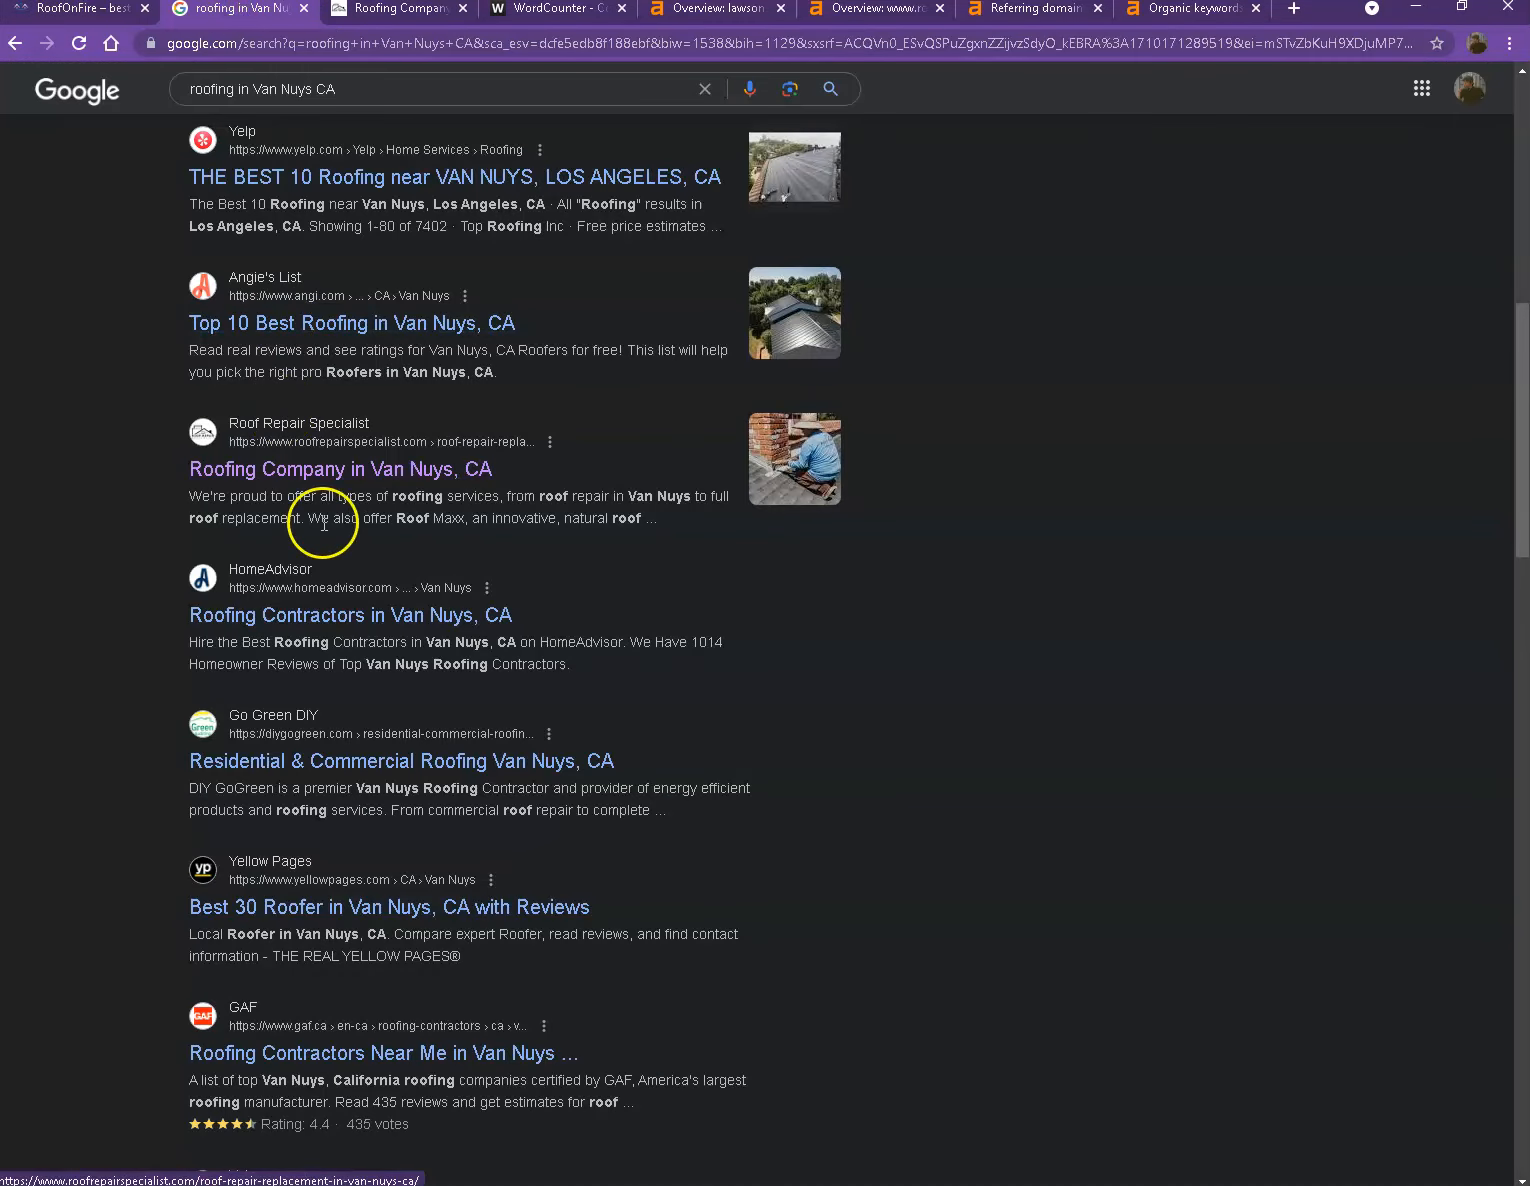
{"action": "scroll", "coordinate": [303, 553], "scroll_direction": "up", "scroll_amount": 4}
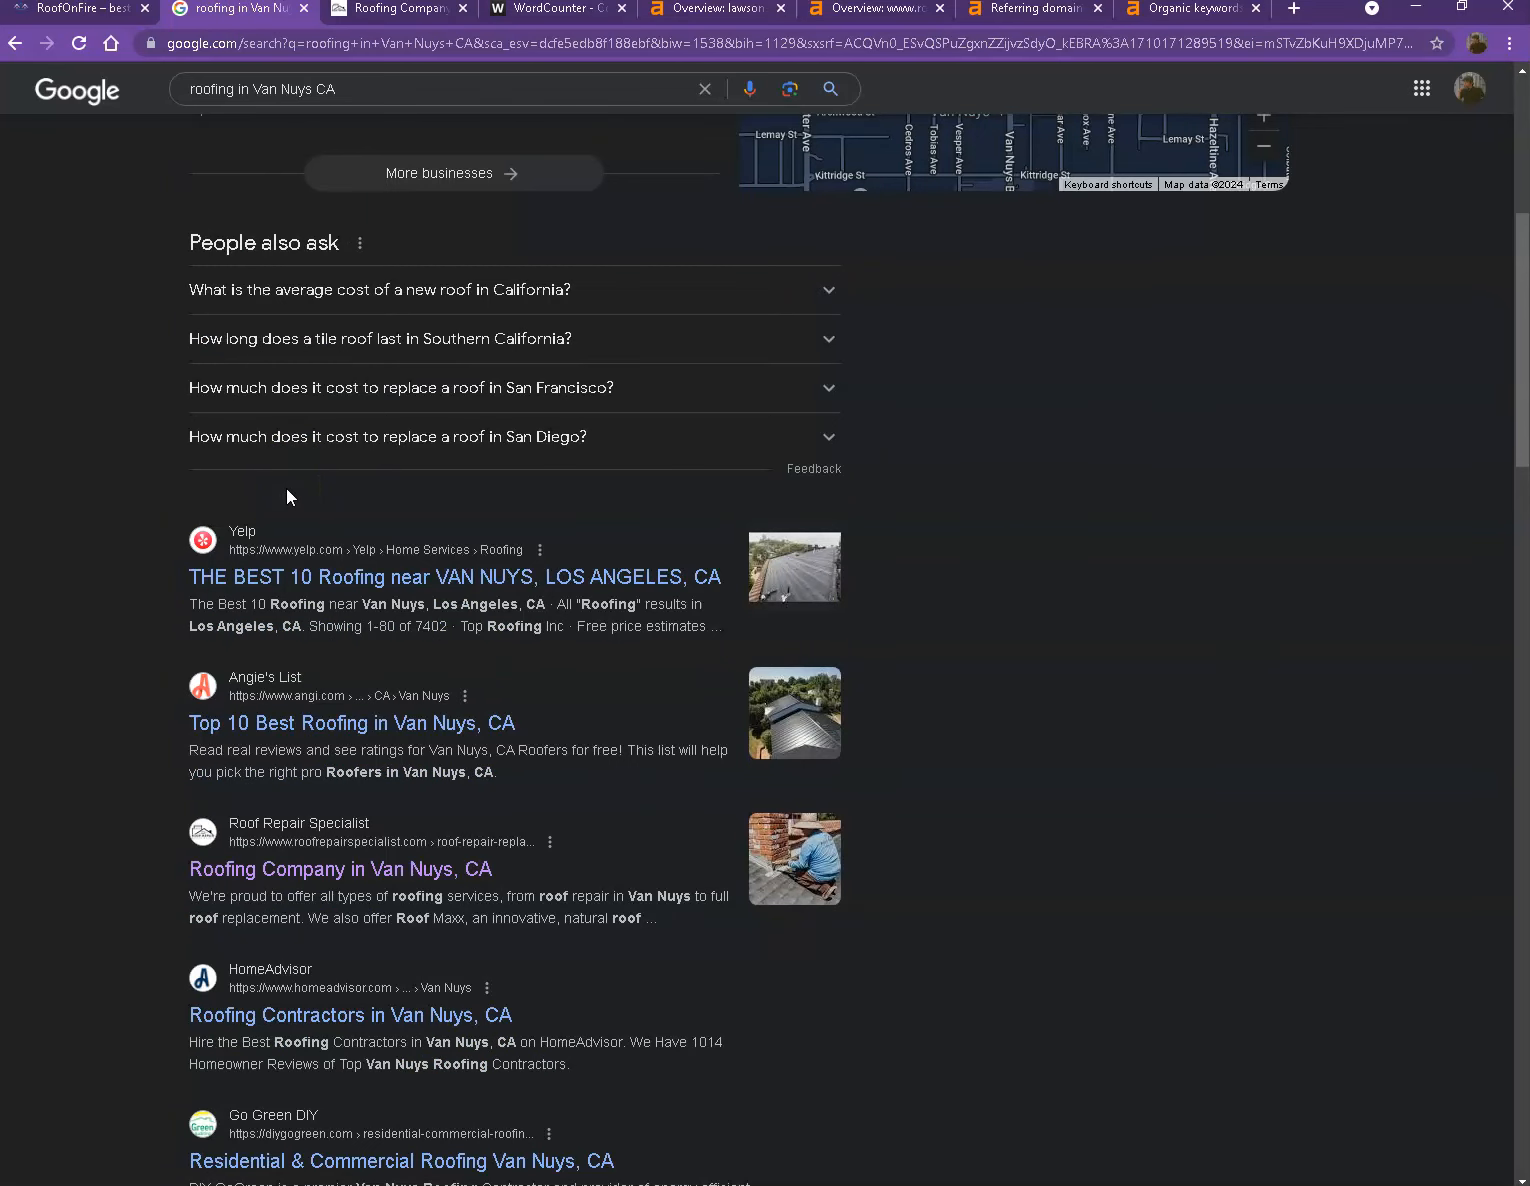
{"action": "scroll", "coordinate": [286, 487], "scroll_direction": "up", "scroll_amount": 6}
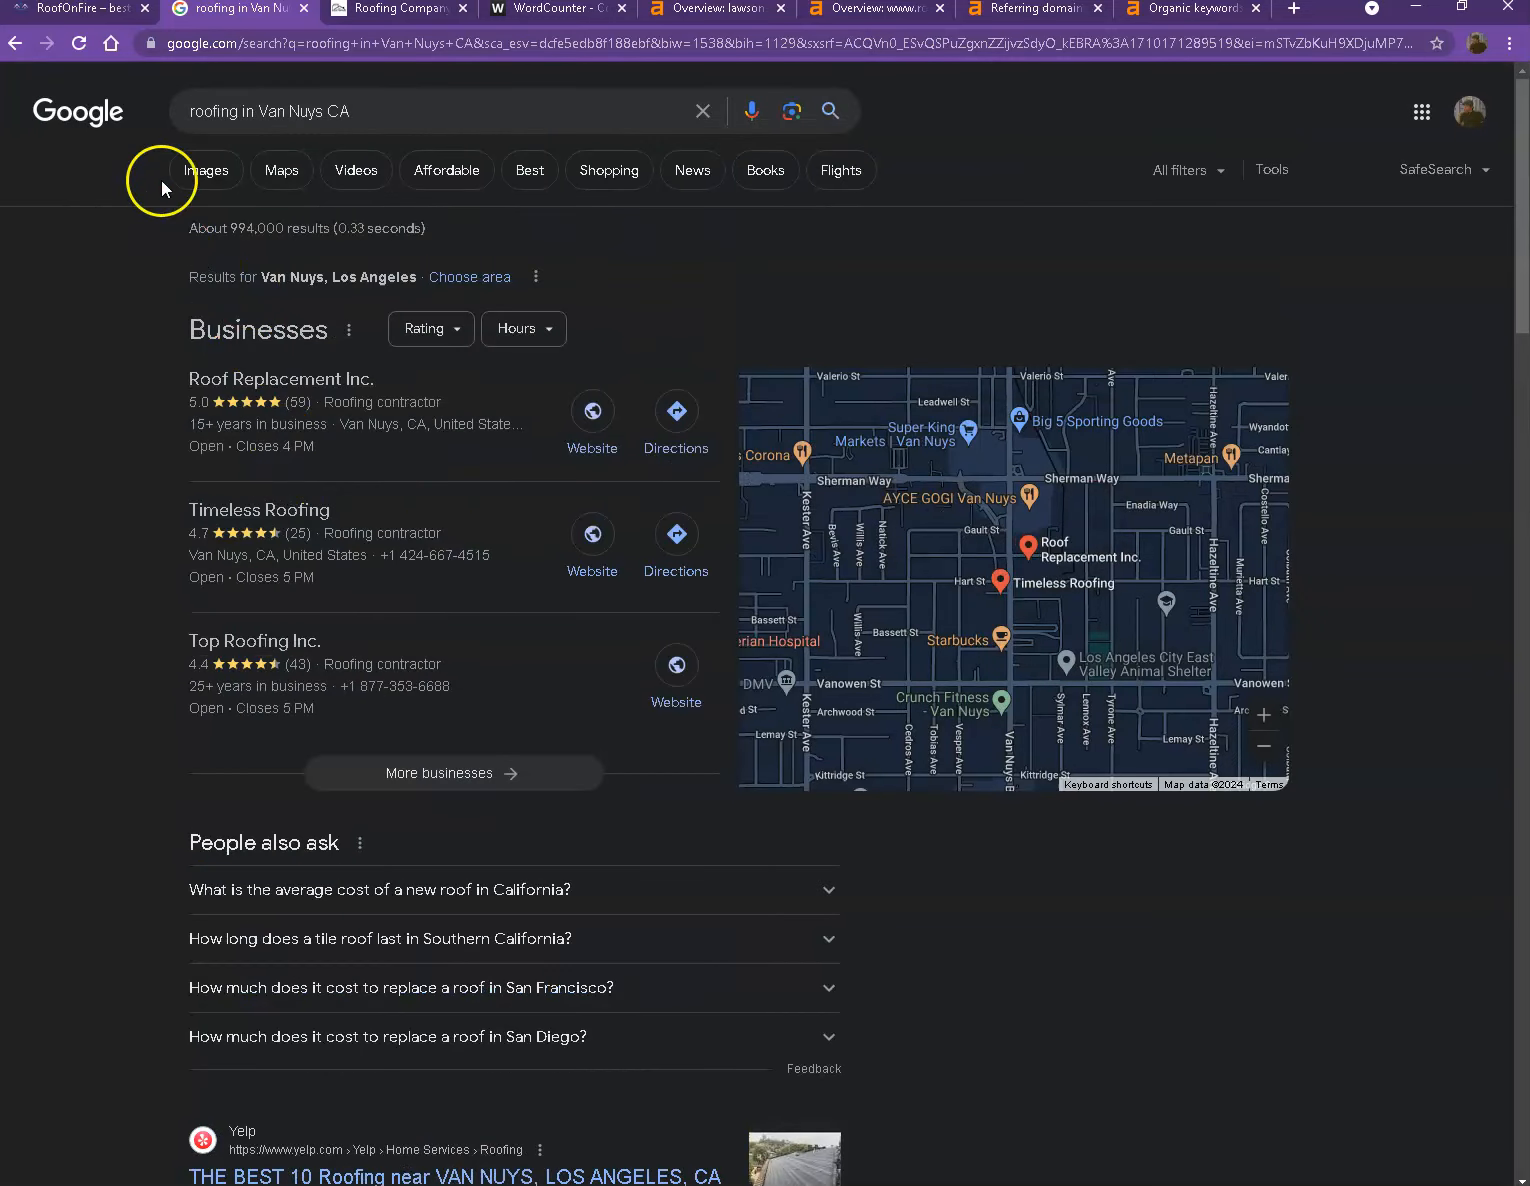
Step: Go back to the Lawsons Roofing homepage and review its services, experience section, testimonial and footer contact details
{"action": "left_click", "coordinate": [98, 12]}
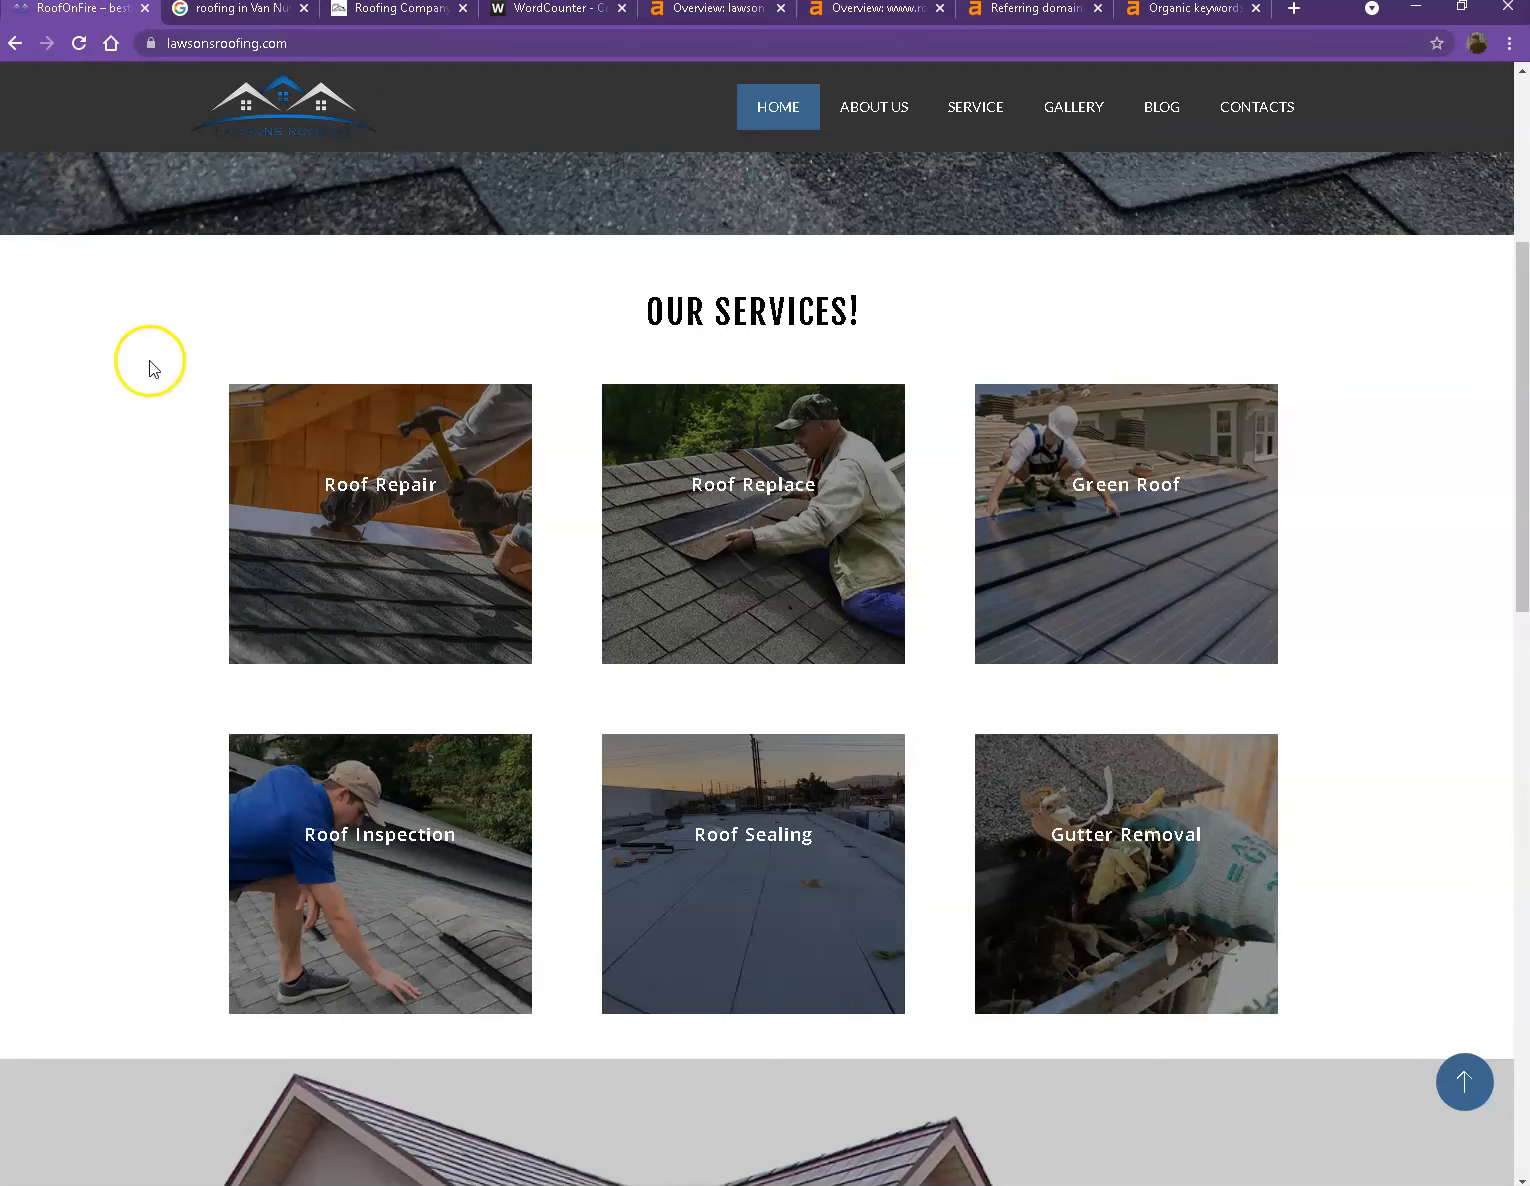
{"action": "scroll", "coordinate": [338, 558], "scroll_direction": "down", "scroll_amount": 8}
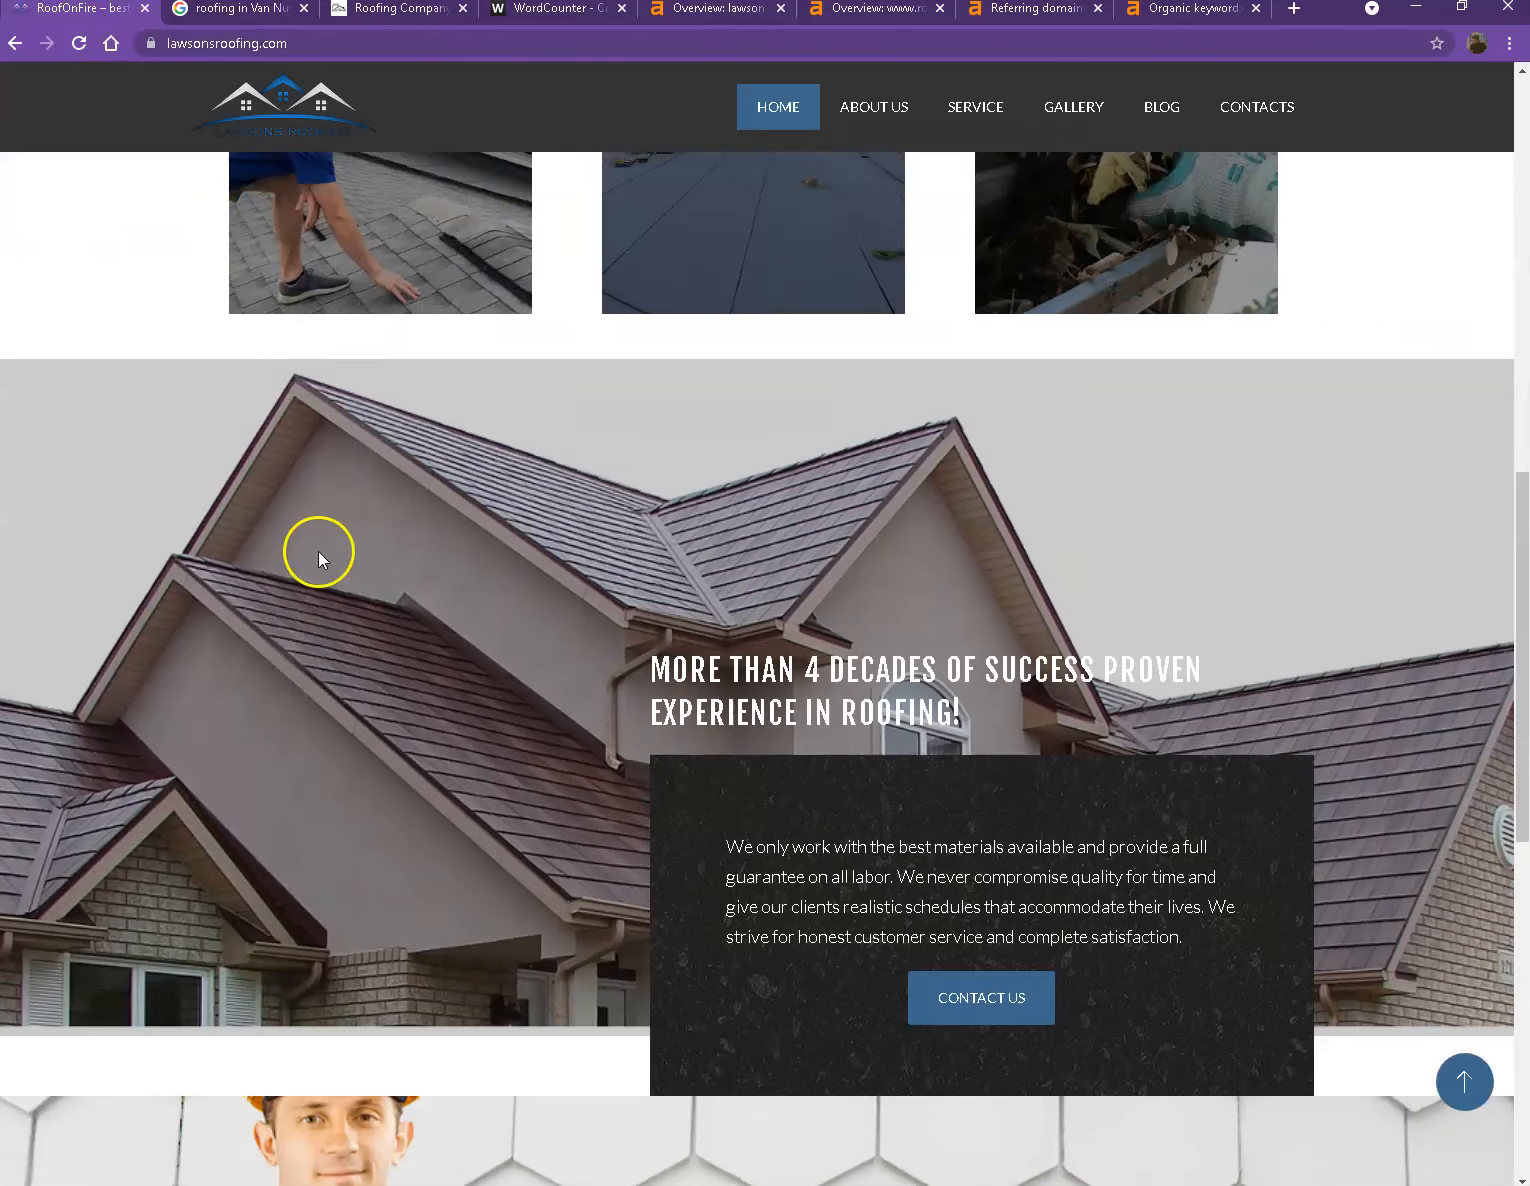
{"action": "scroll", "coordinate": [322, 541], "scroll_direction": "down", "scroll_amount": 9}
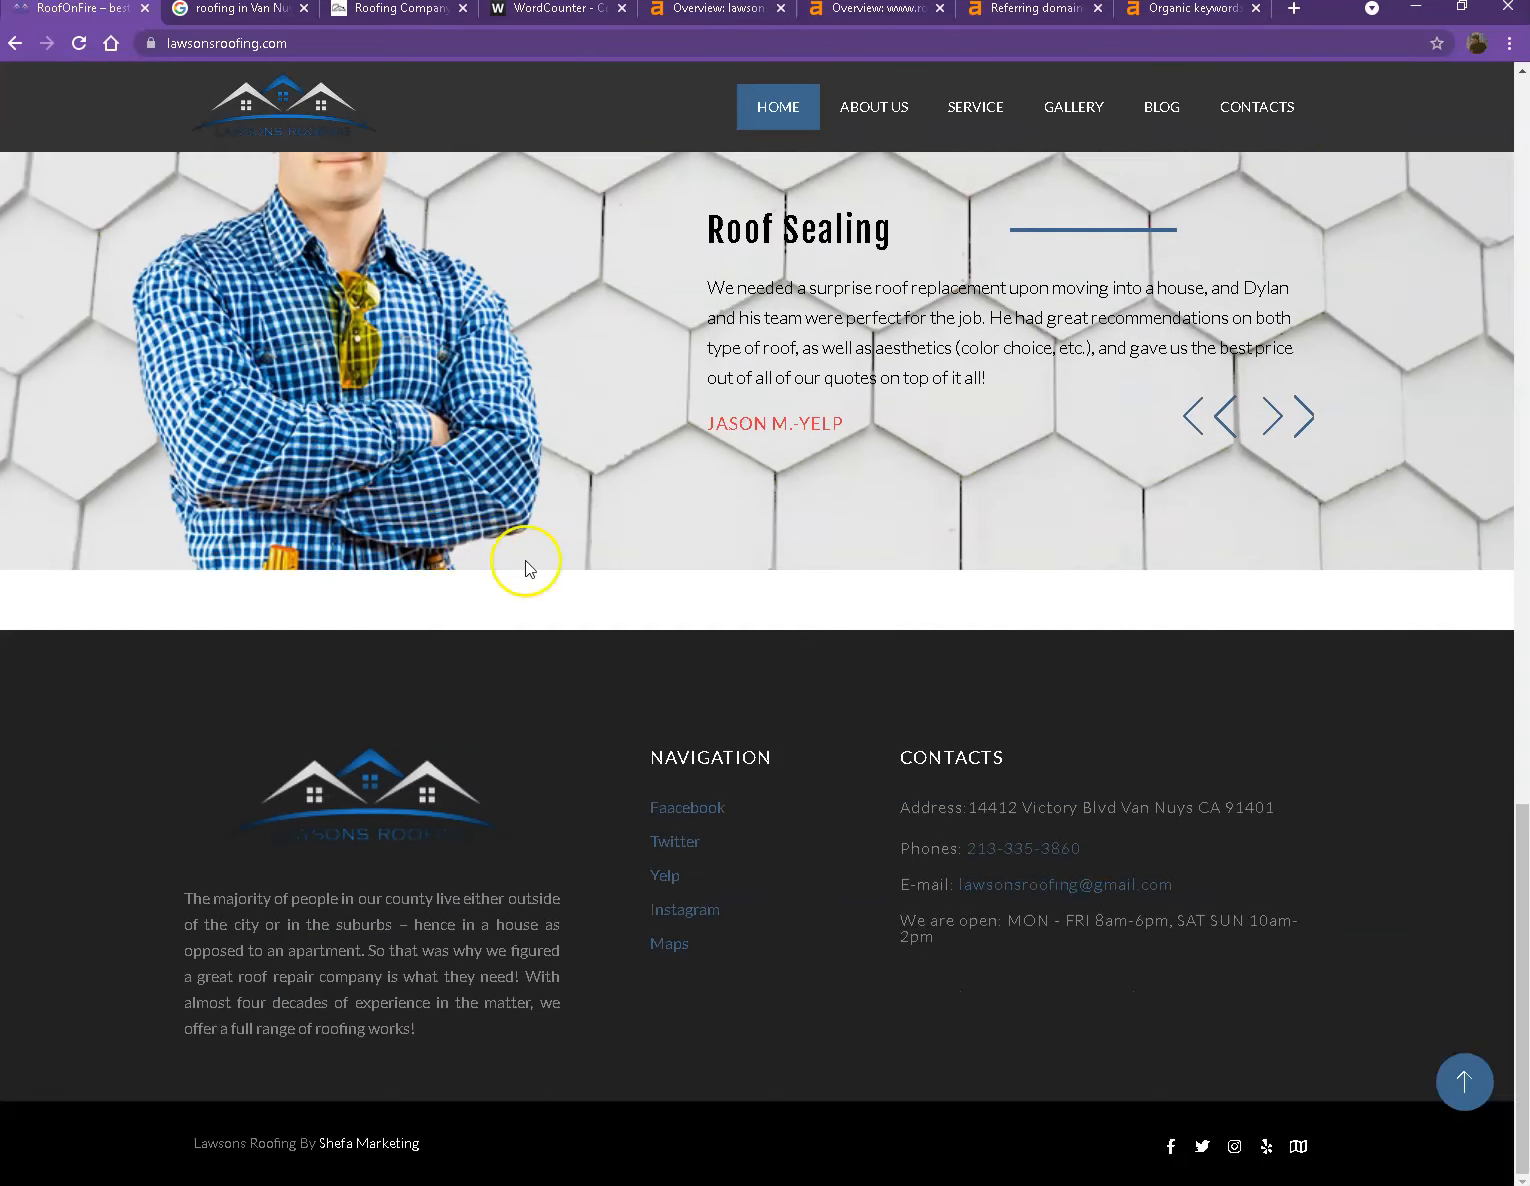
{"action": "scroll", "coordinate": [510, 560], "scroll_direction": "up", "scroll_amount": 3}
{"action": "scroll", "coordinate": [536, 563], "scroll_direction": "up", "scroll_amount": 5}
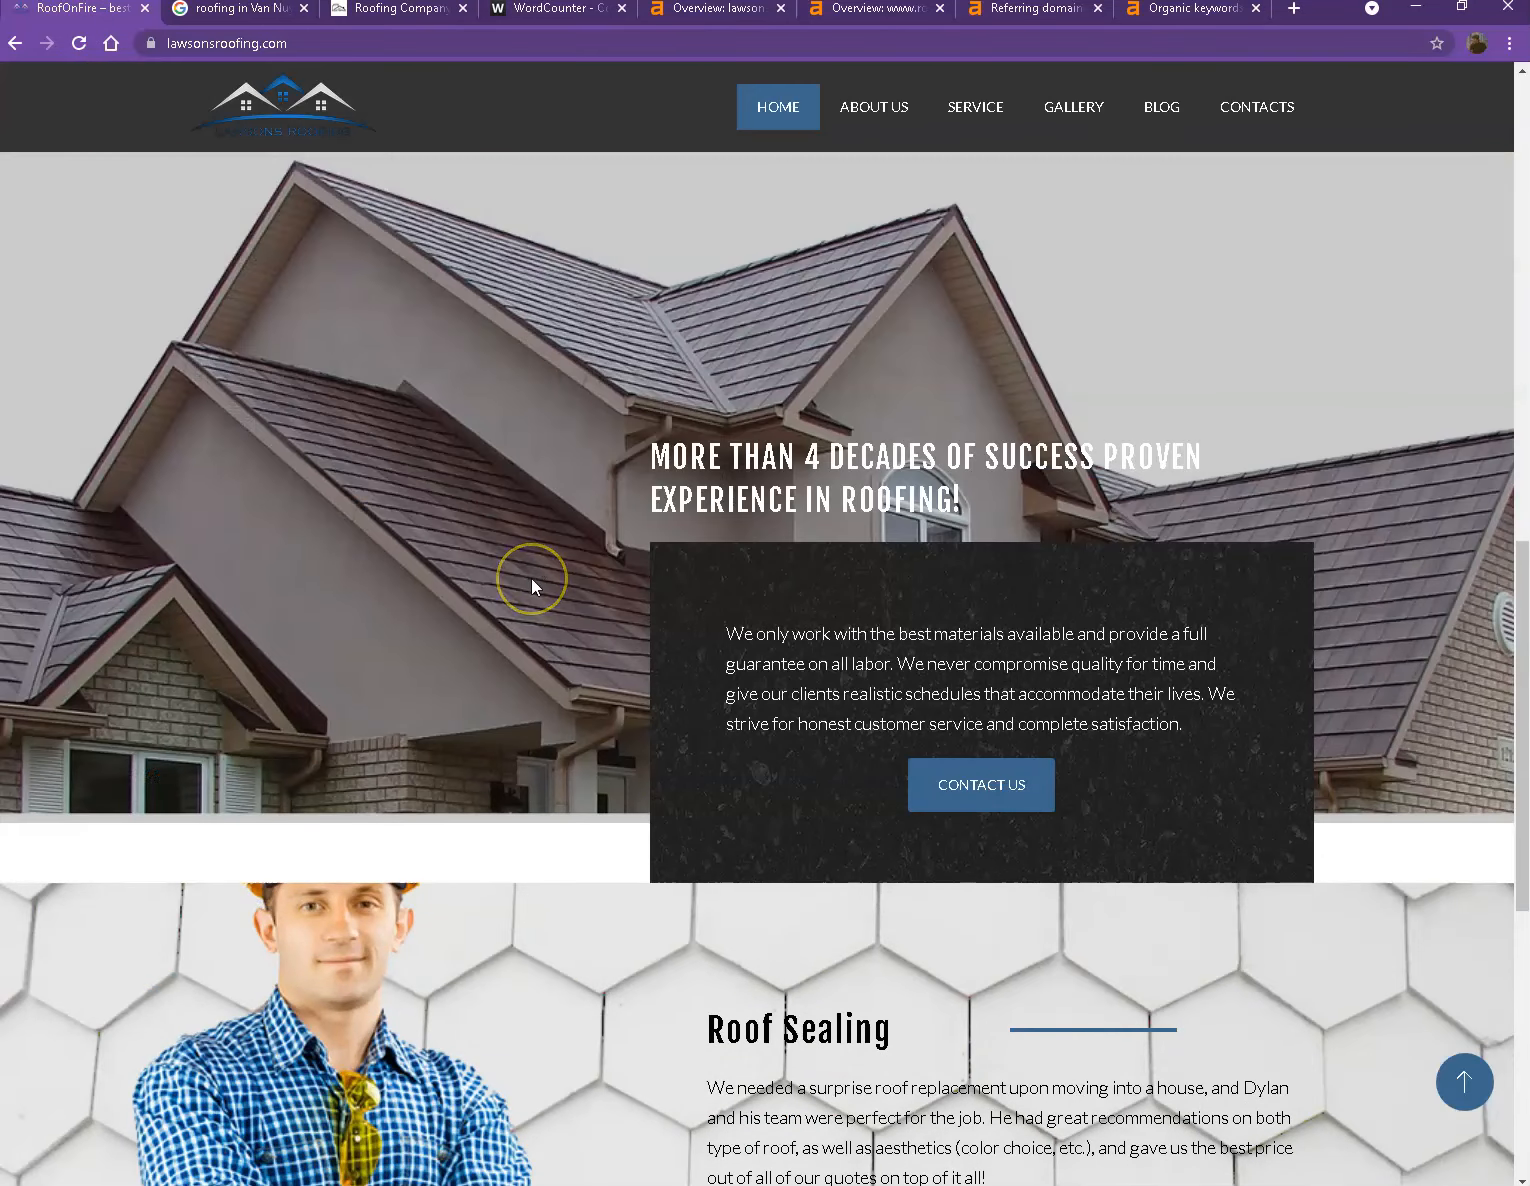